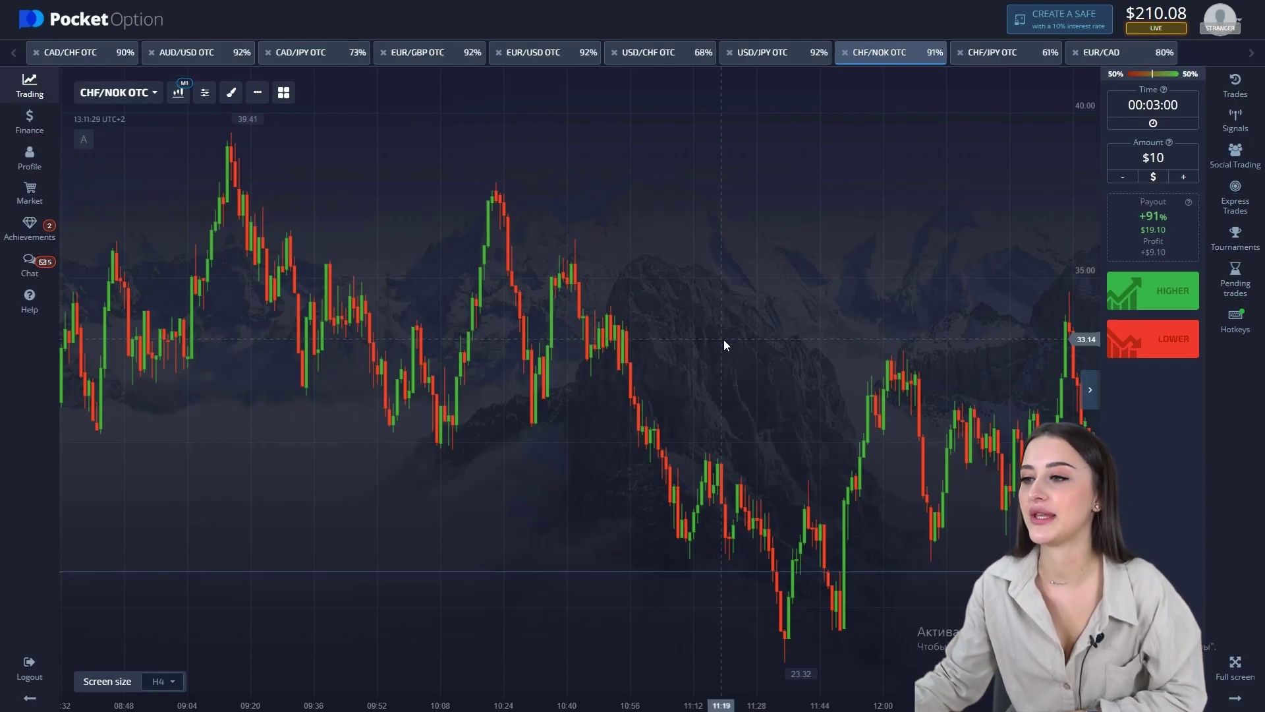
Open the USD/JPY OTC chart and set its candle time frame to M5.
drag(665, 339, 567, 337)
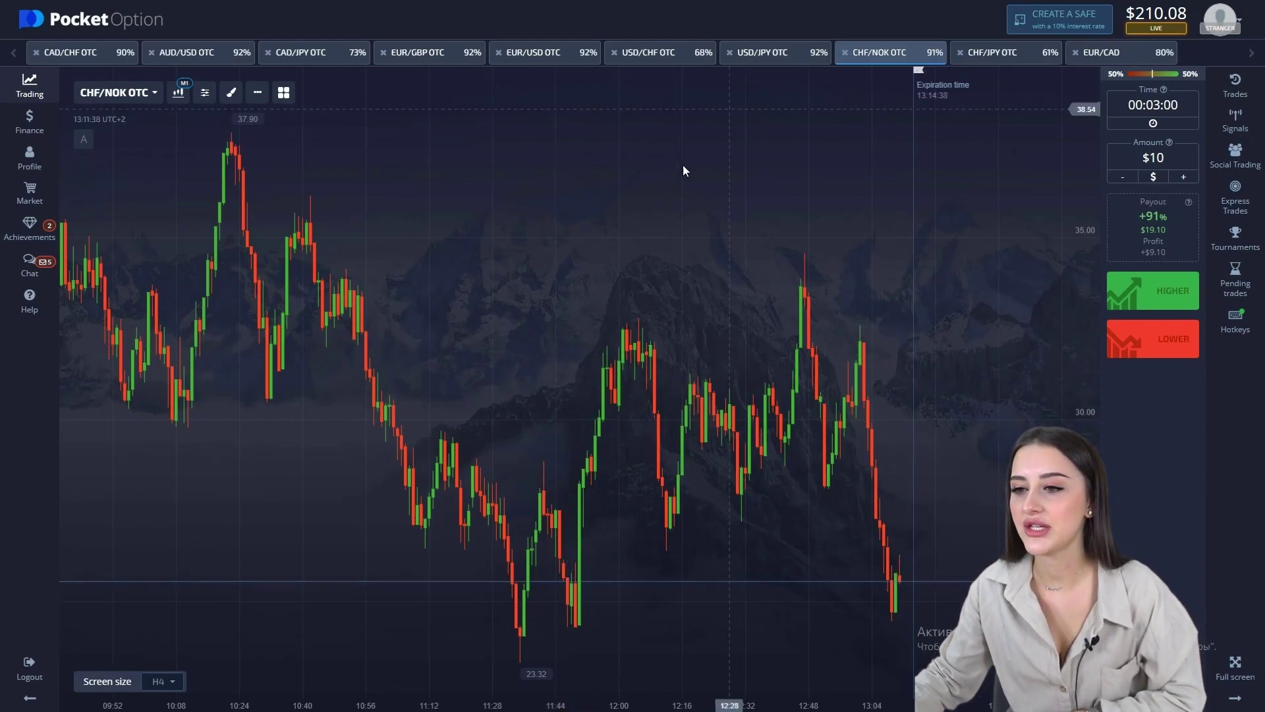
click(779, 56)
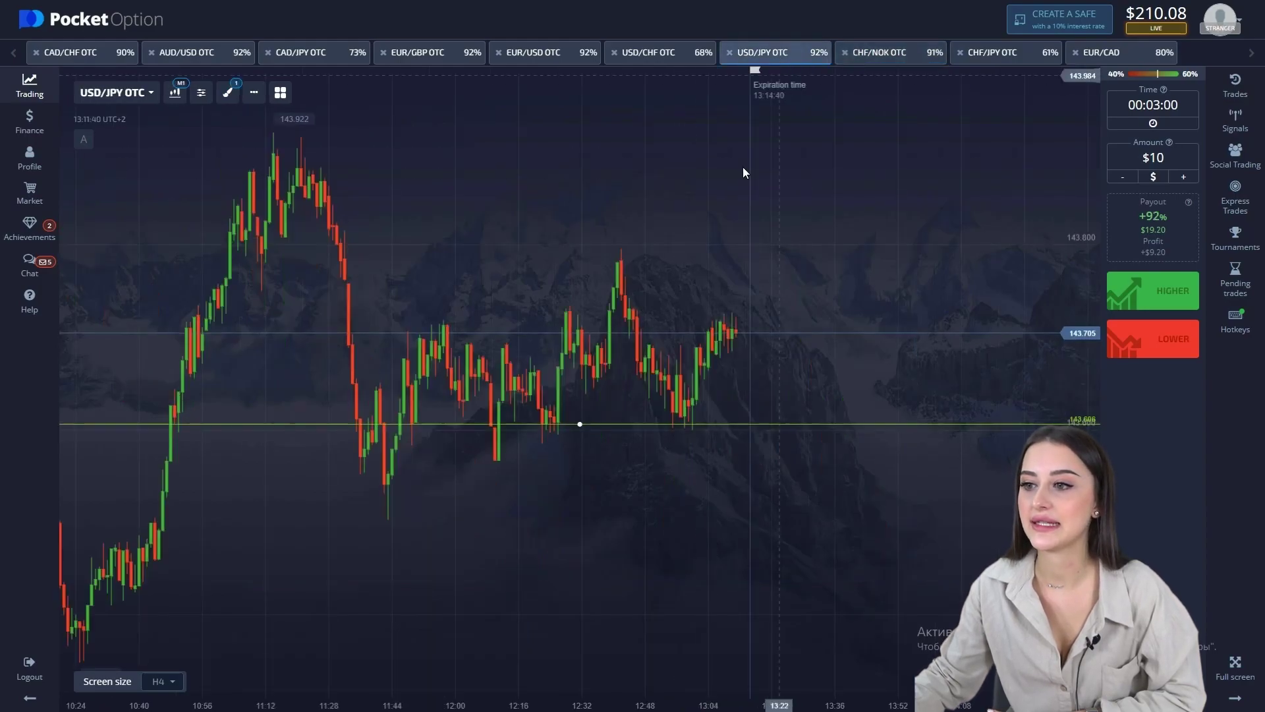
click(175, 93)
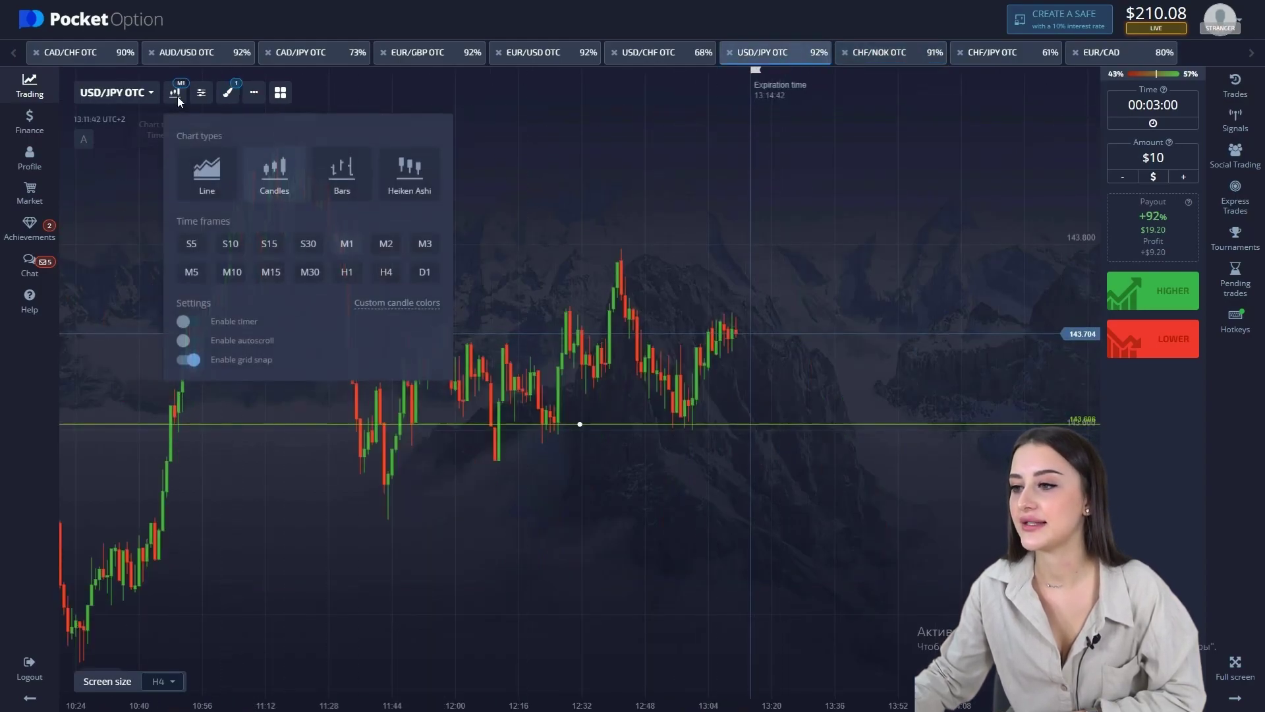
click(192, 273)
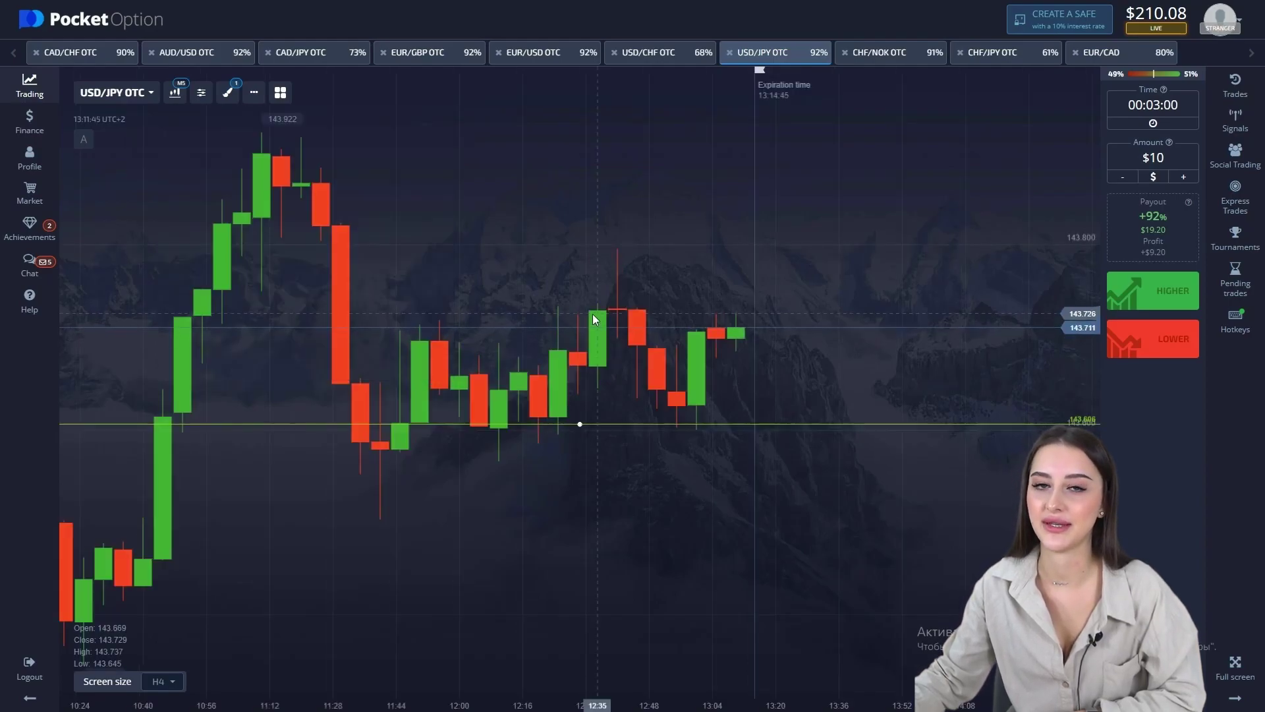
scroll(592, 314, down, 5)
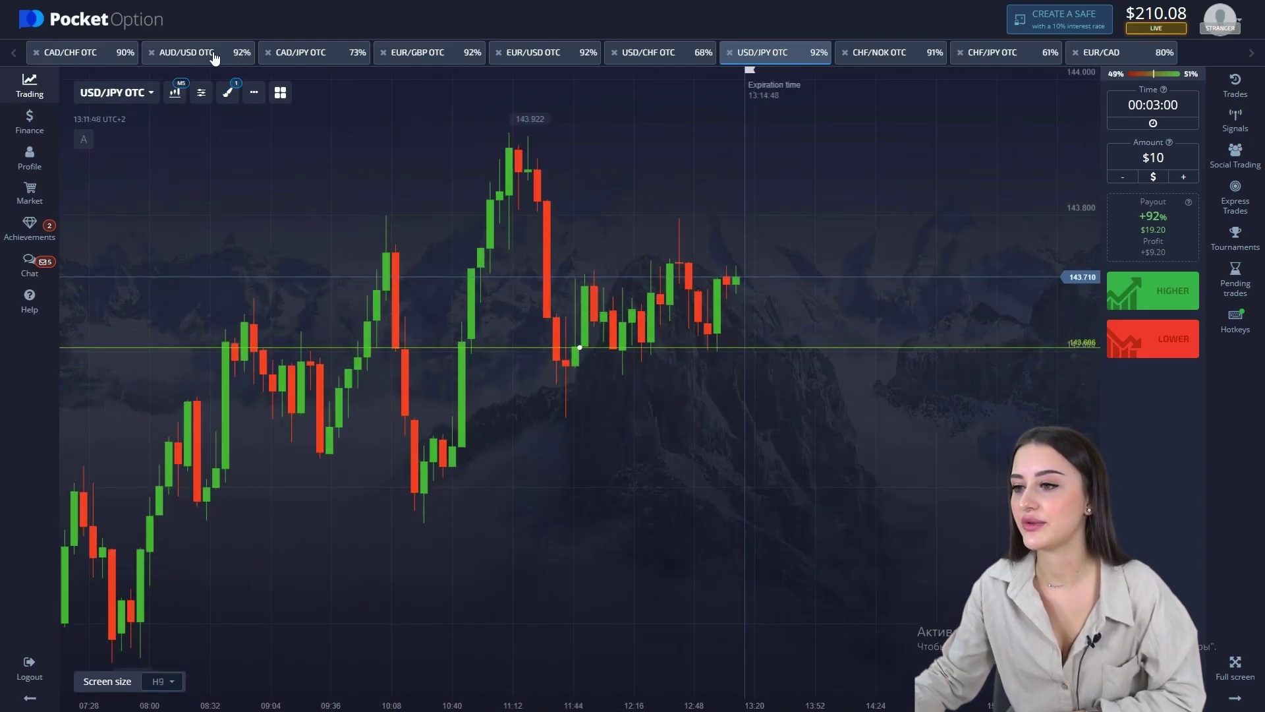
Switch to the AUD/USD OTC chart and examine its overall price trend on M5 candles.
click(191, 53)
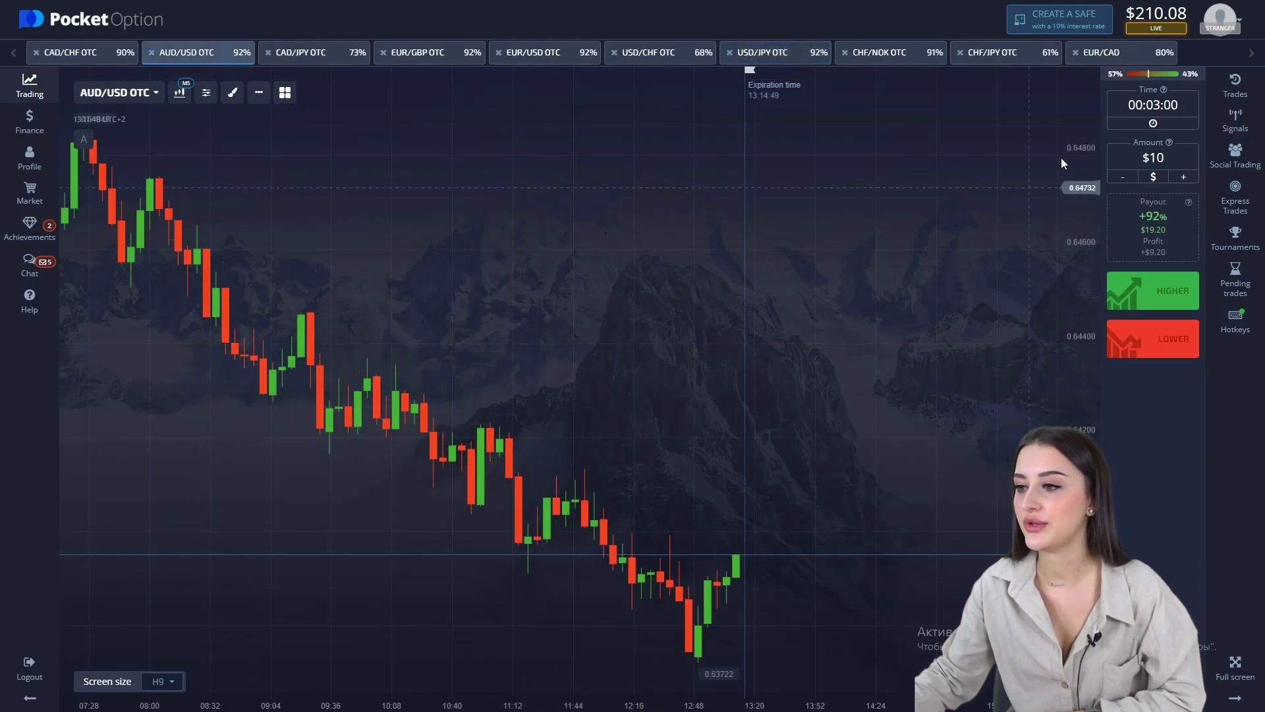
drag(405, 458, 672, 458)
scroll(671, 458, down, 5)
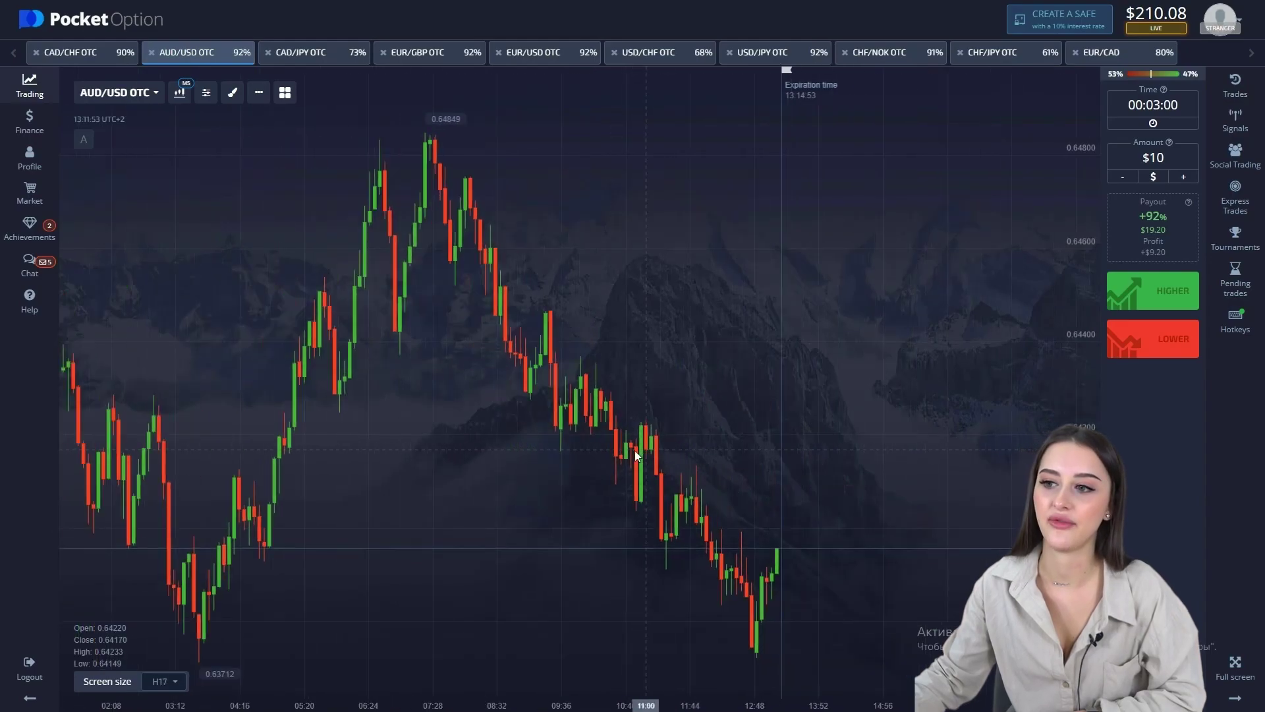
scroll(813, 471, up, 9)
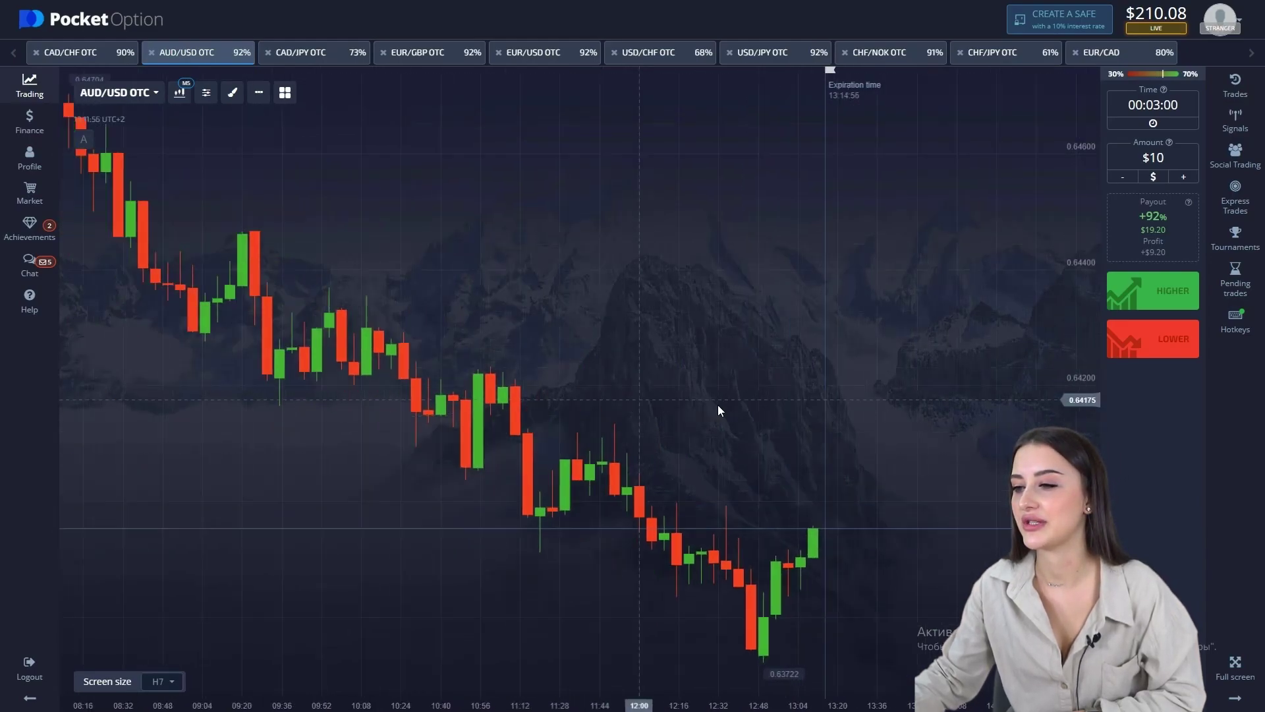
Start a screenshot of the AUD/USD chart area and draw red downward arrows along the falling price.
key(Print)
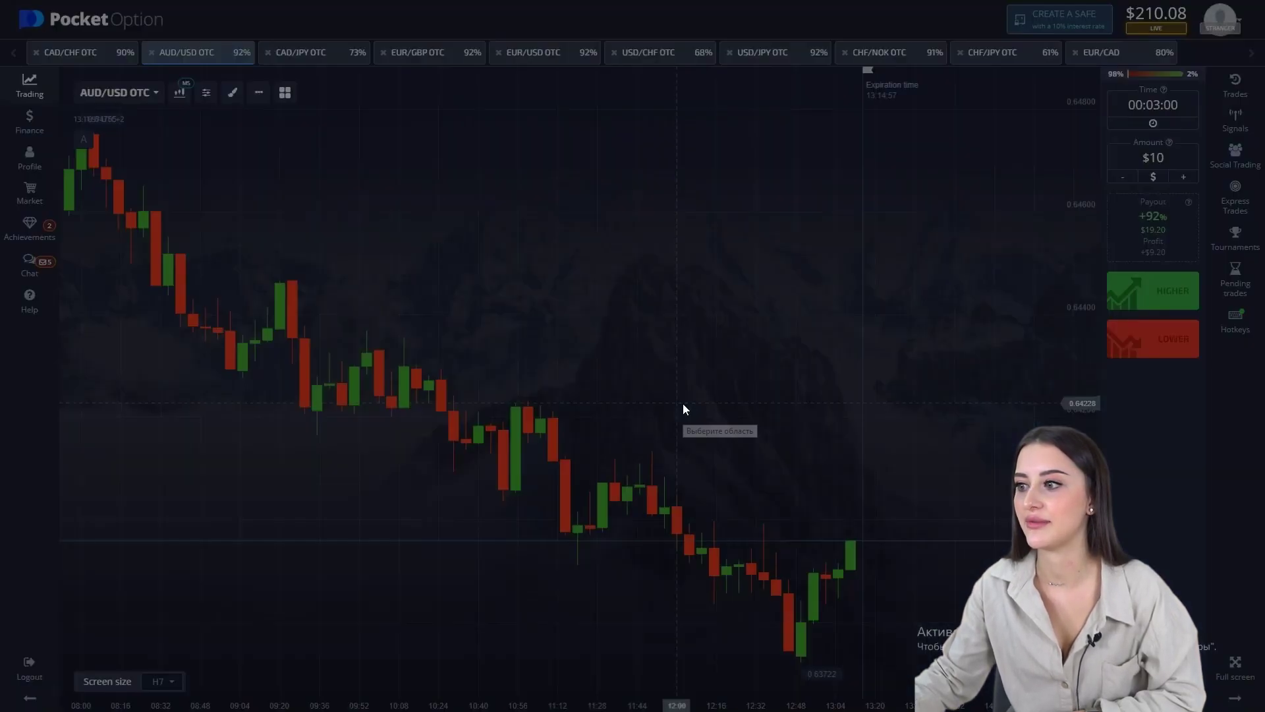
drag(82, 109, 1117, 669)
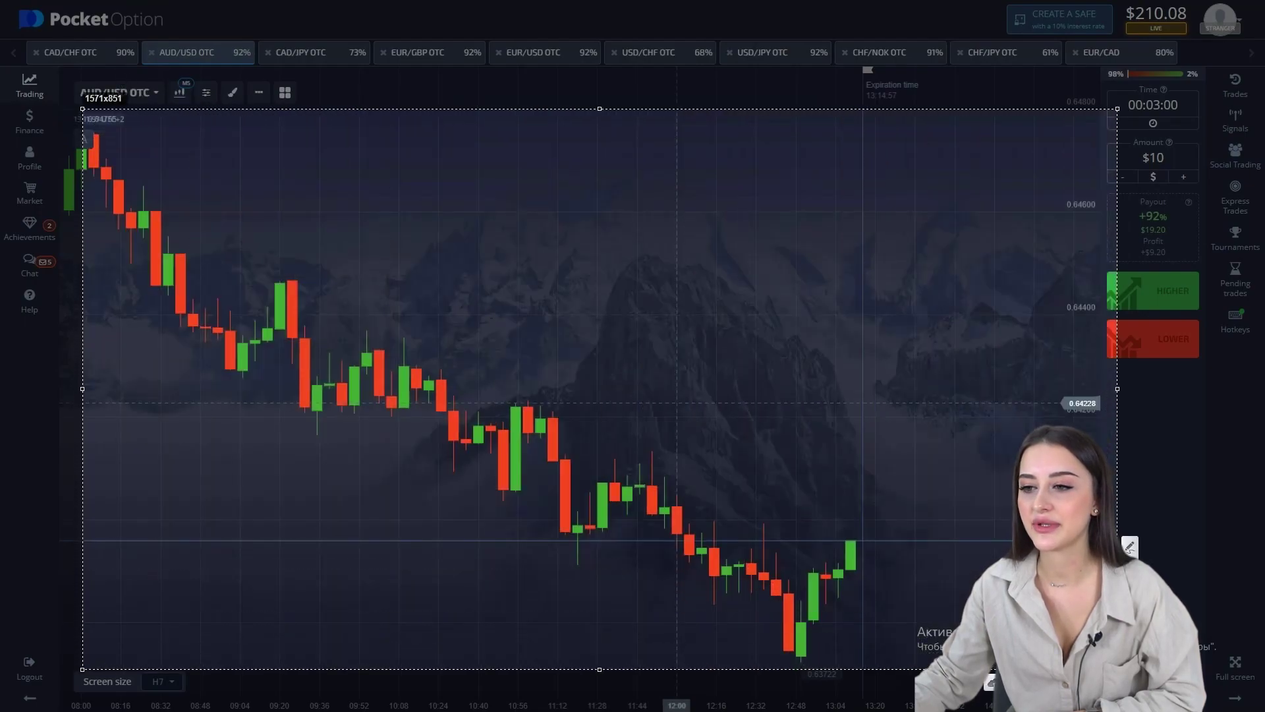
drag(122, 311, 821, 687)
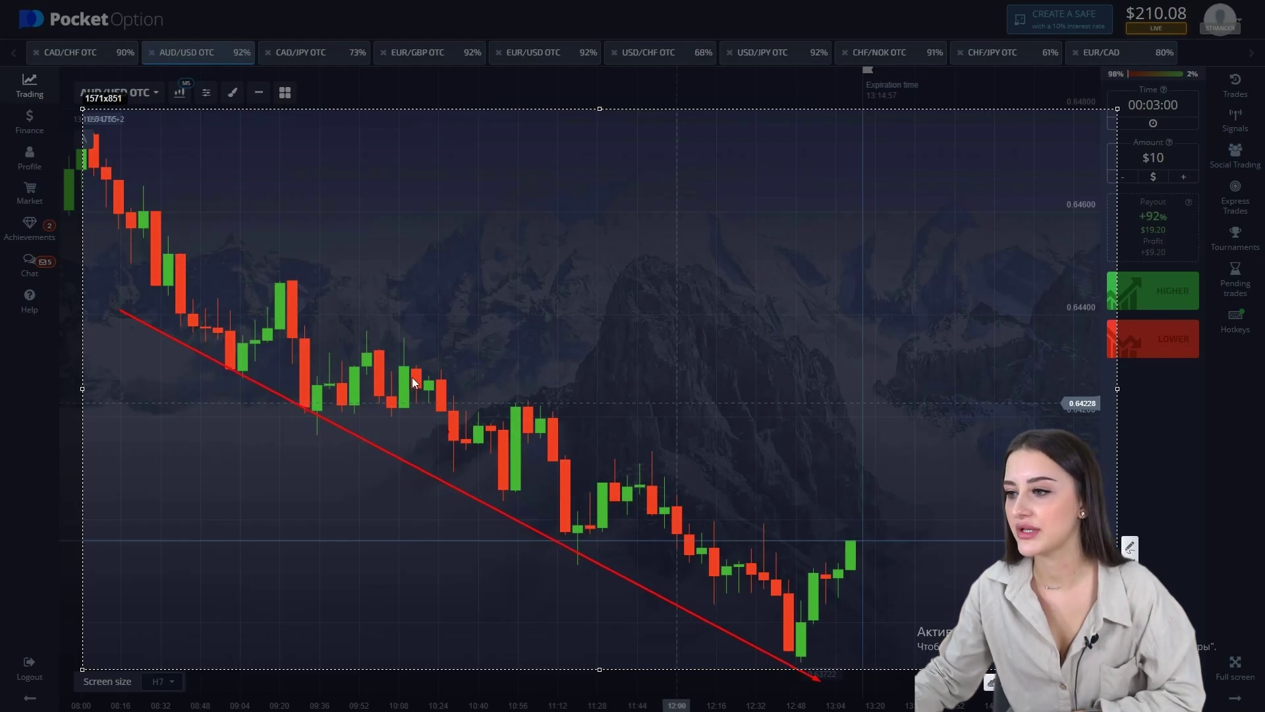
drag(469, 348, 906, 587)
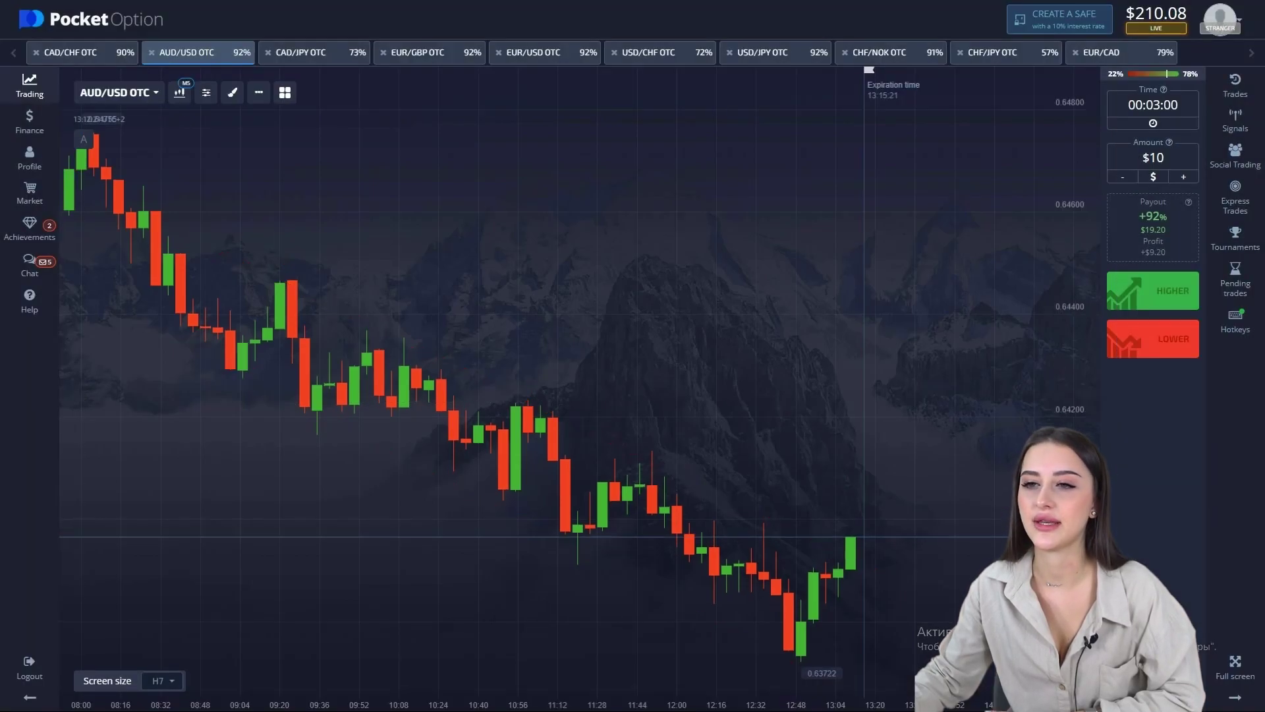
Add a horizontal line to the AUD/USD chart and place it at the current price, at about 0.63988.
scroll(887, 580, up, 3)
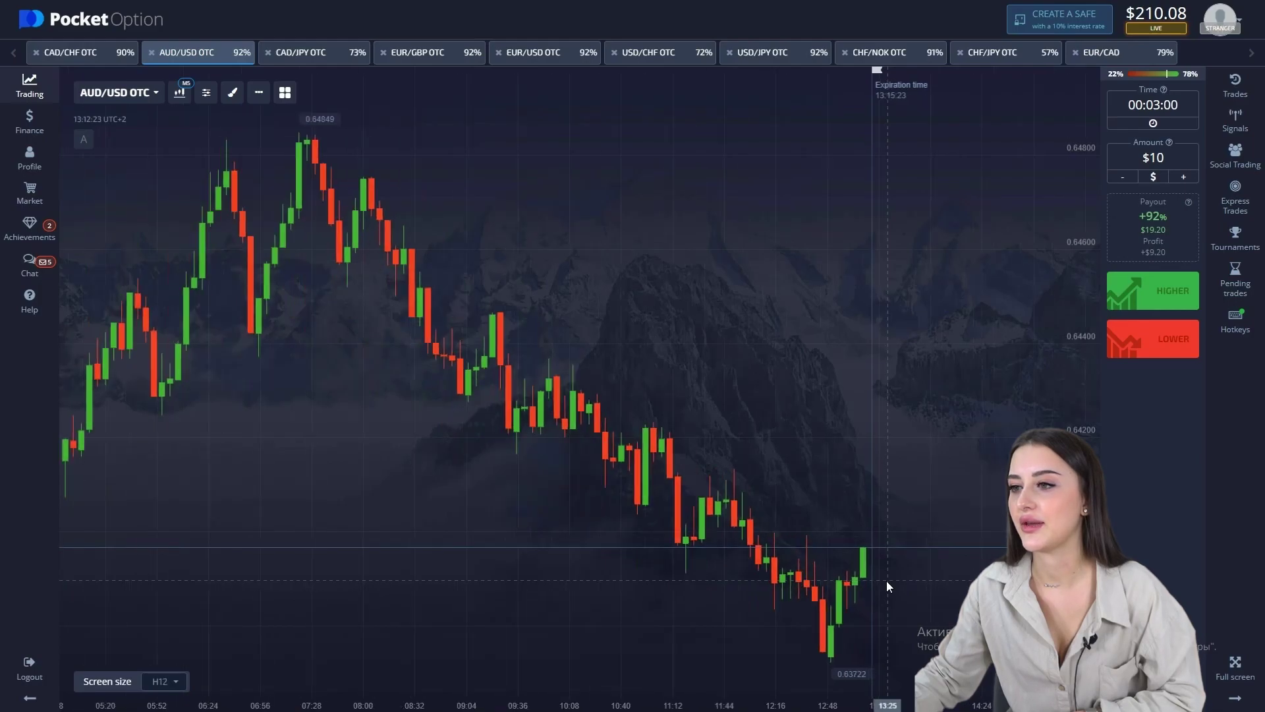
scroll(887, 580, up, 1)
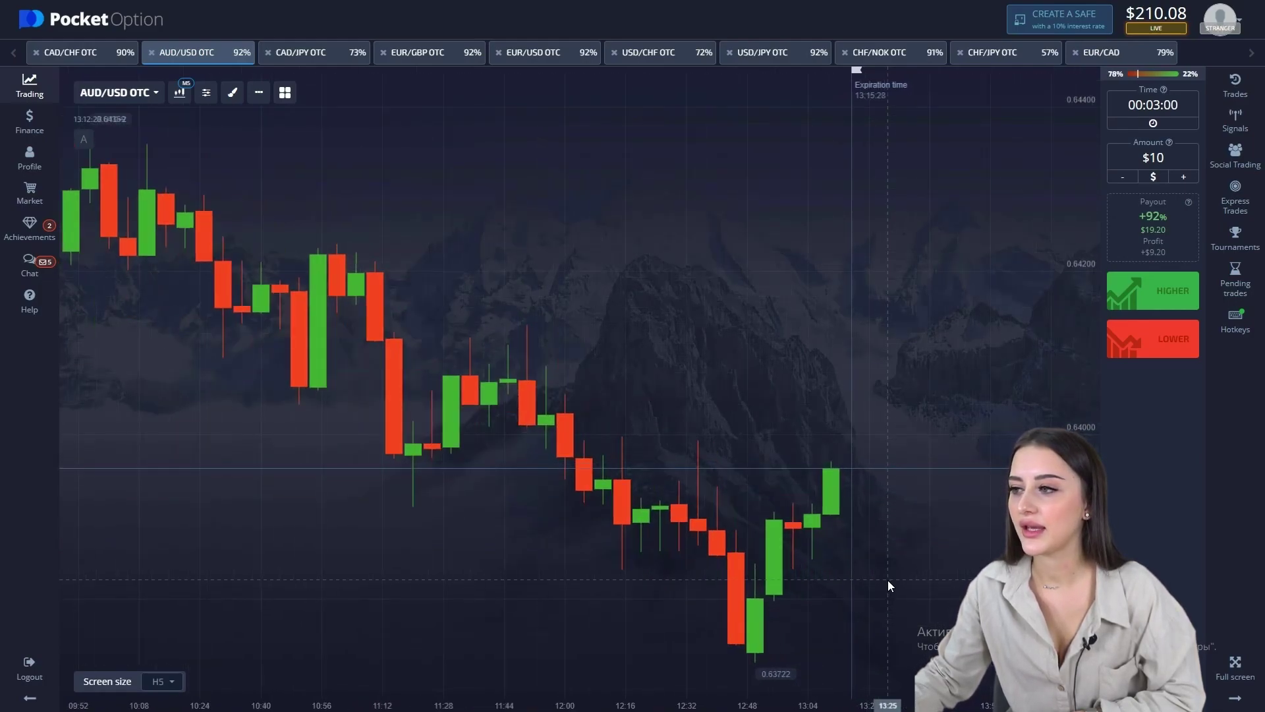
scroll(866, 580, down, 1)
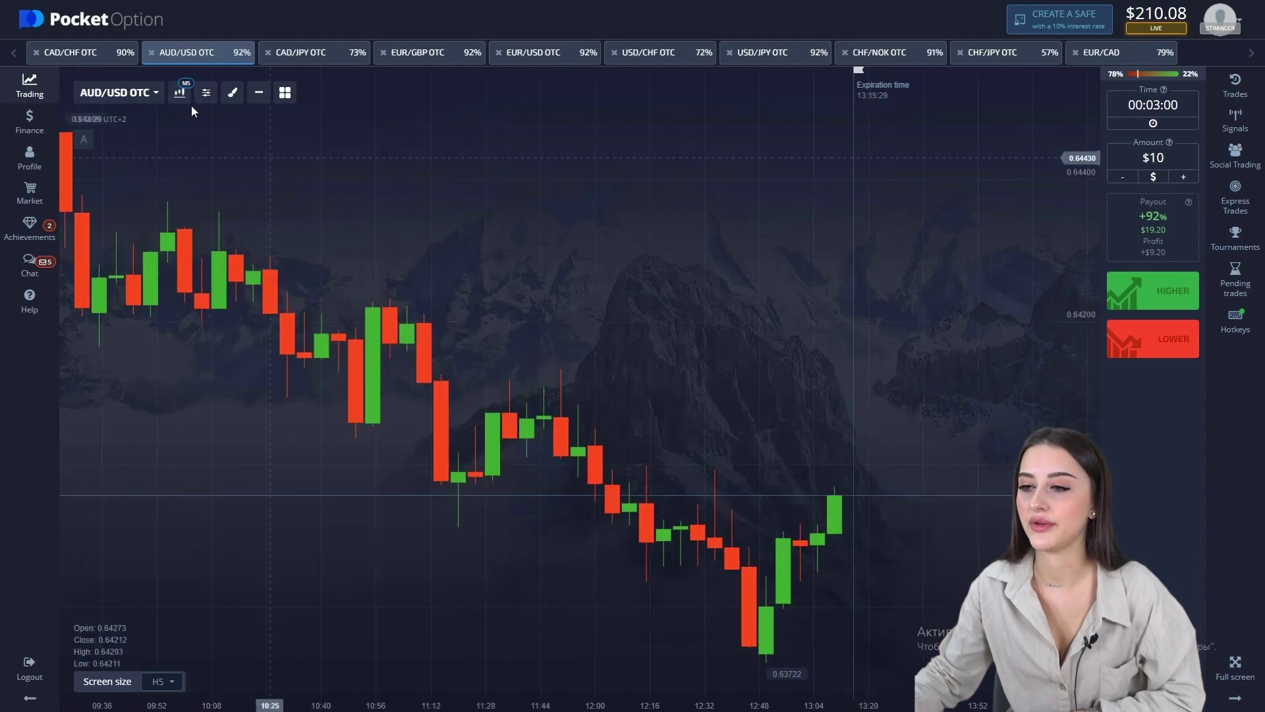
scroll(494, 355, down, 4)
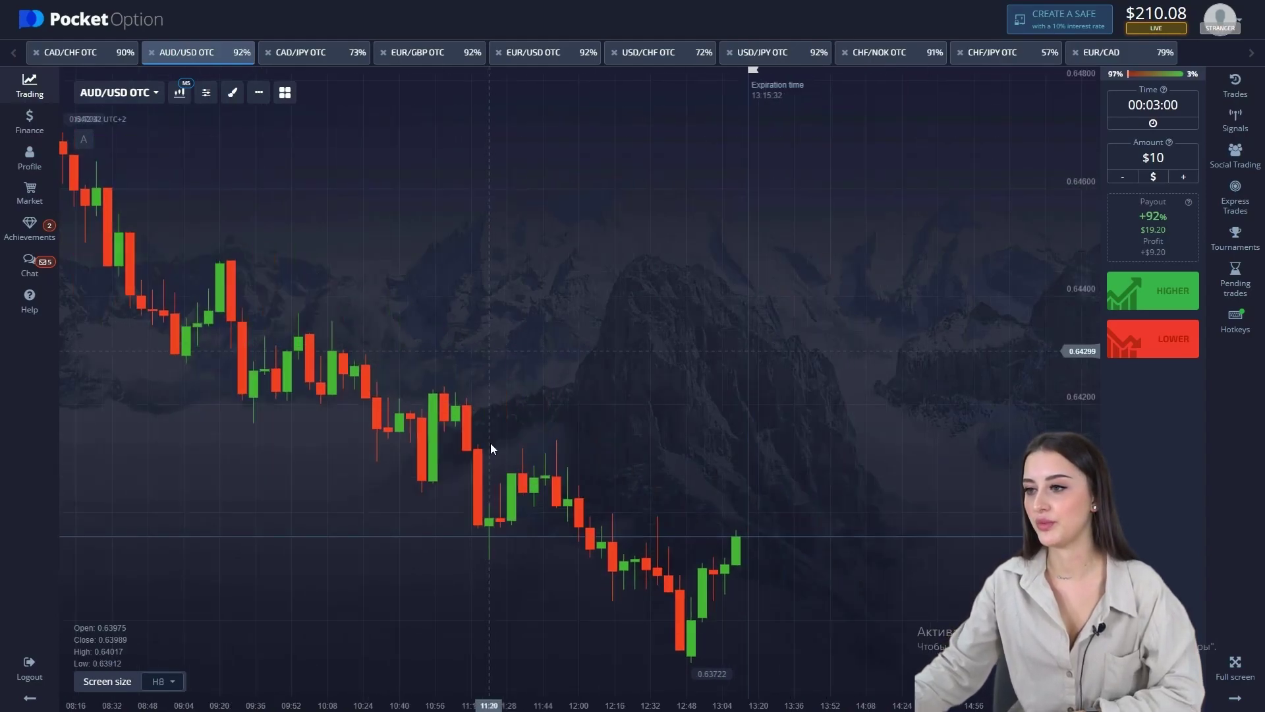
drag(409, 440, 559, 448)
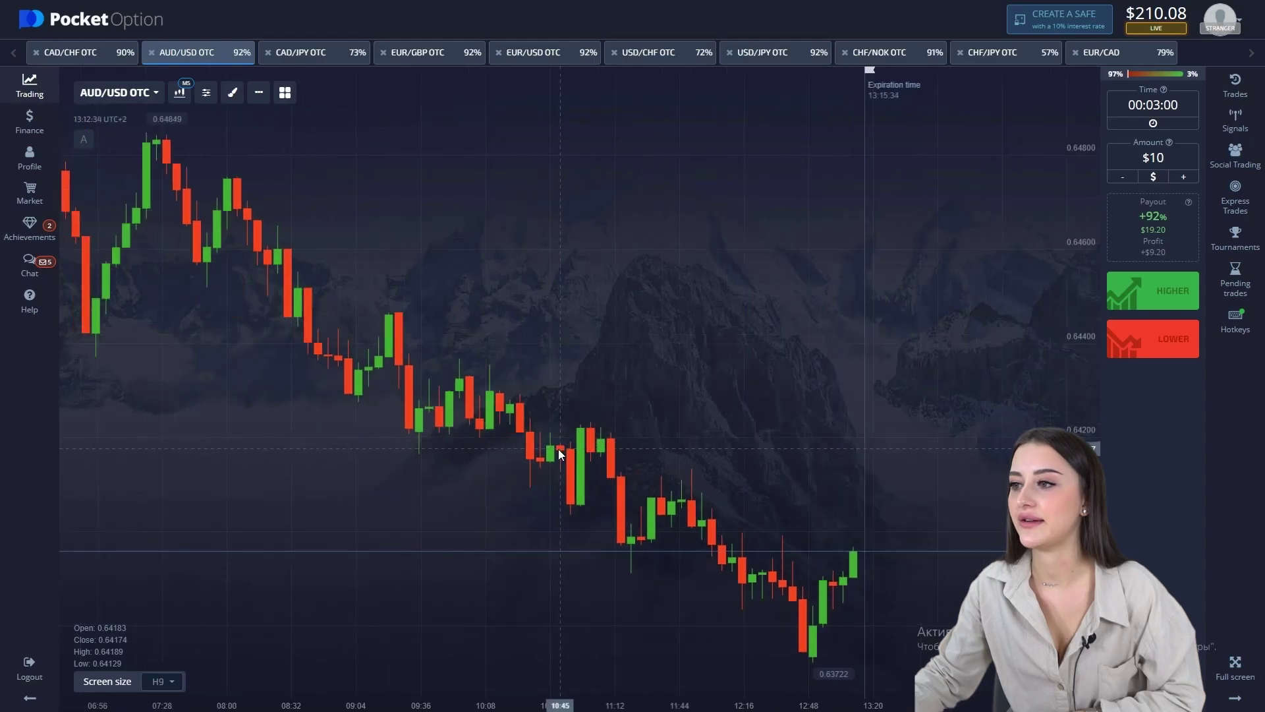
click(259, 92)
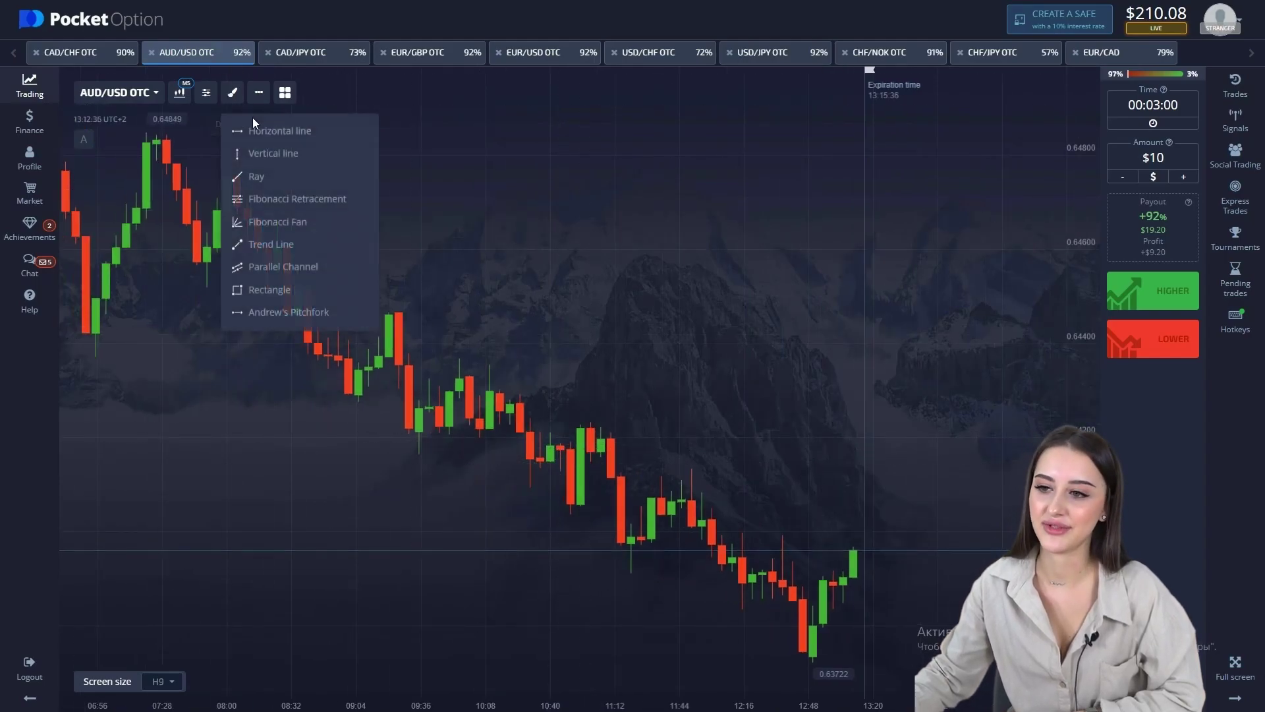
click(275, 130)
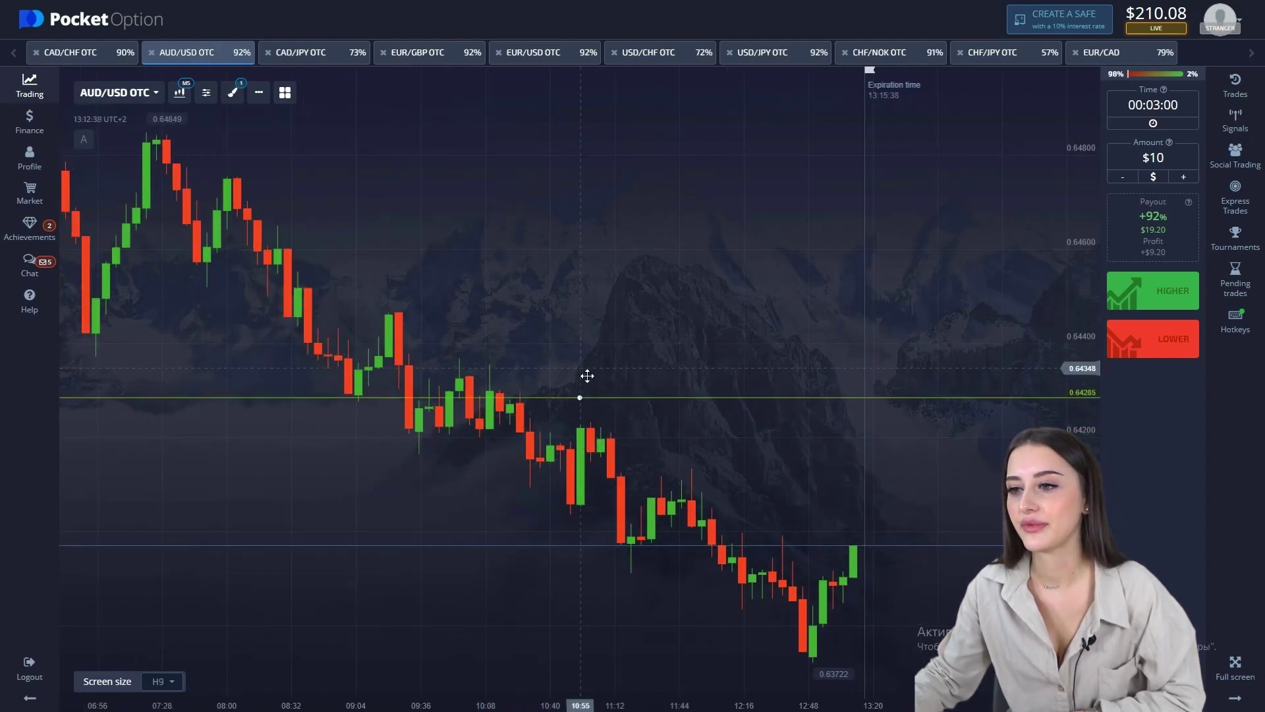
mouse_move(580, 397)
mouse_down()
mouse_move(773, 472)
mouse_move(894, 537)
mouse_up()
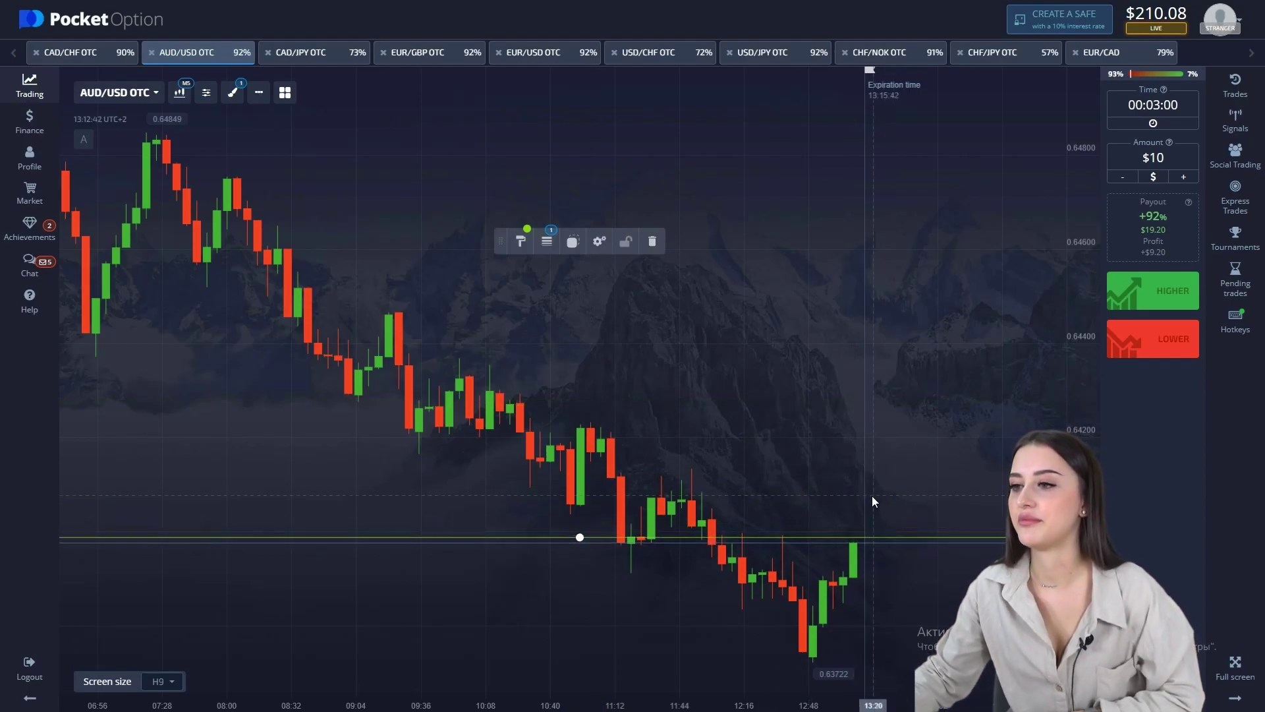
click(839, 501)
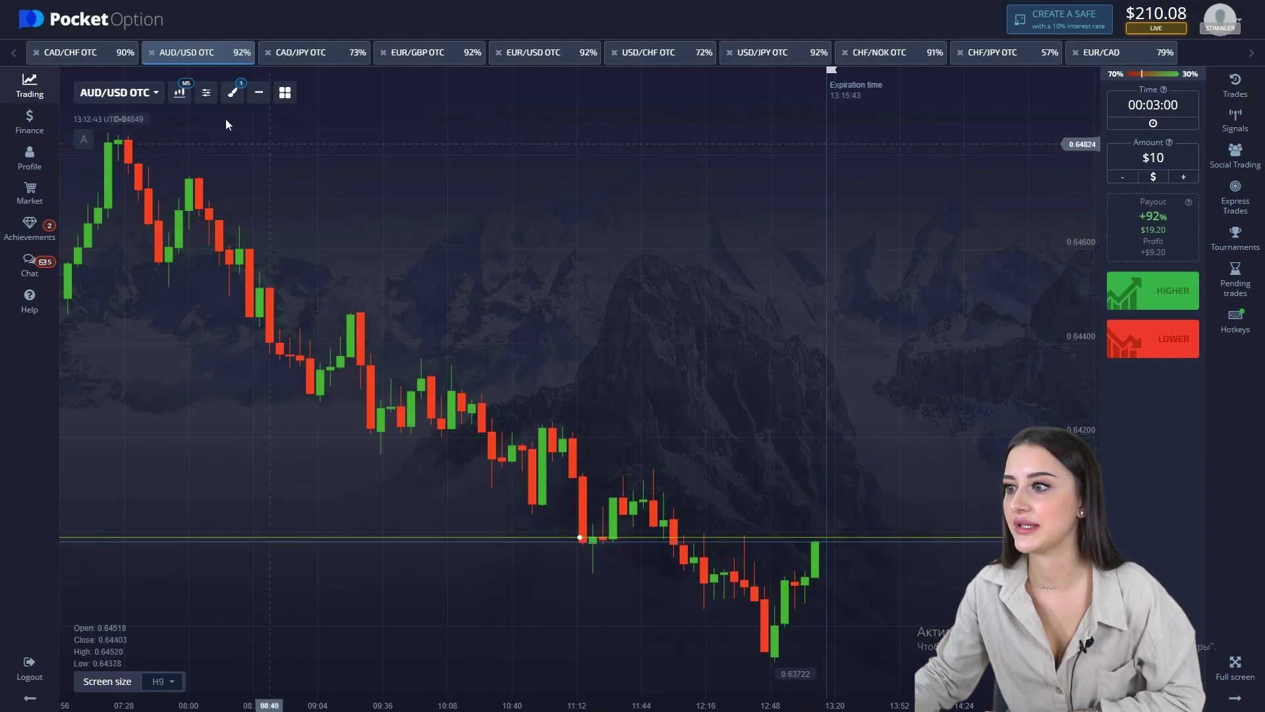
Add a second horizontal line and place it at the chart's lowest point, near 0.63722.
click(230, 103)
click(249, 161)
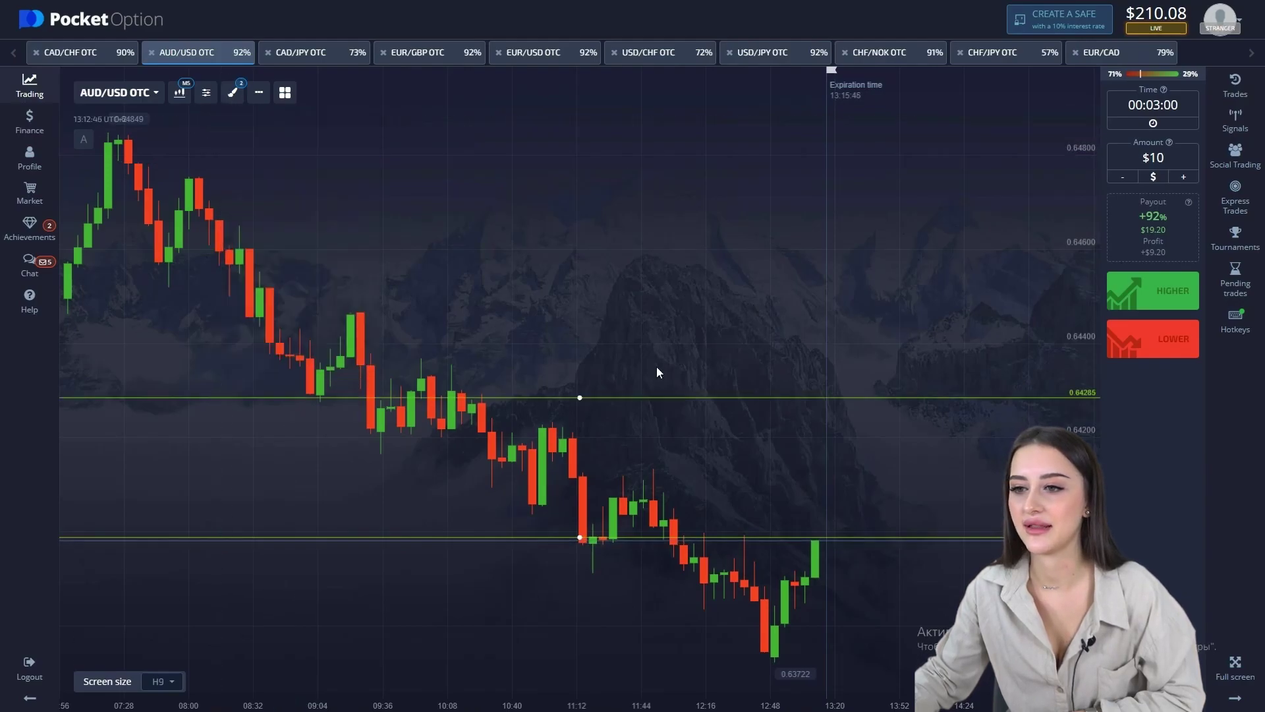
mouse_move(581, 407)
mouse_down()
mouse_move(824, 626)
mouse_move(876, 655)
mouse_up()
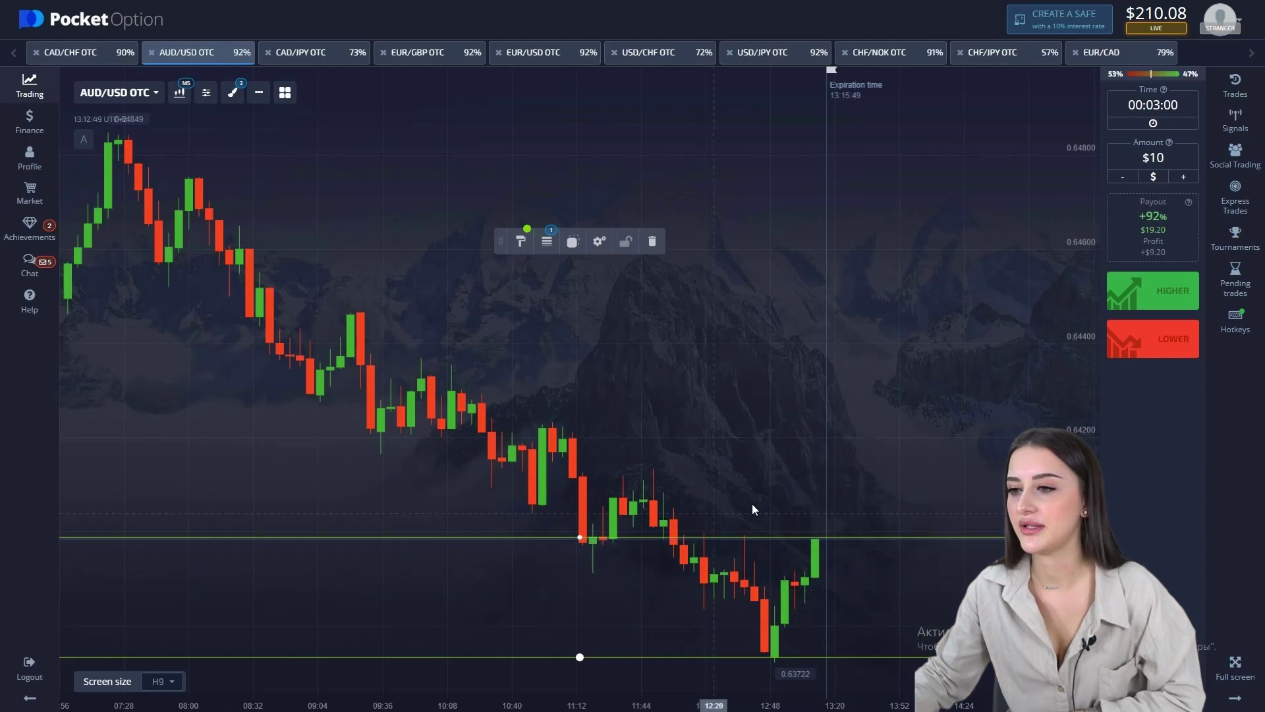
drag(751, 508, 694, 503)
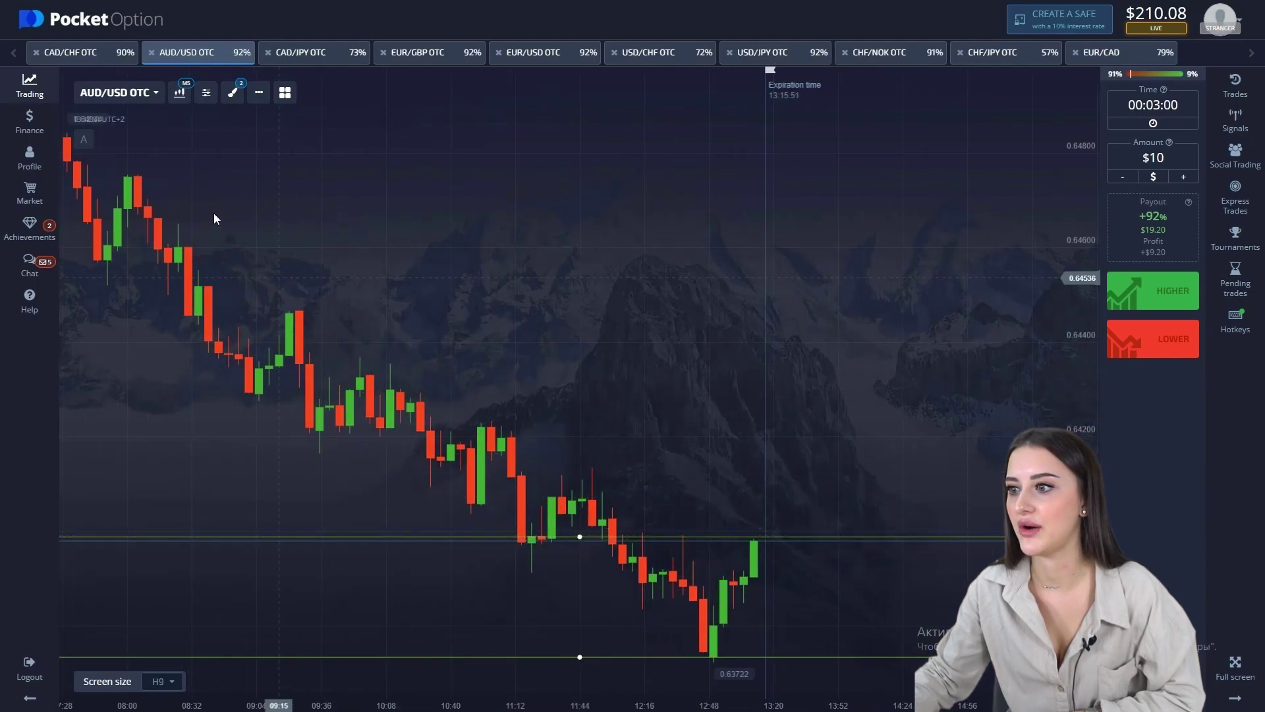
Set the AUD/USD chart's candle time frame to M1 and examine the price between the two horizontal lines.
click(179, 92)
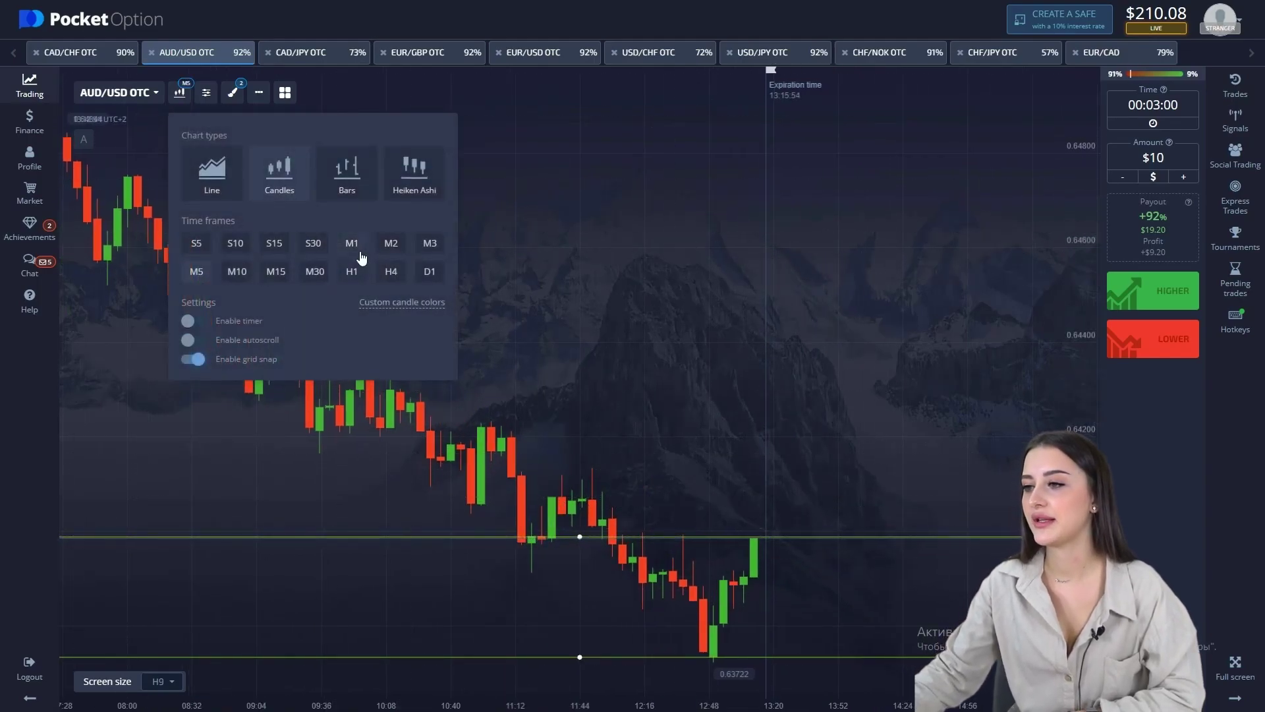
click(358, 248)
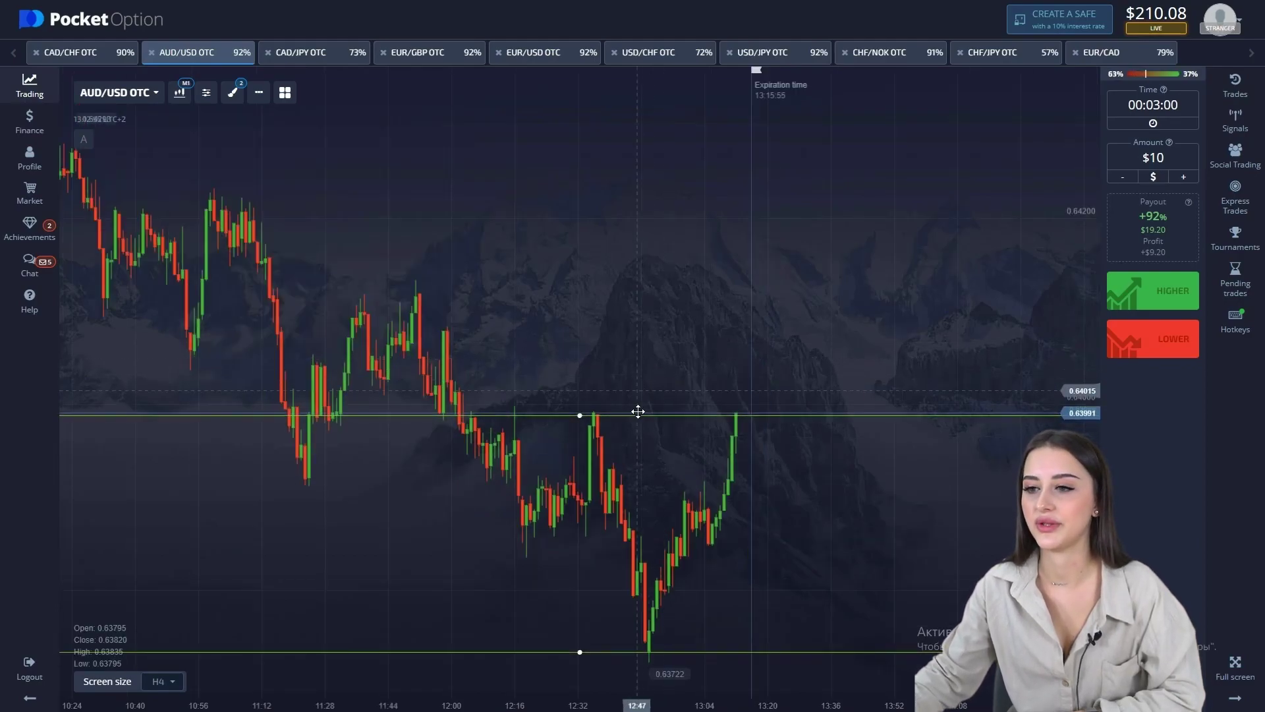
scroll(662, 432, up, 5)
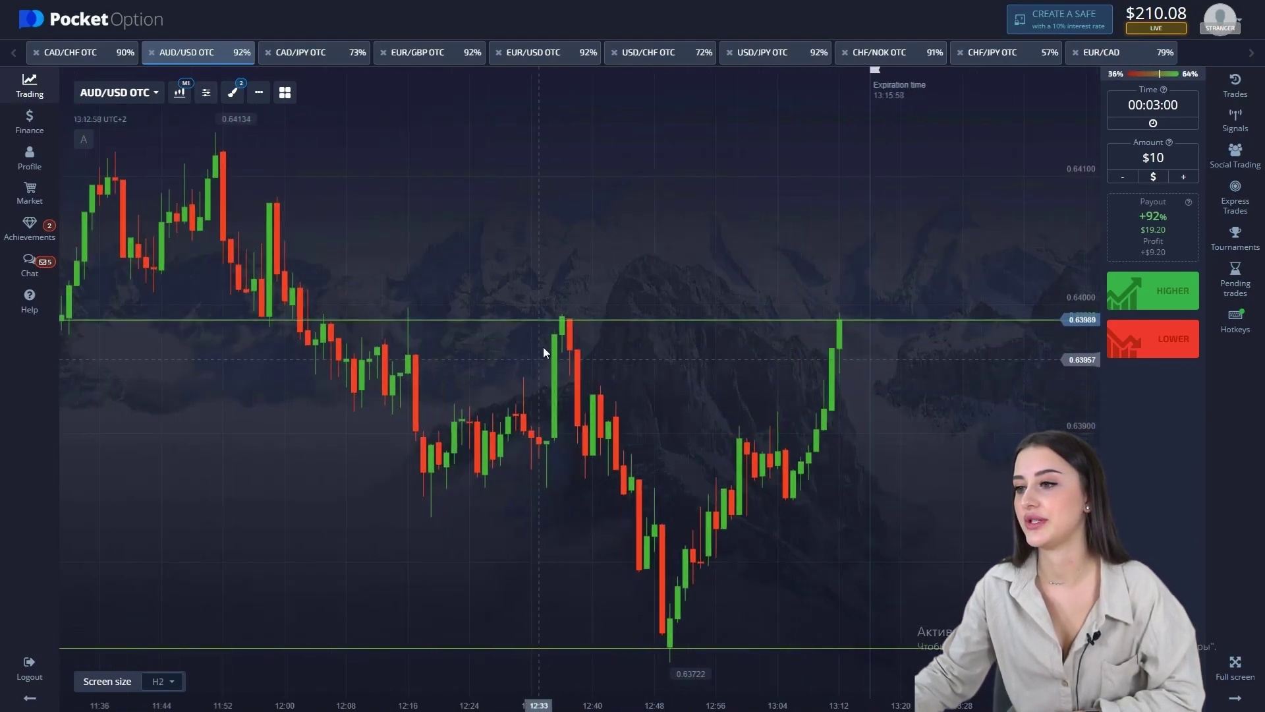
drag(729, 388, 591, 363)
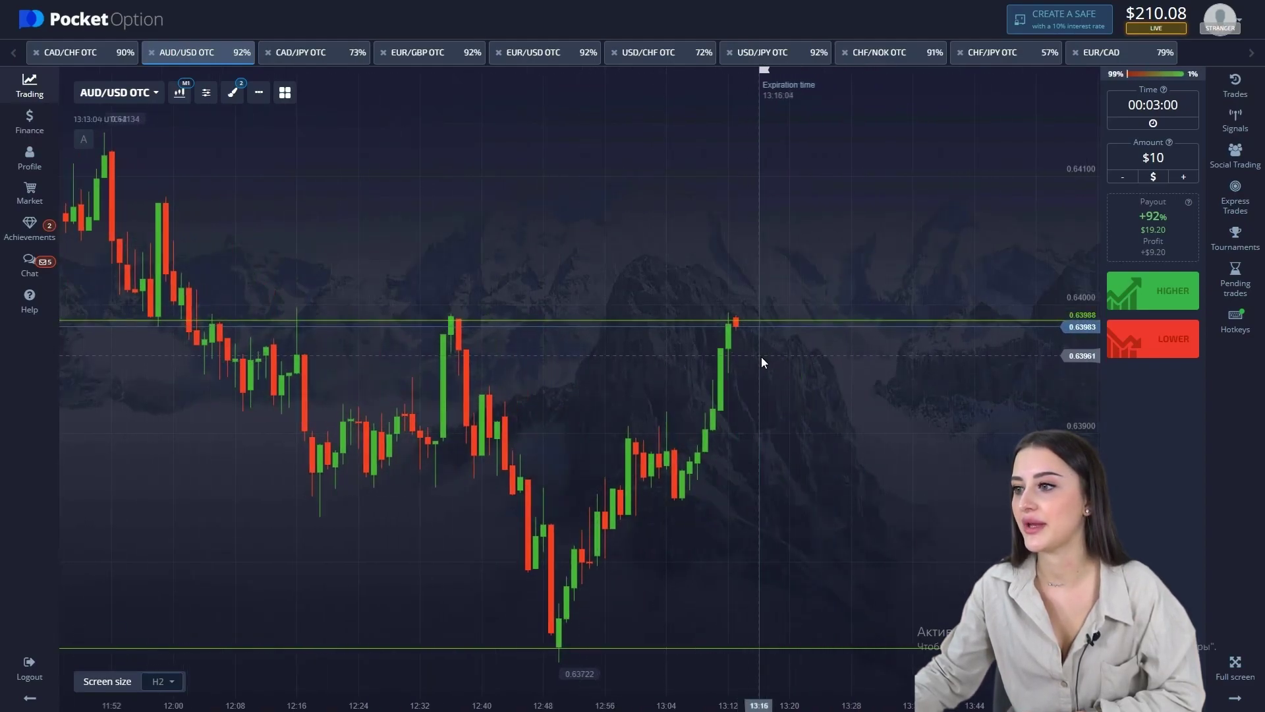
Start a screenshot of the area around the newest candles and draw red arrows at the last green candle's lower wick and up the large green candle.
scroll(754, 354, up, 1)
scroll(751, 351, up, 2)
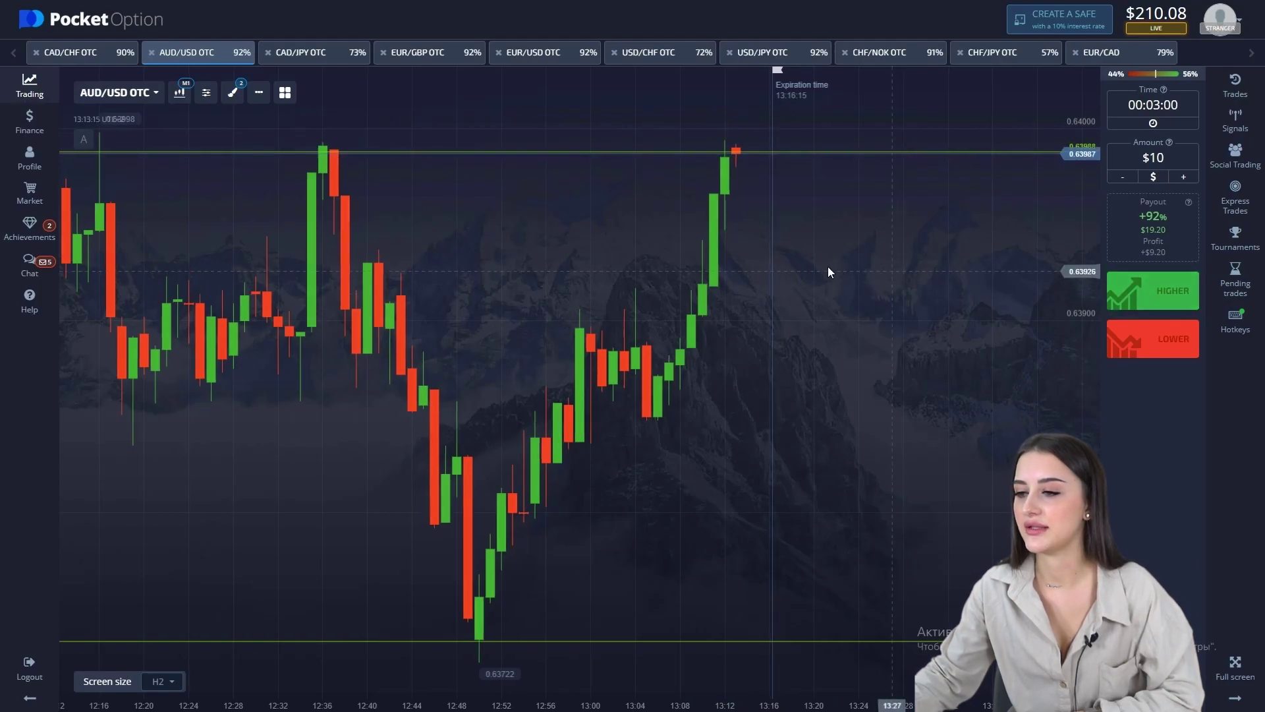
scroll(765, 209, up, 2)
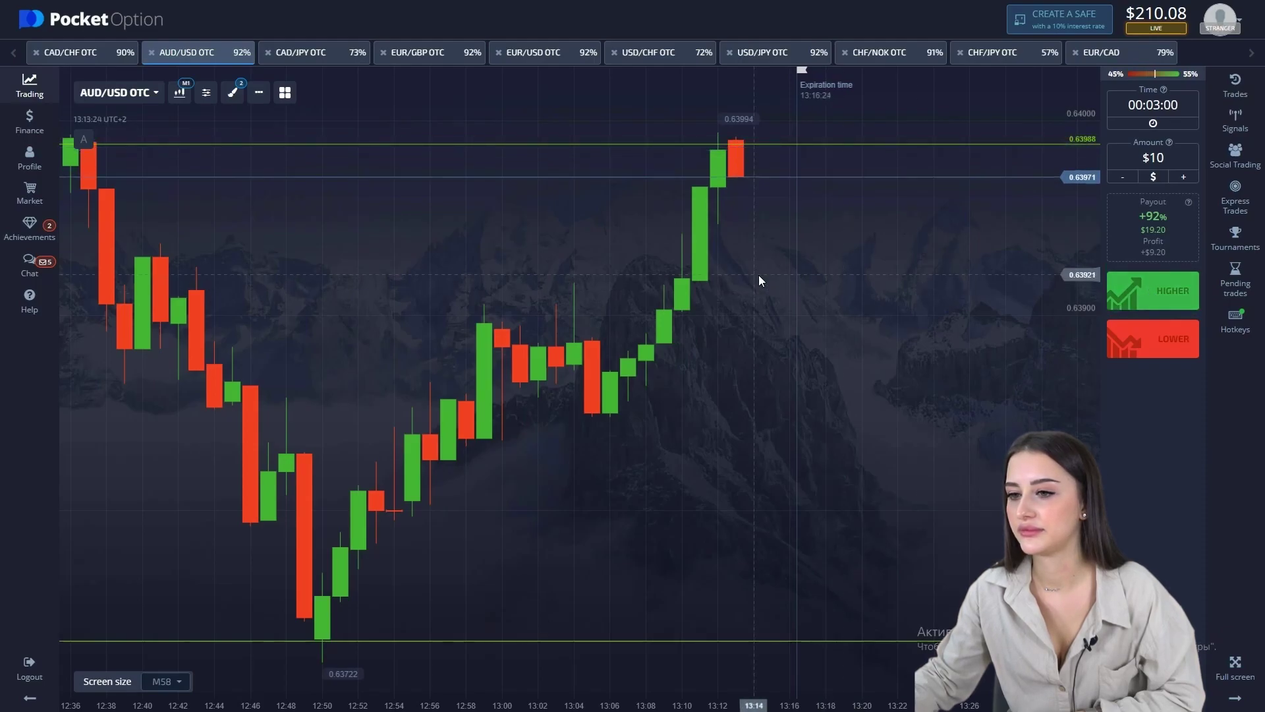
scroll(757, 275, down, 1)
scroll(755, 274, up, 3)
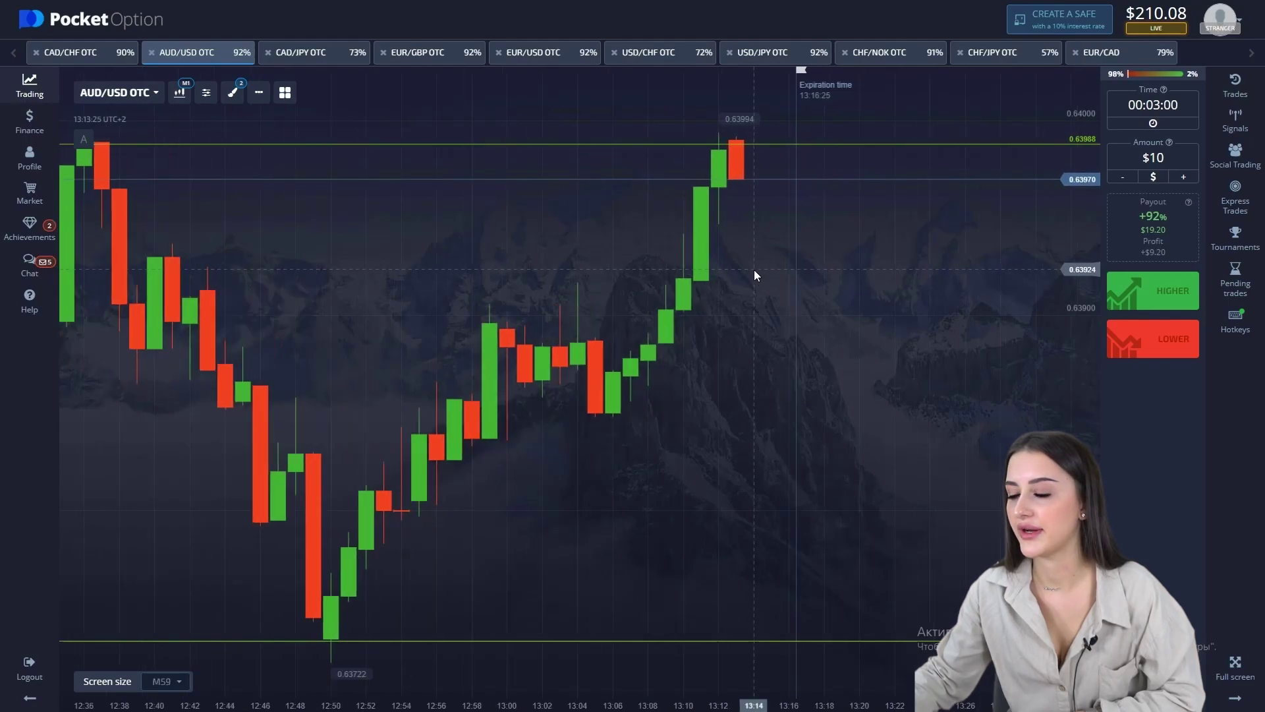
scroll(754, 271, up, 1)
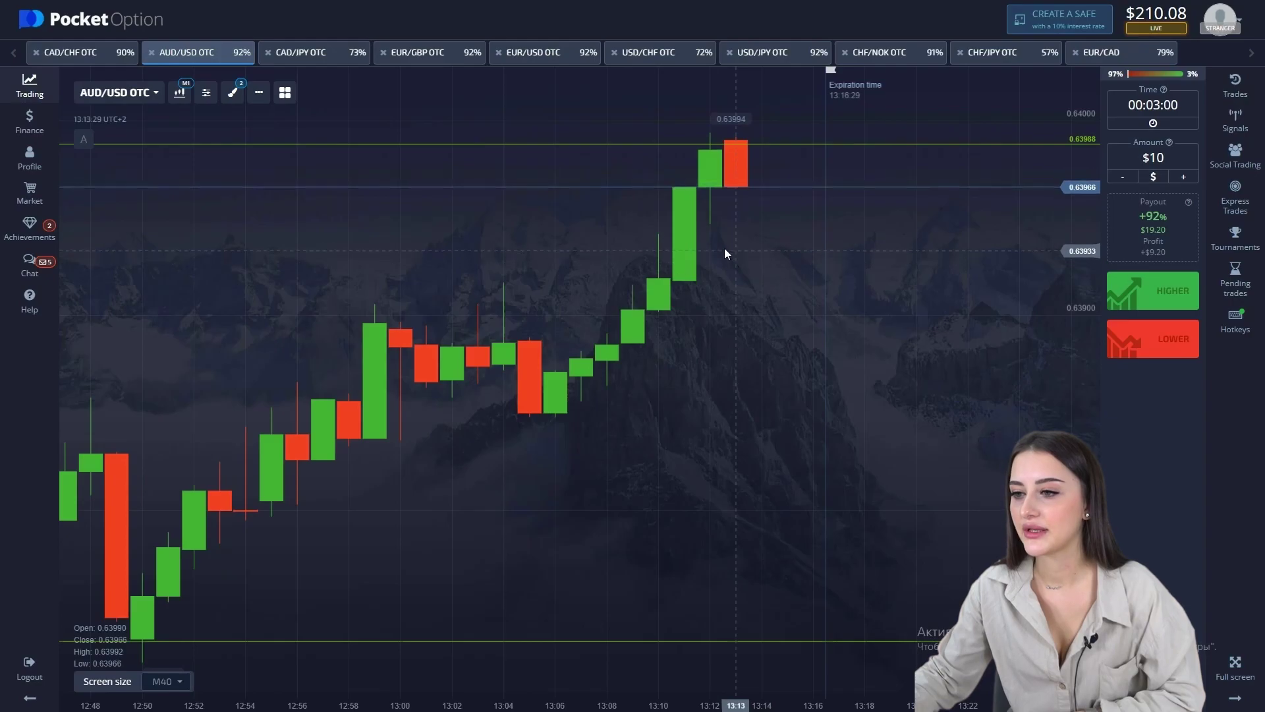
key(Print)
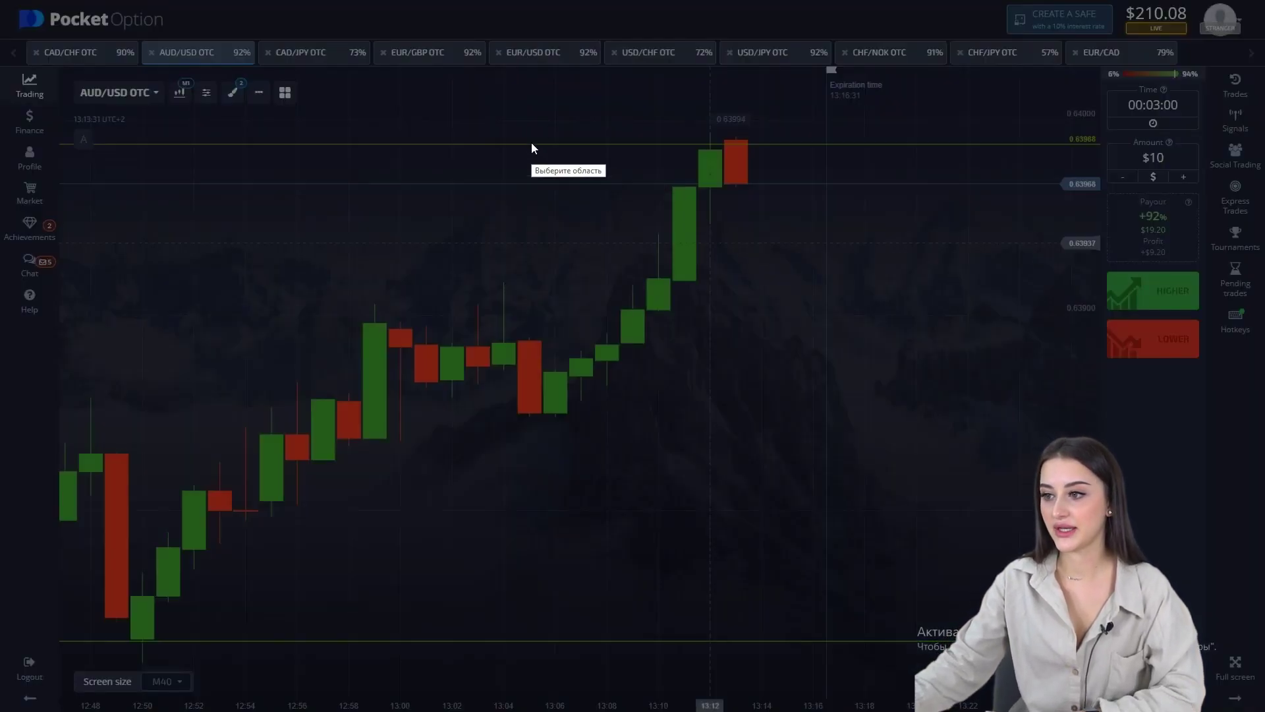
drag(531, 142, 999, 481)
click(1012, 393)
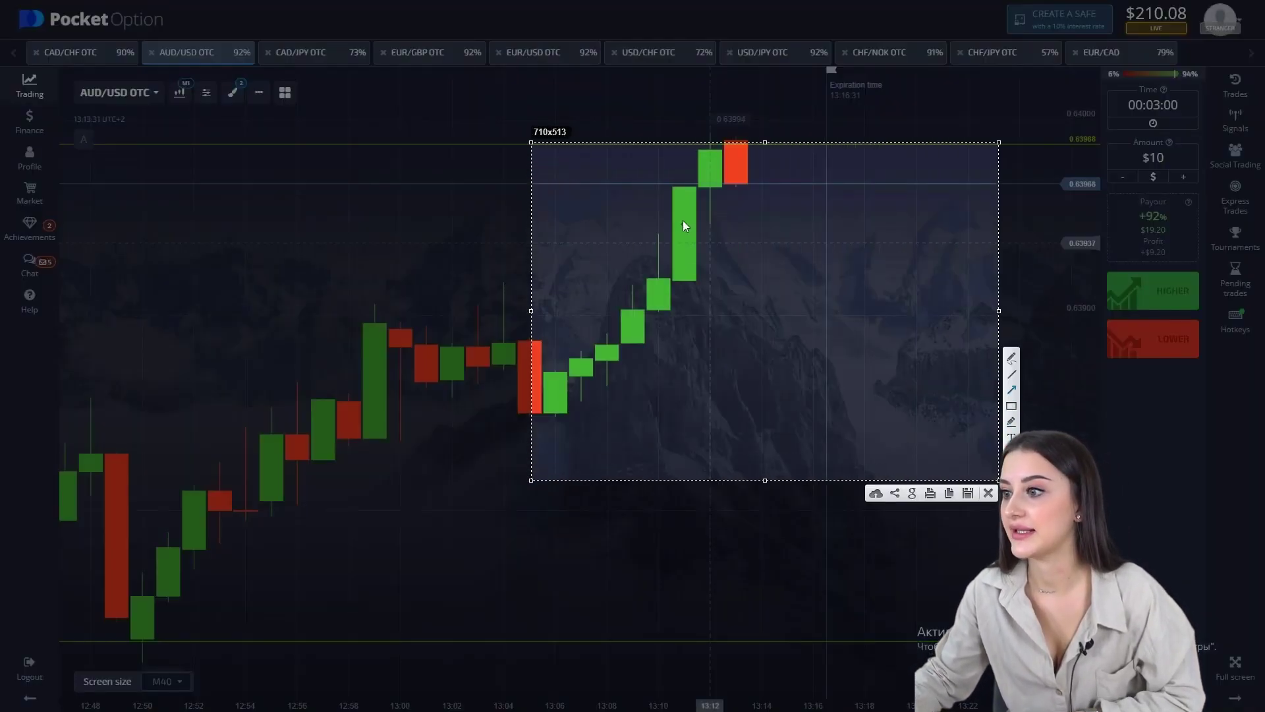
drag(739, 237, 716, 202)
drag(687, 280, 687, 198)
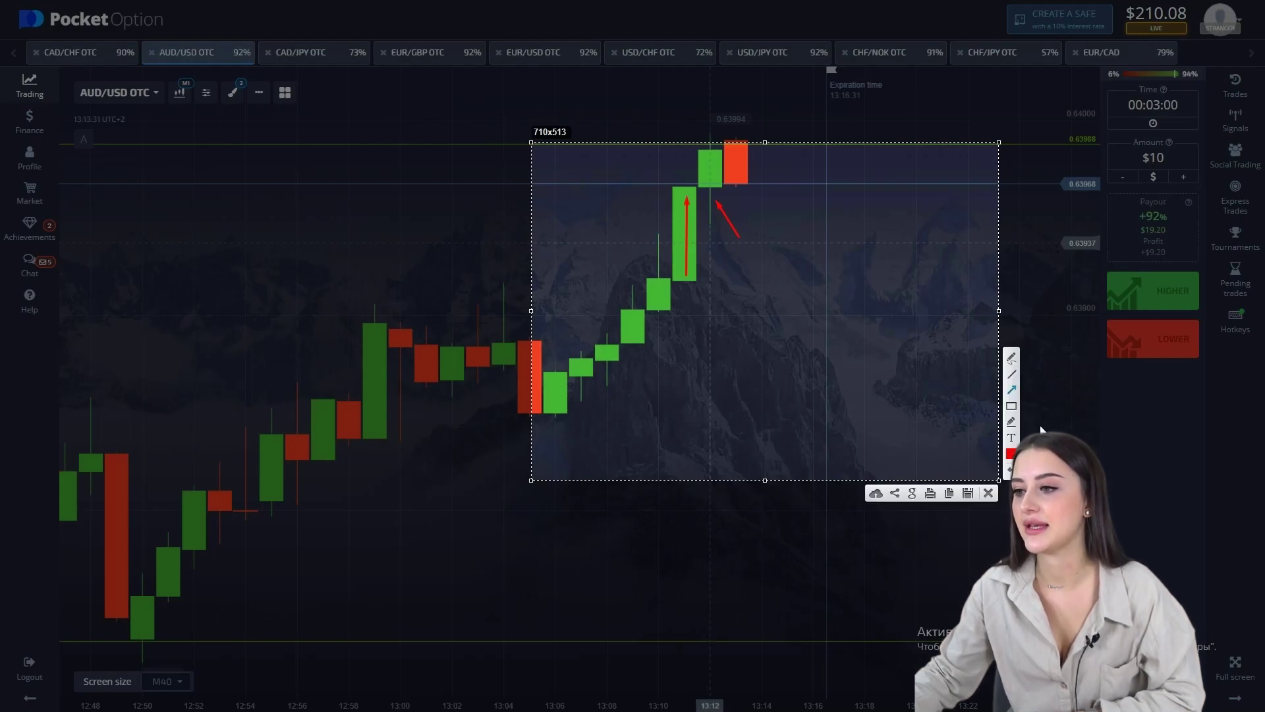
Draw red arrows along the rising candles' lows and highs and beside the large green candle, and discard the annotated screenshot.
drag(558, 422, 643, 332)
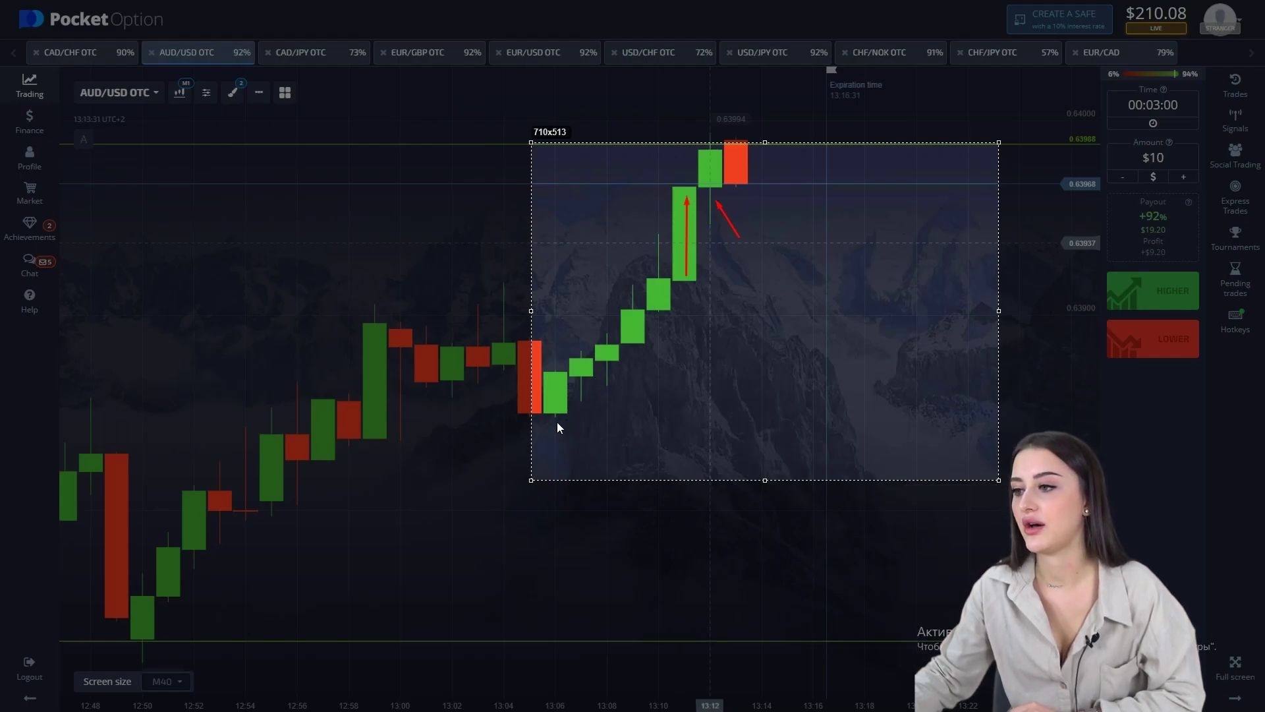
drag(715, 290, 715, 290)
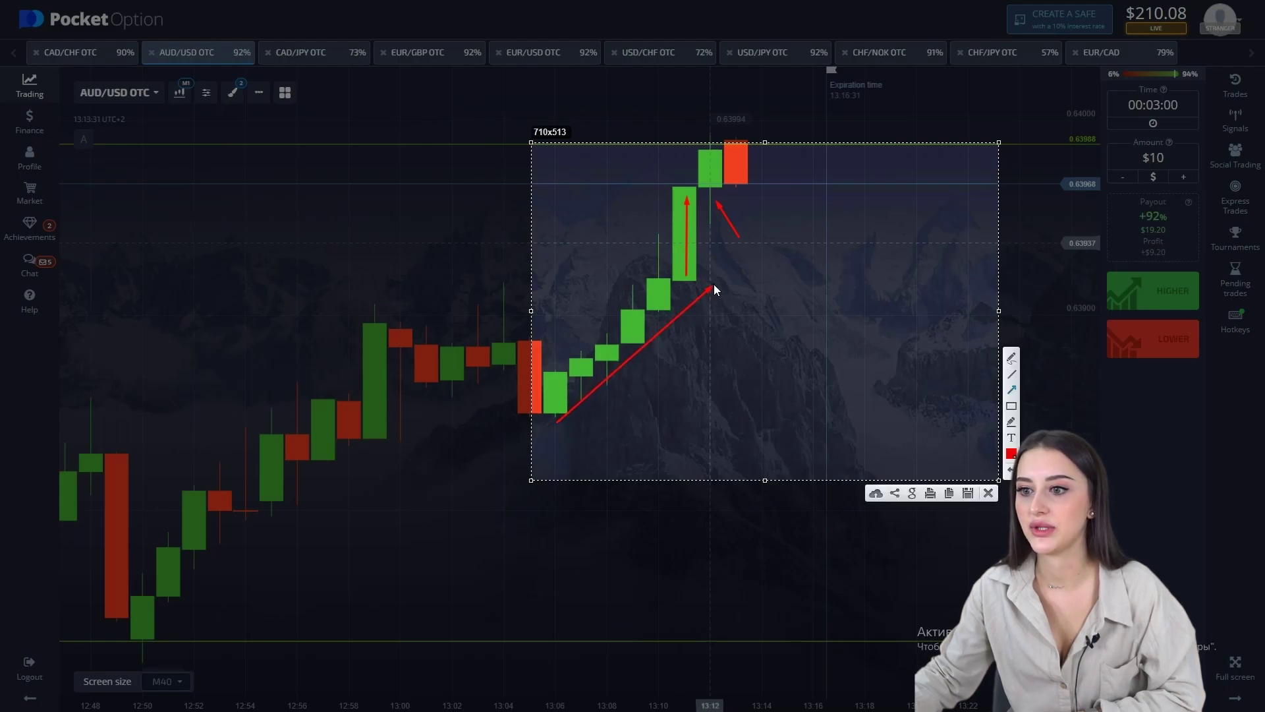
drag(560, 359, 585, 329)
mouse_move(651, 279)
mouse_down()
mouse_move(710, 267)
mouse_move(703, 221)
mouse_up()
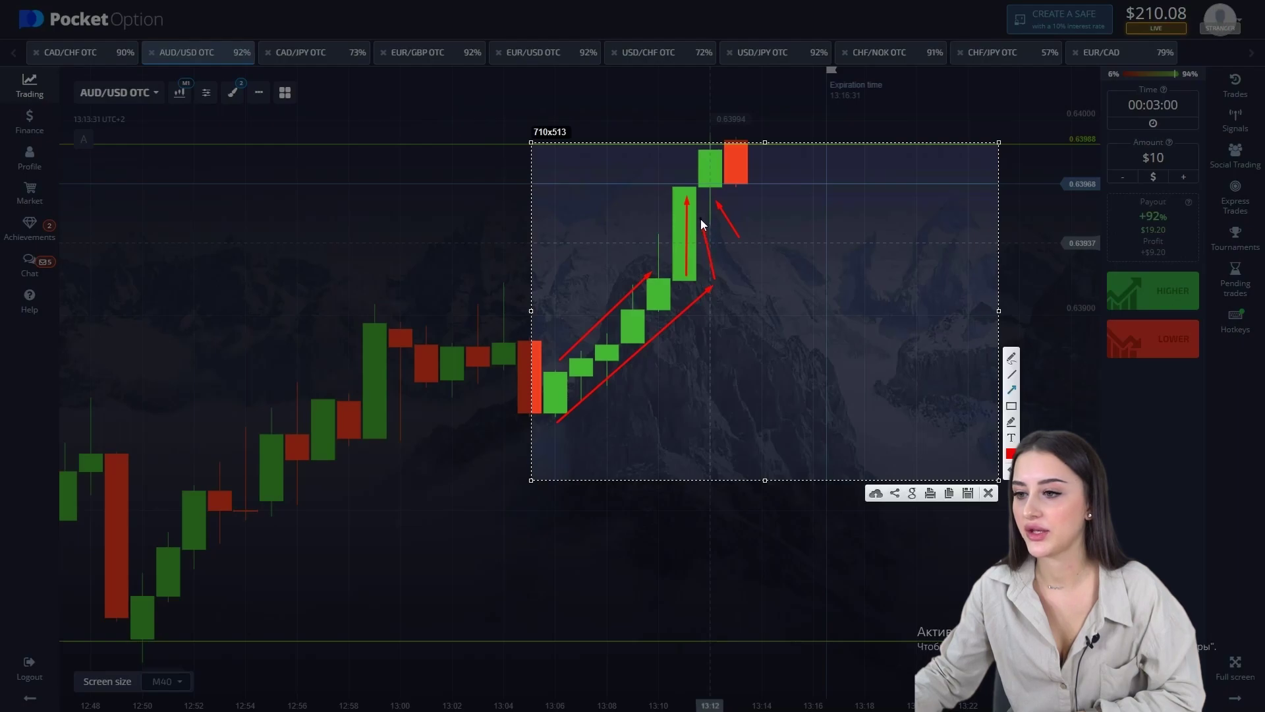
click(988, 493)
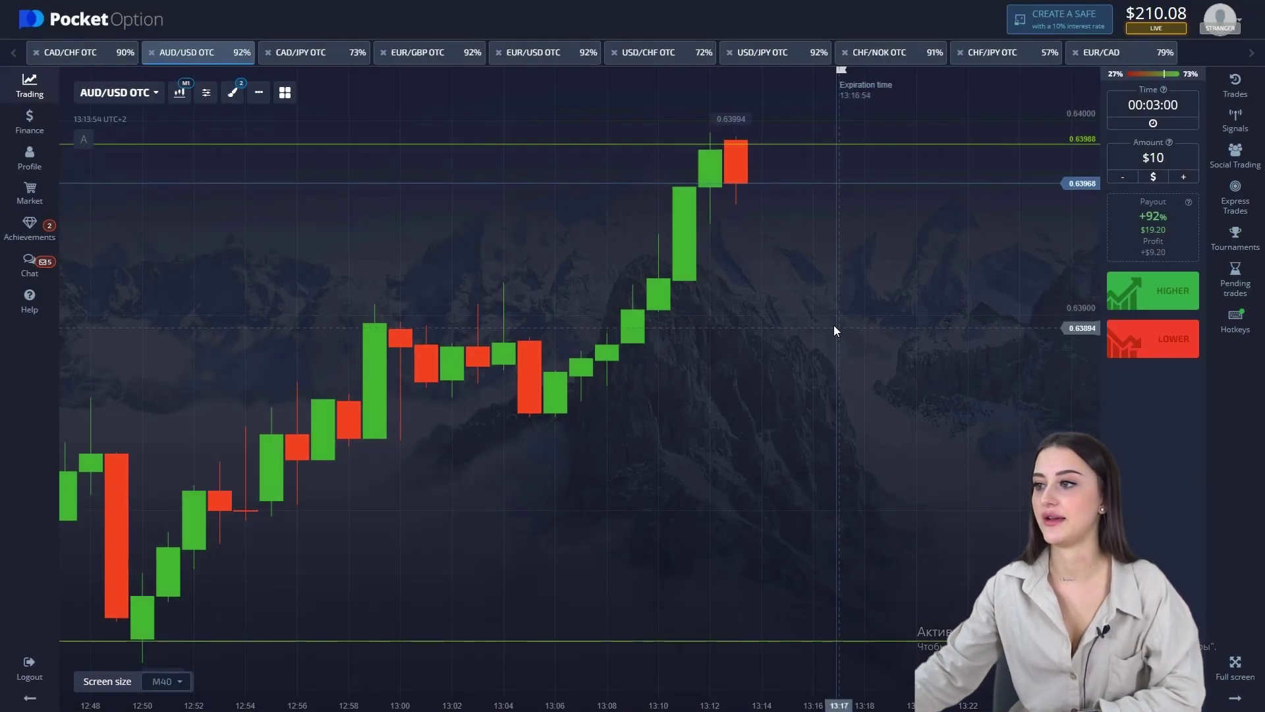
Place two $10 Higher trades on AUD/USD OTC with a trade time of 00:03:00.
click(1143, 297)
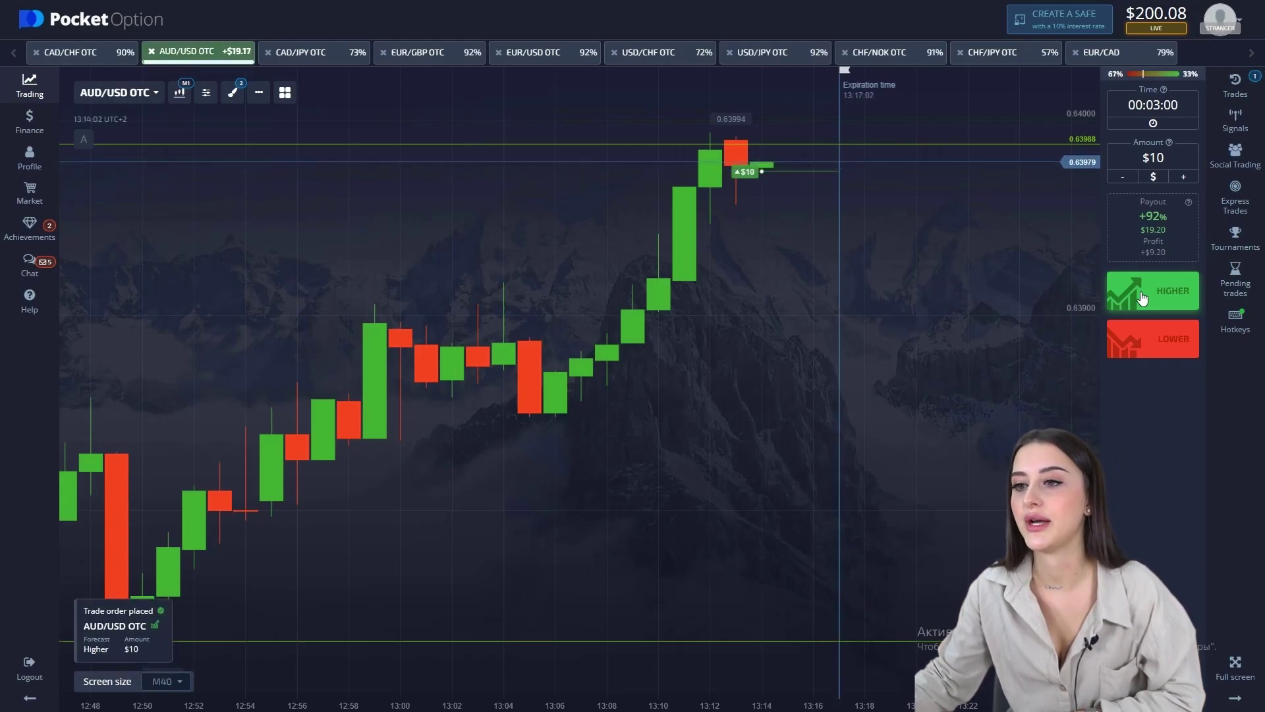
click(1143, 298)
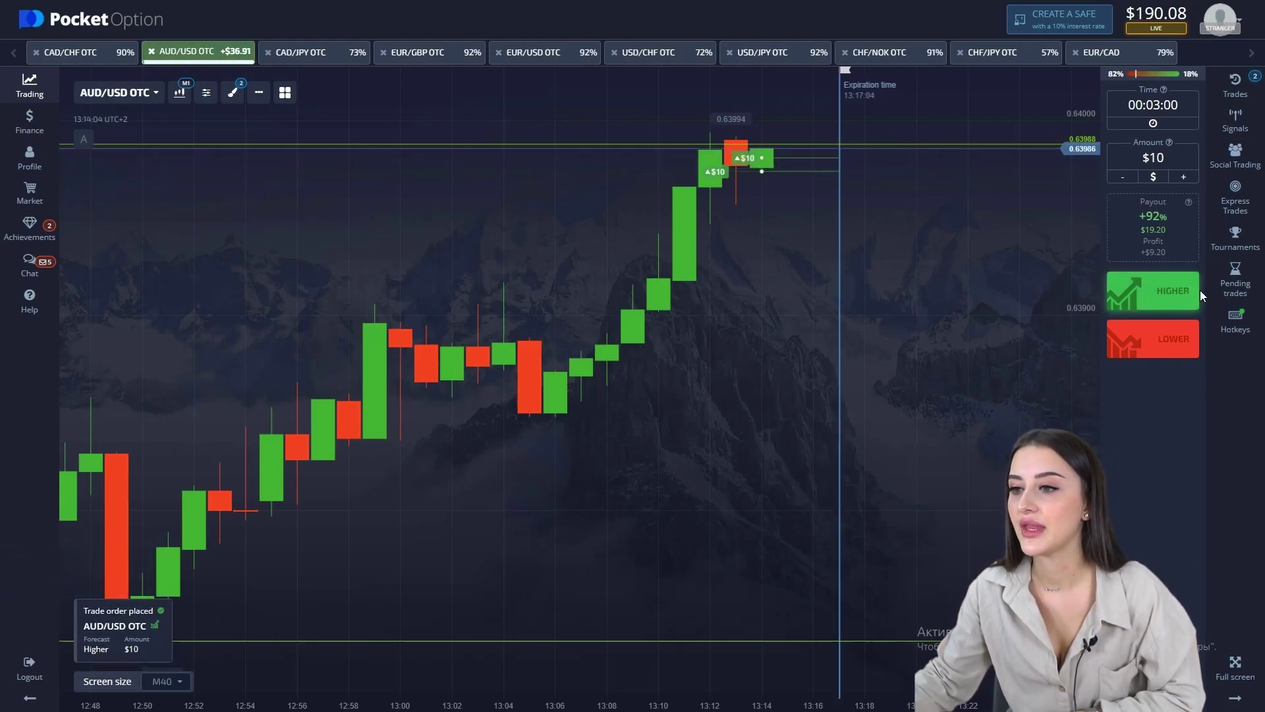
Examine the AUD/USD price movement around the two open trades and the horizontal lines until the trades expire.
scroll(895, 232, down, 2)
scroll(897, 231, up, 2)
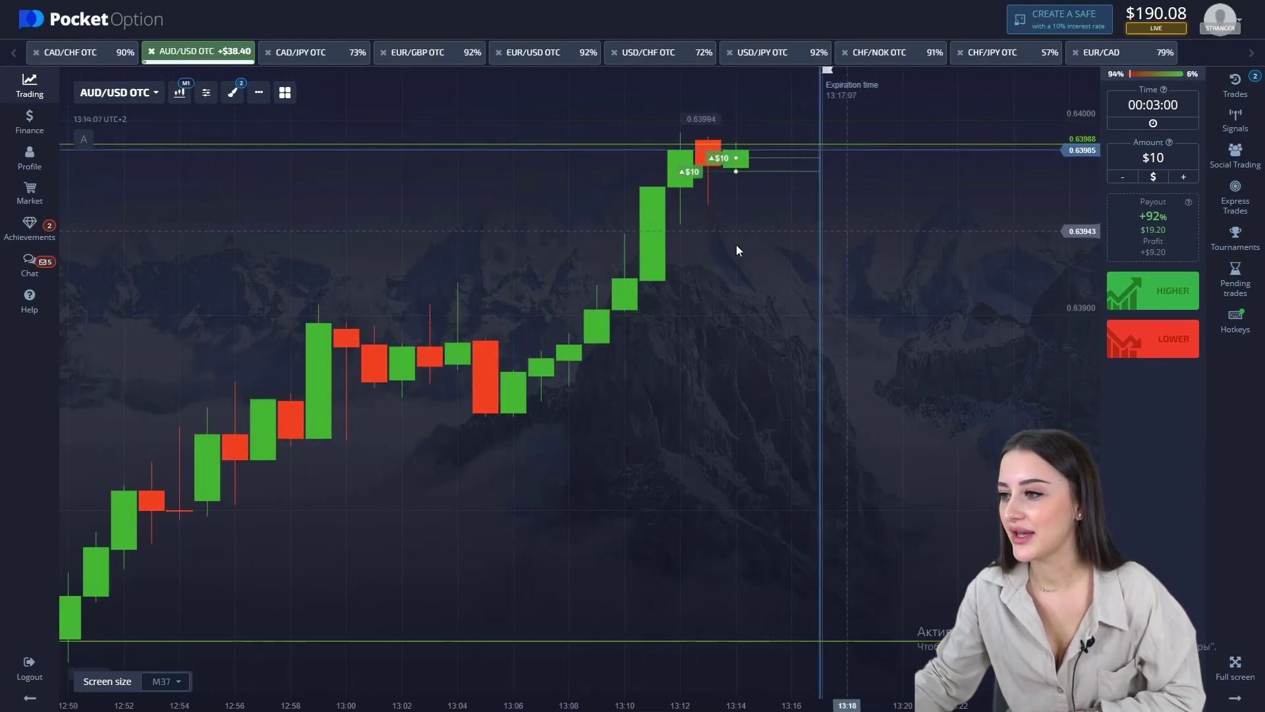
scroll(756, 248, down, 8)
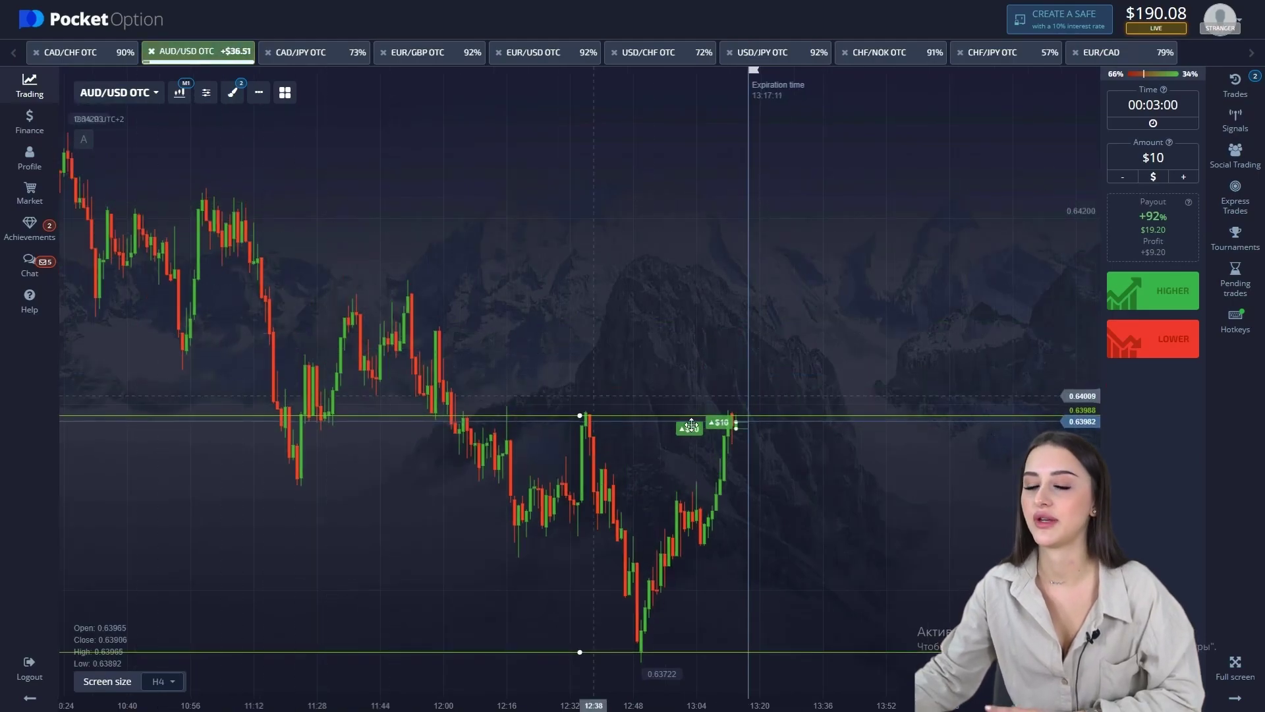
scroll(753, 429, up, 4)
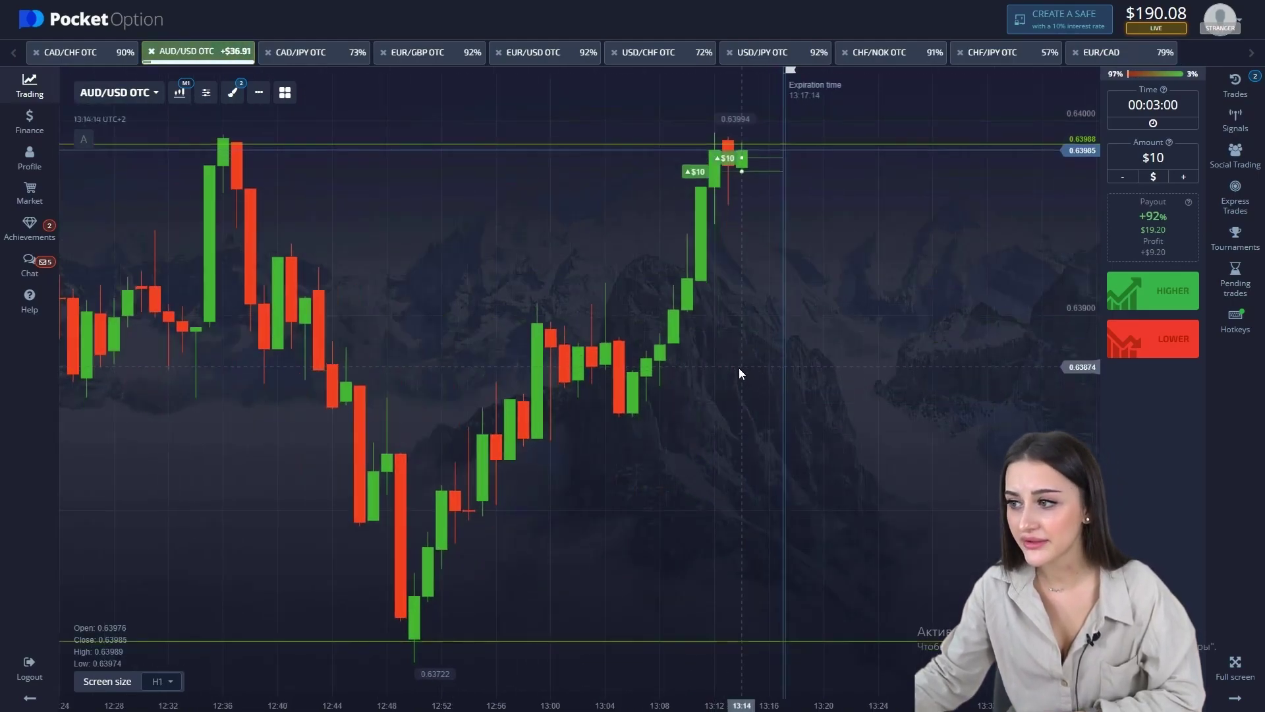
scroll(739, 366, up, 3)
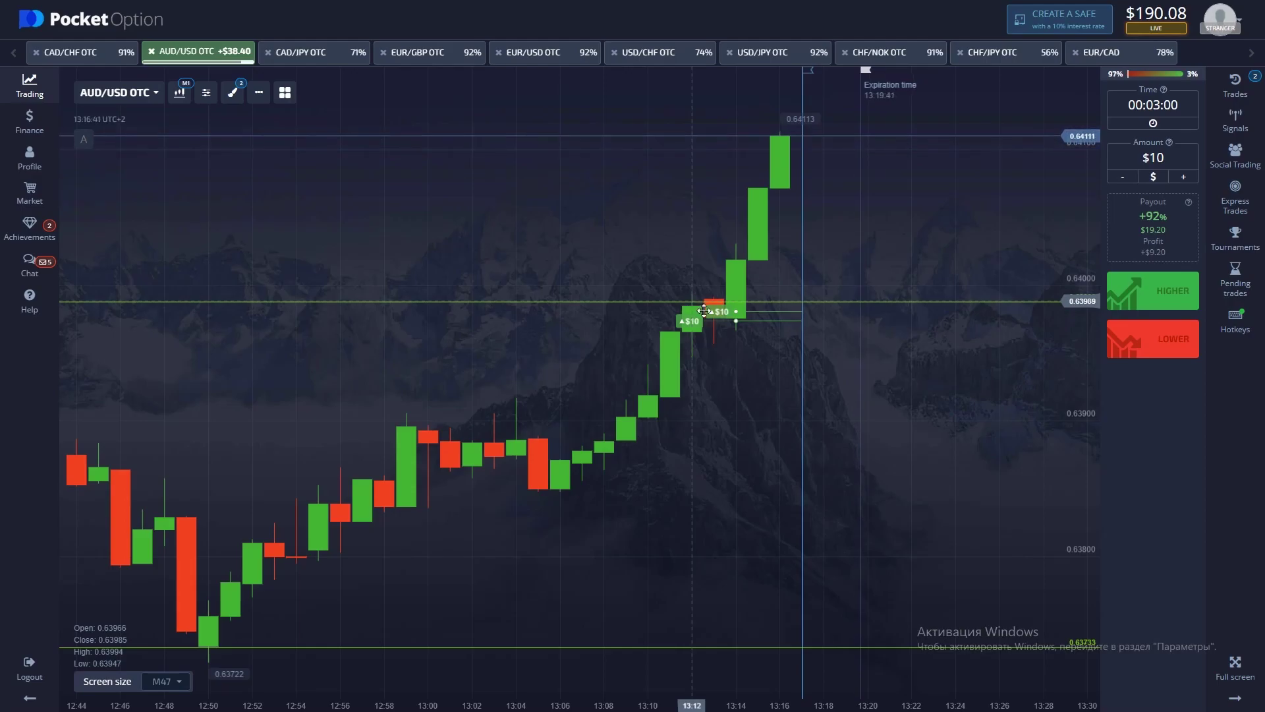
scroll(776, 370, up, 1)
scroll(851, 413, up, 2)
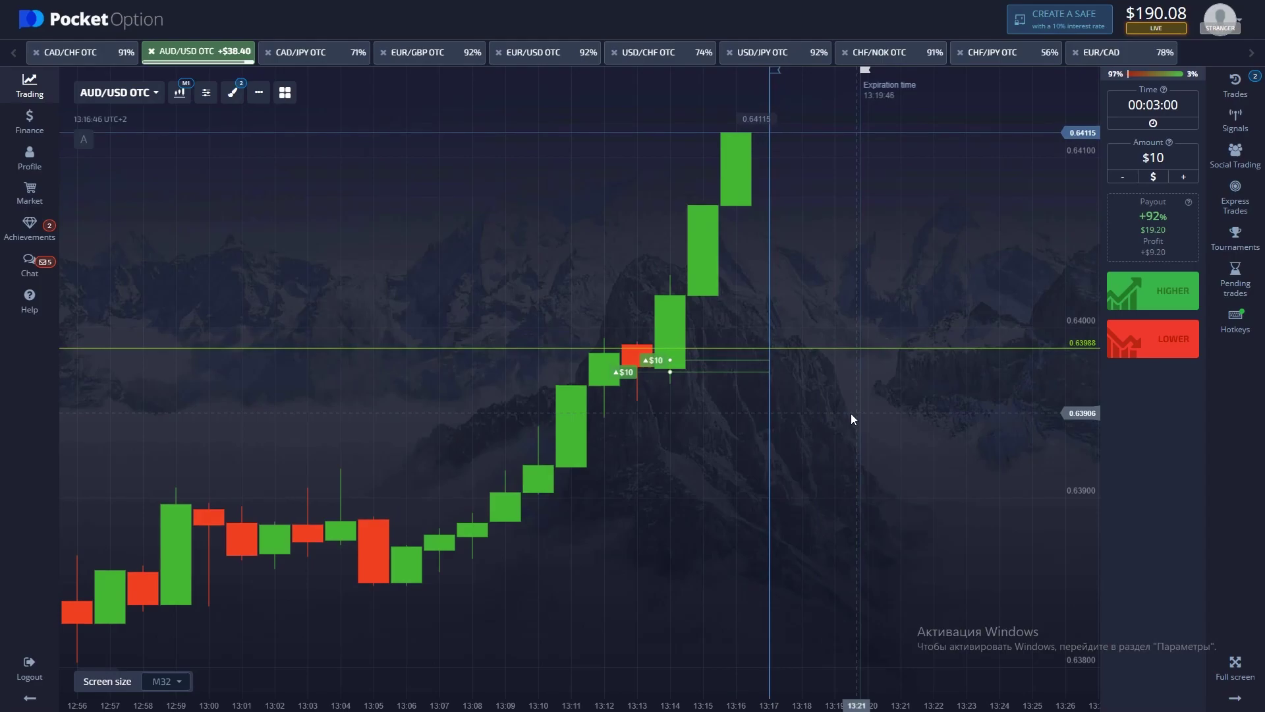
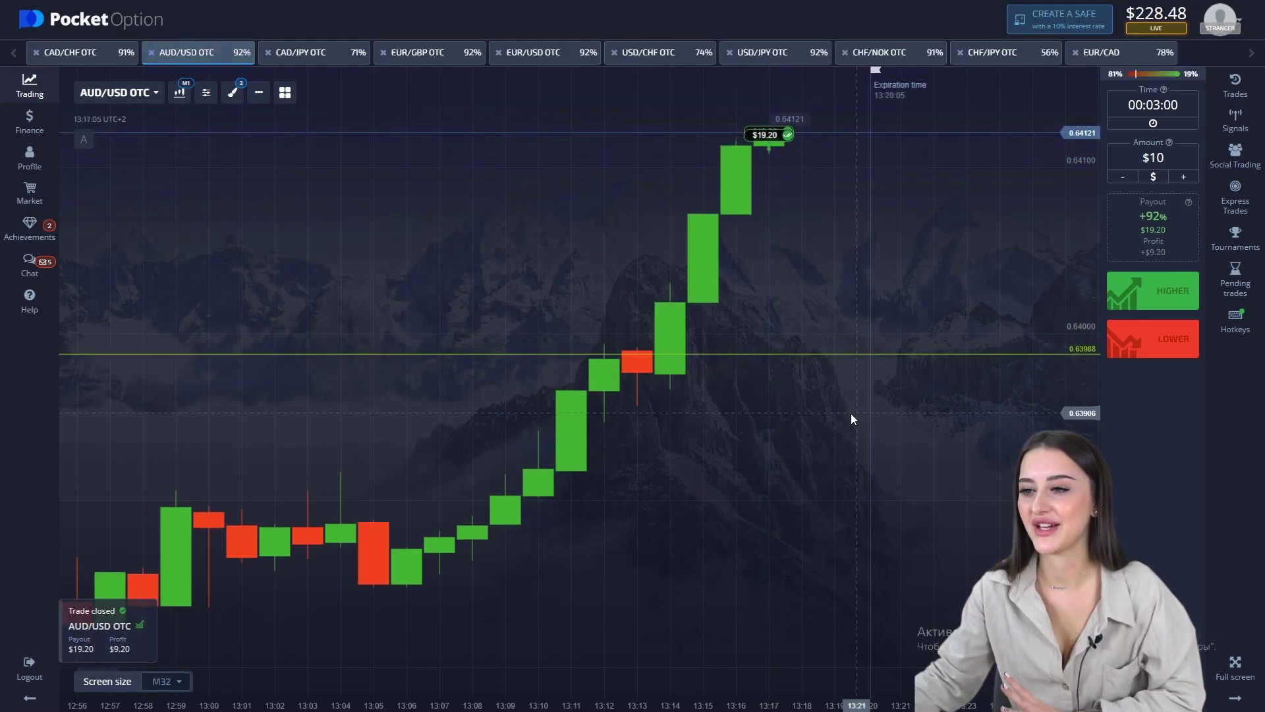
Move the upper horizontal line on the AUD/USD chart to 0.63993 and review the candles around that level.
scroll(760, 403, down, 5)
scroll(659, 405, down, 5)
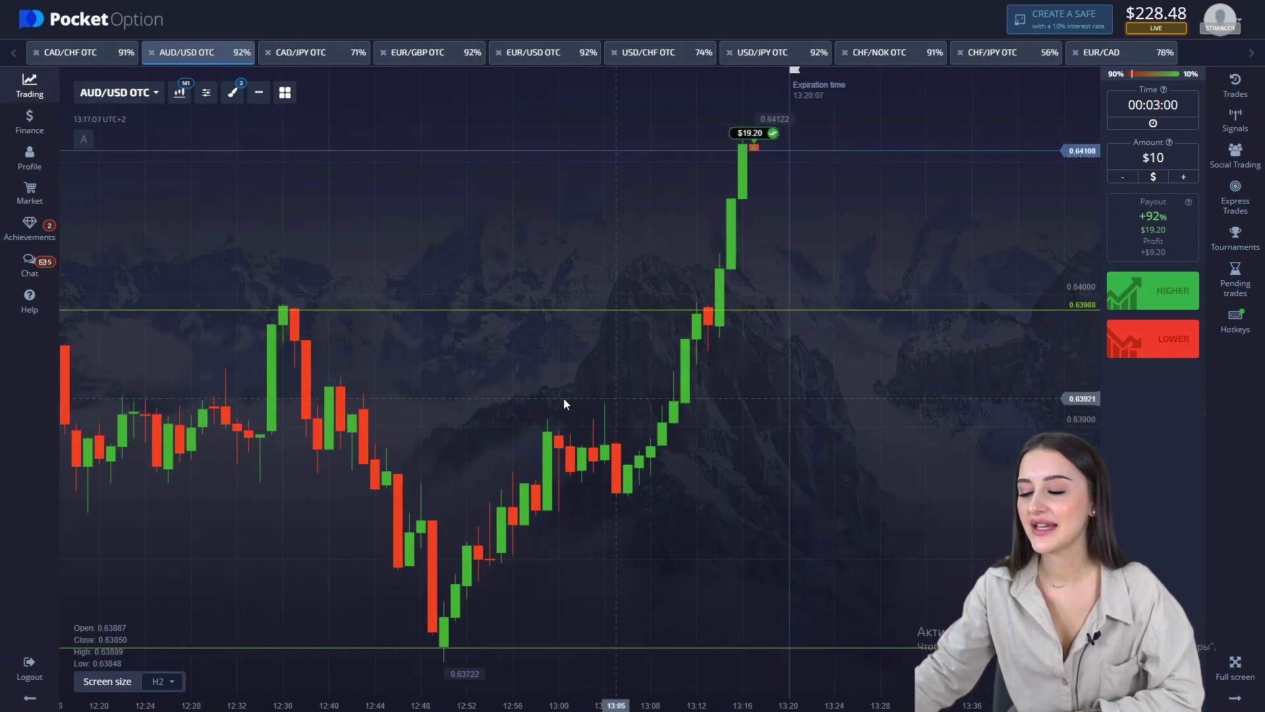
mouse_move(580, 307)
mouse_down()
mouse_move(610, 396)
mouse_move(594, 390)
mouse_move(593, 303)
mouse_up()
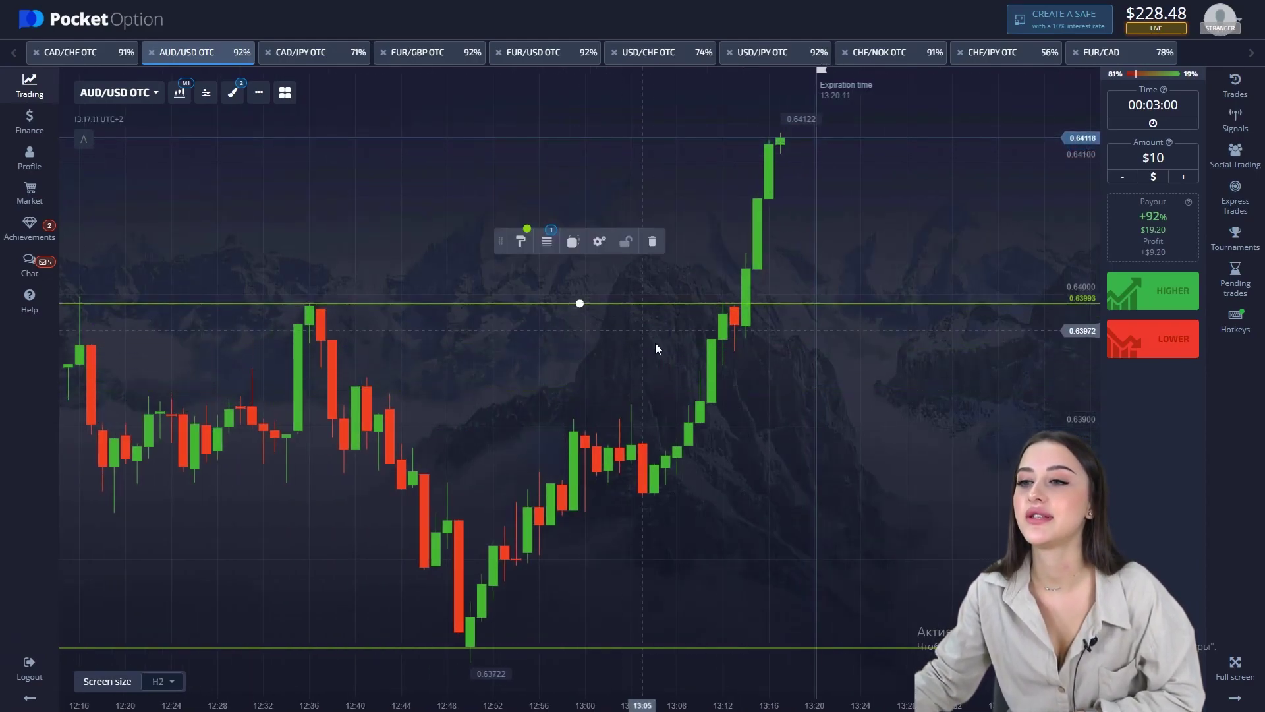
drag(655, 343, 623, 355)
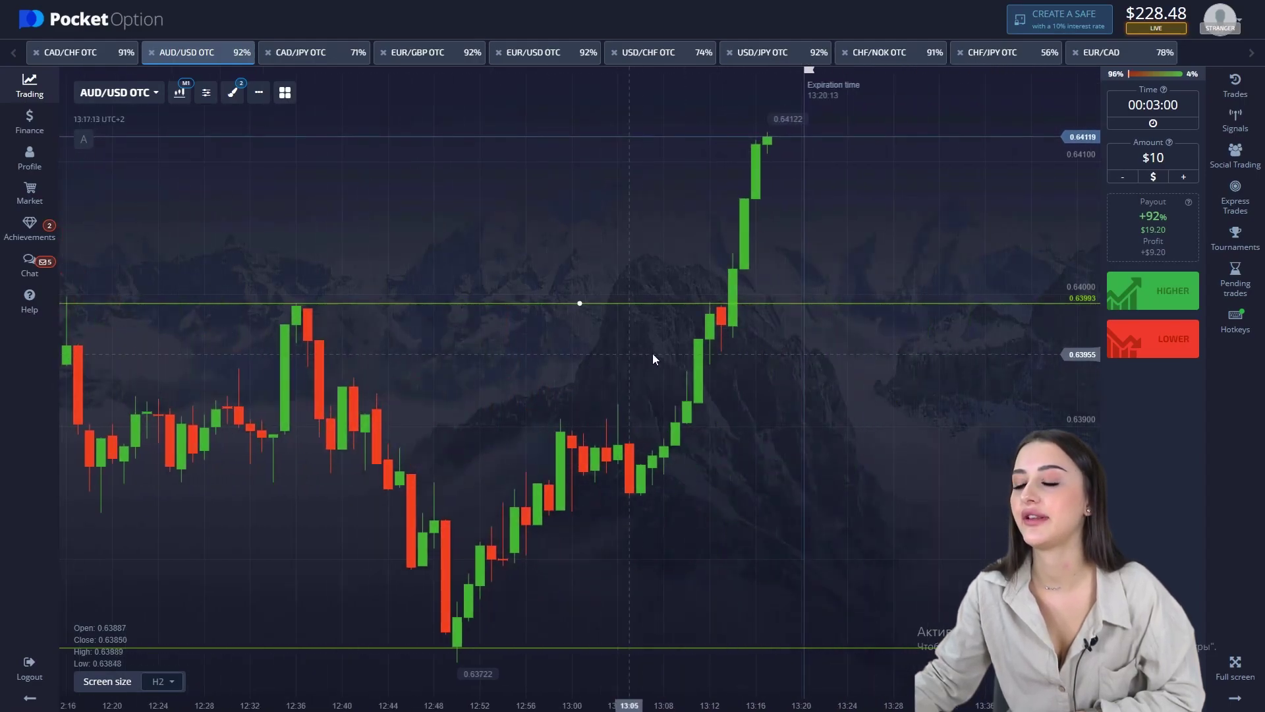
scroll(692, 348, up, 5)
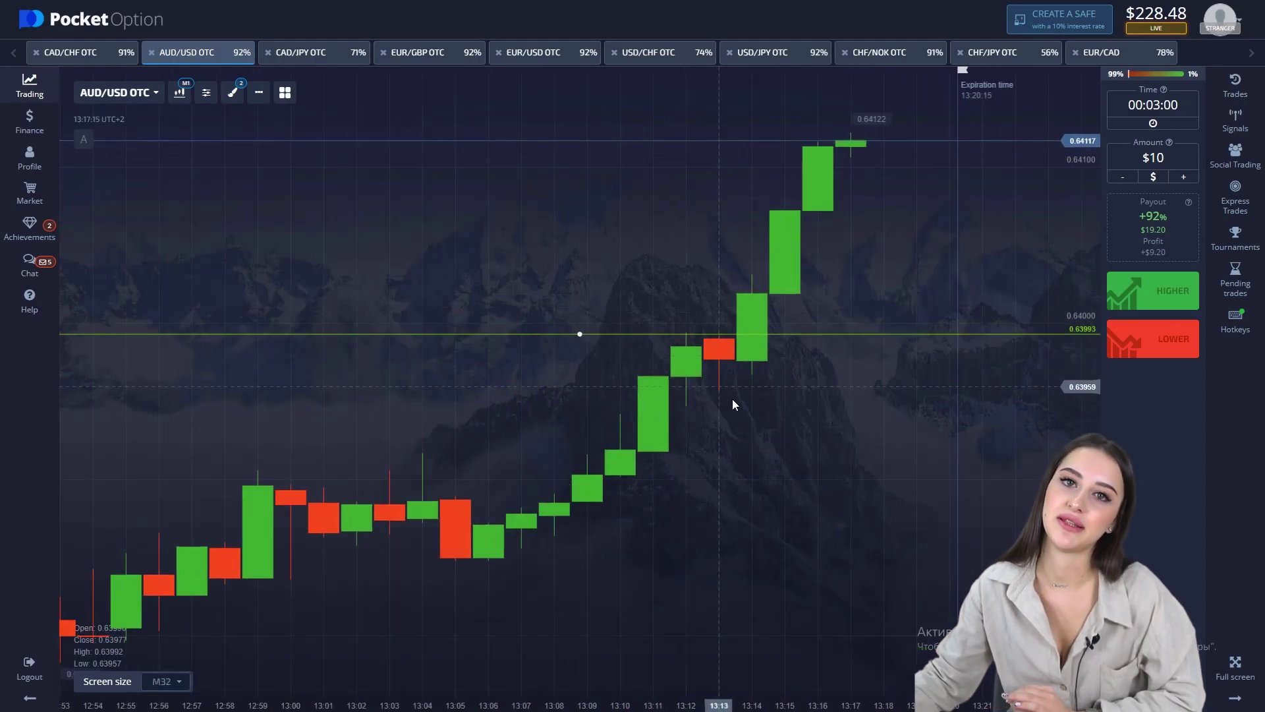
scroll(725, 398, down, 3)
scroll(470, 399, down, 5)
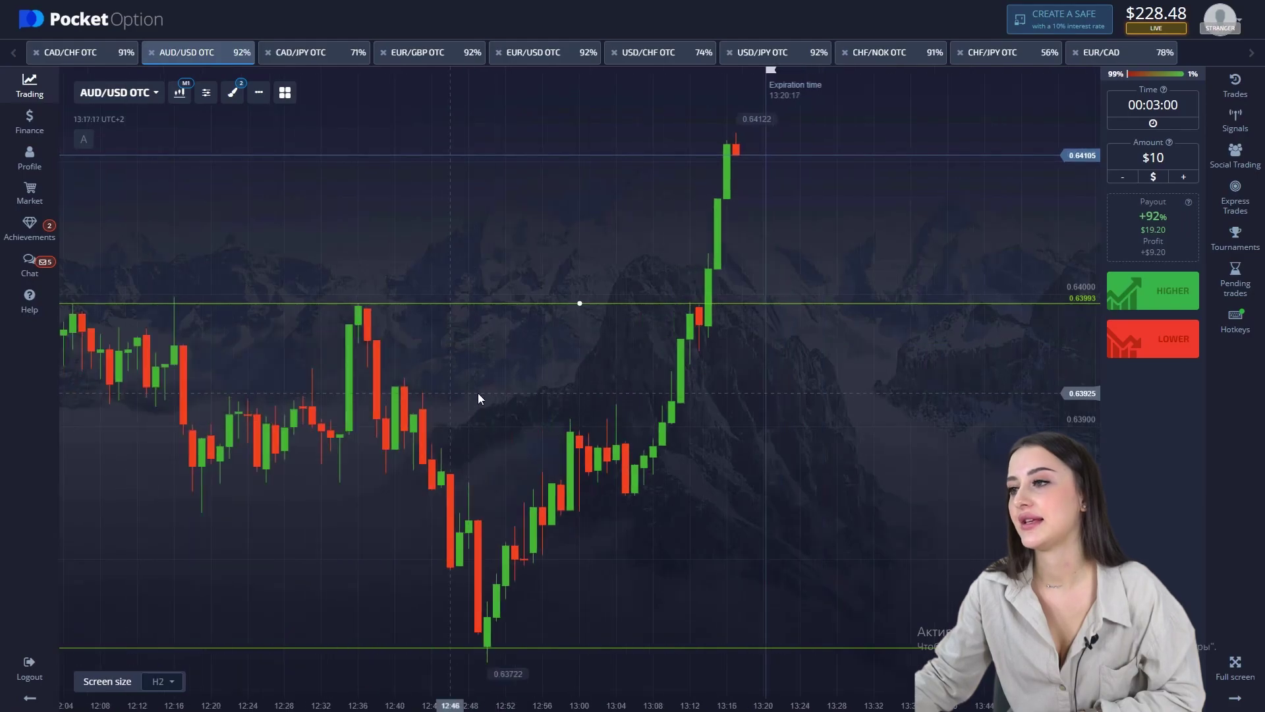
drag(974, 441, 769, 440)
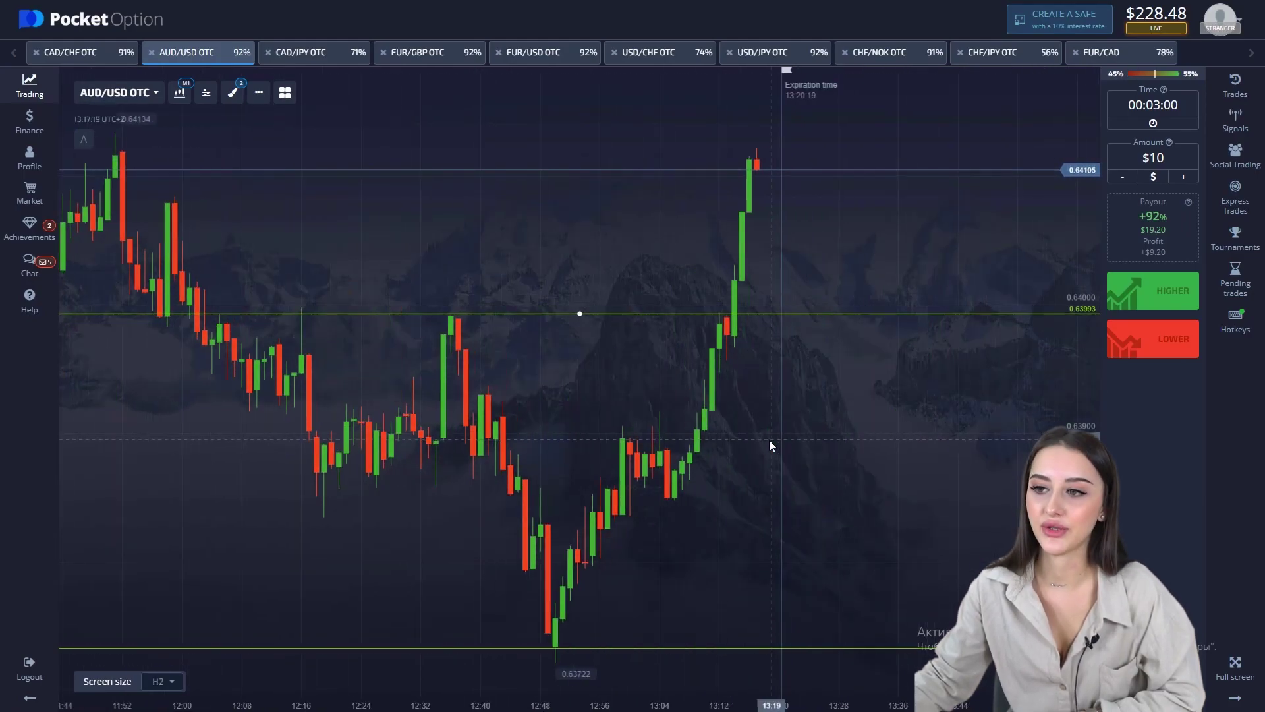
Open the CAD/JPY OTC chart, set its candle time frame to M5 and examine the wider price history.
click(309, 53)
scroll(504, 243, down, 3)
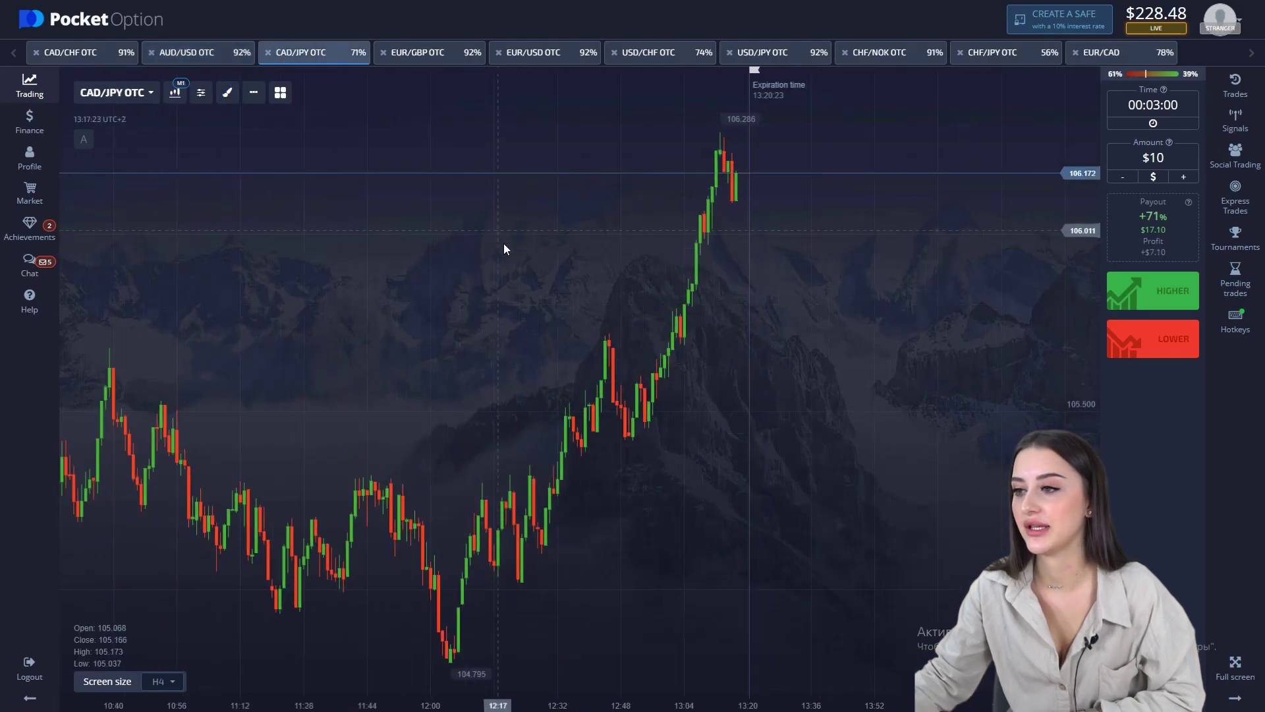
click(175, 93)
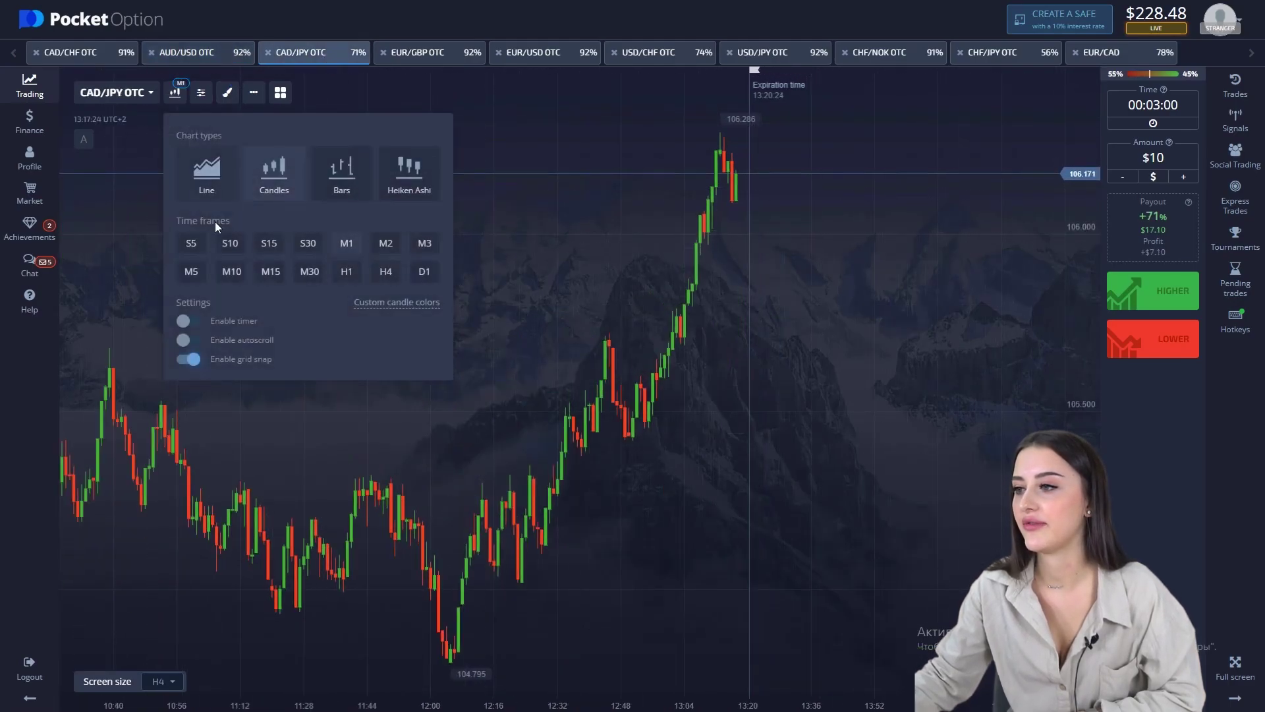
click(191, 272)
scroll(713, 391, down, 4)
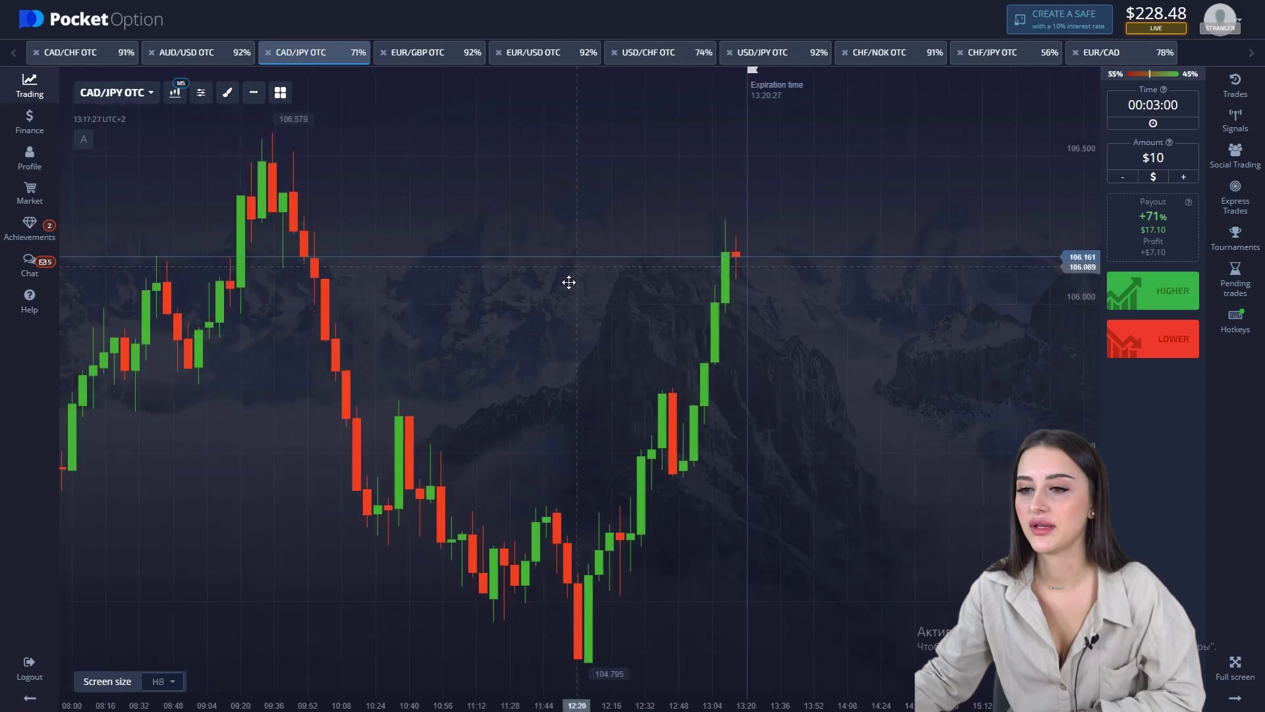
scroll(571, 365, down, 2)
scroll(659, 364, down, 2)
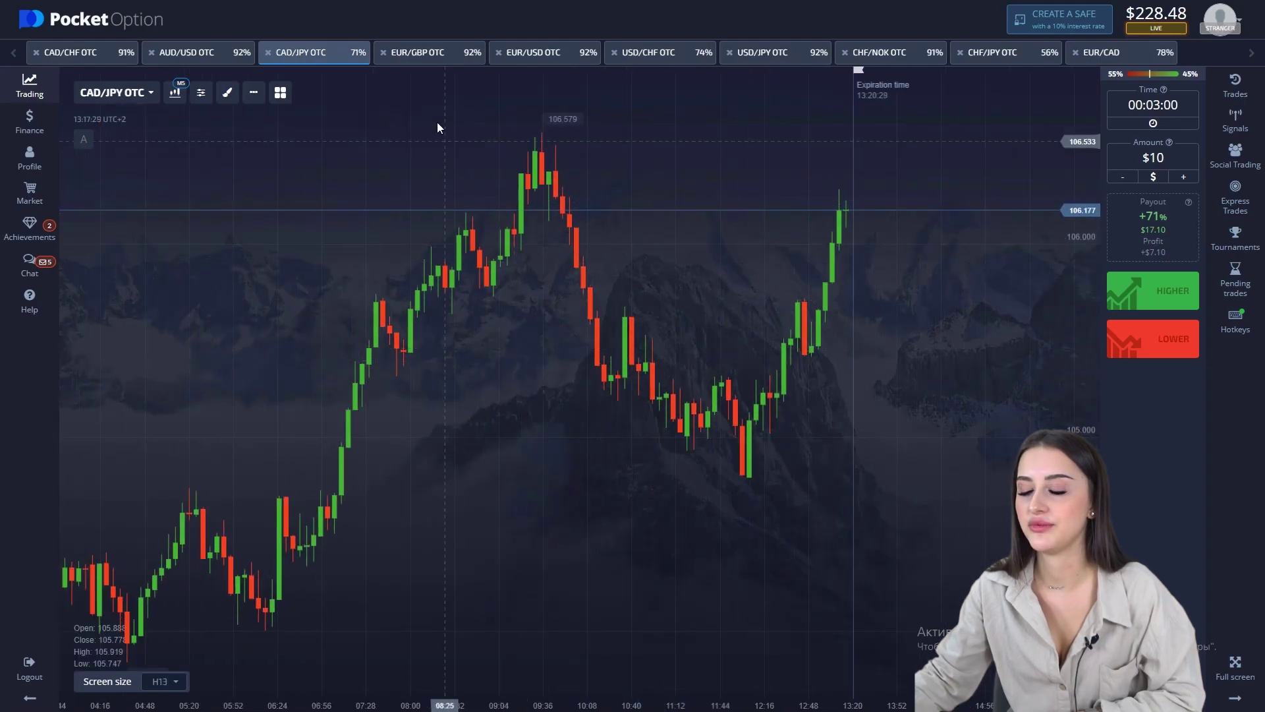
Switch to the EUR/GBP OTC chart and examine its trend in both the wide history and the newest candles.
click(425, 61)
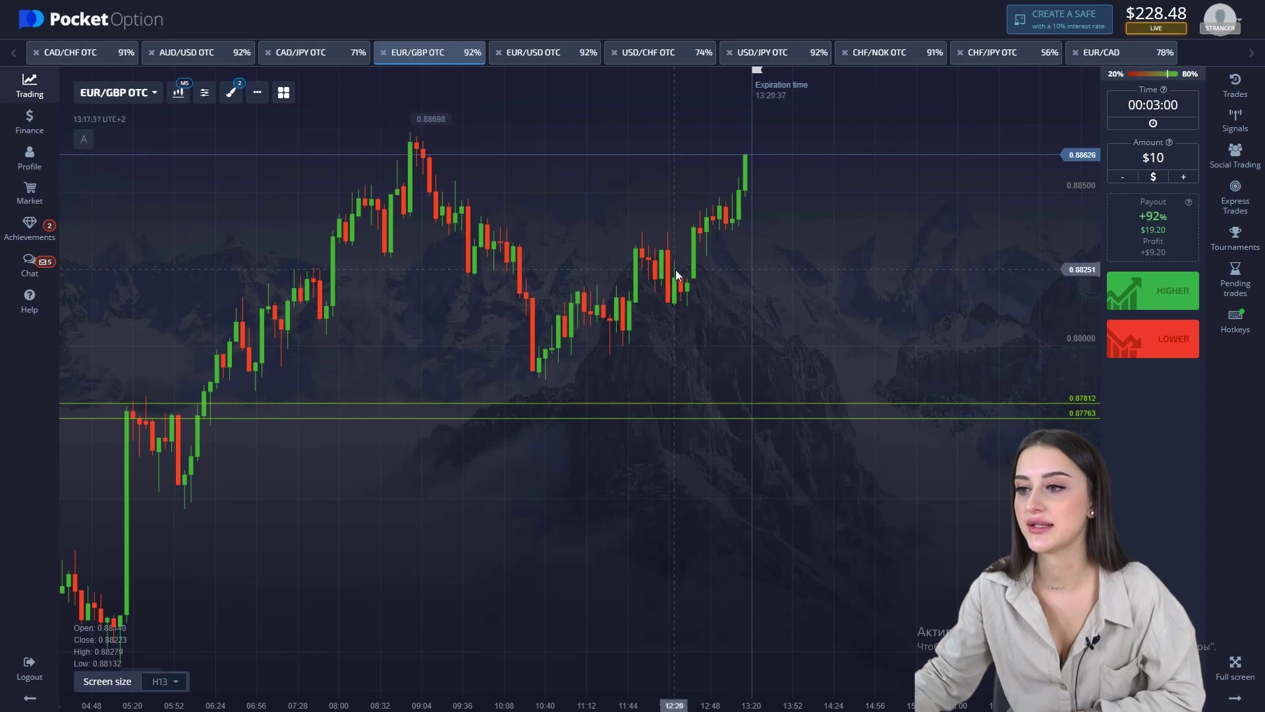
scroll(754, 283, up, 3)
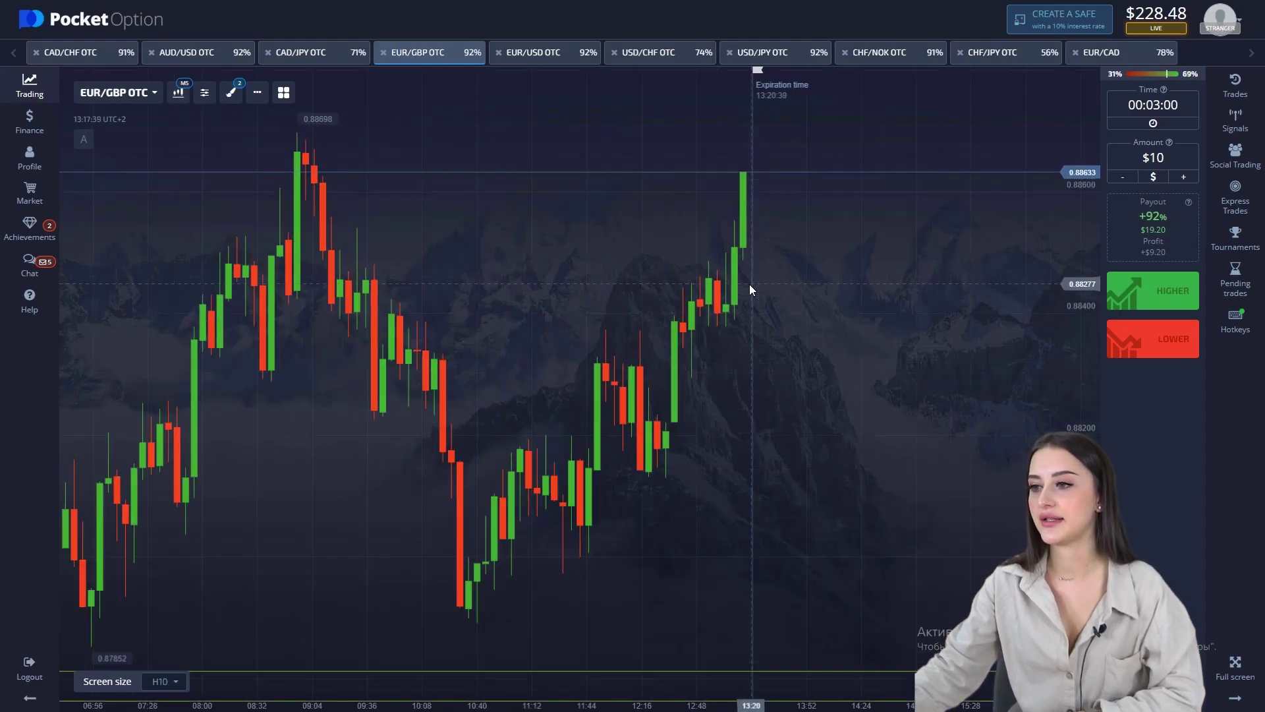
scroll(749, 284, down, 2)
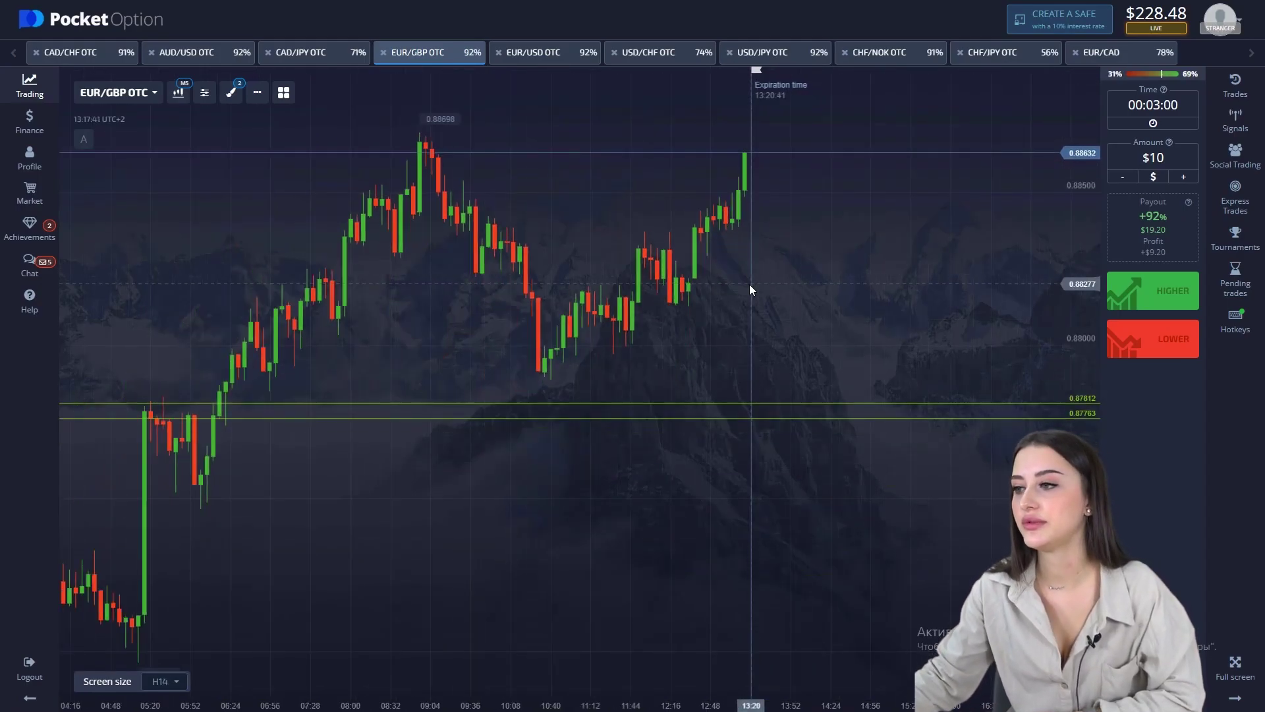
scroll(718, 275, up, 2)
scroll(663, 305, down, 3)
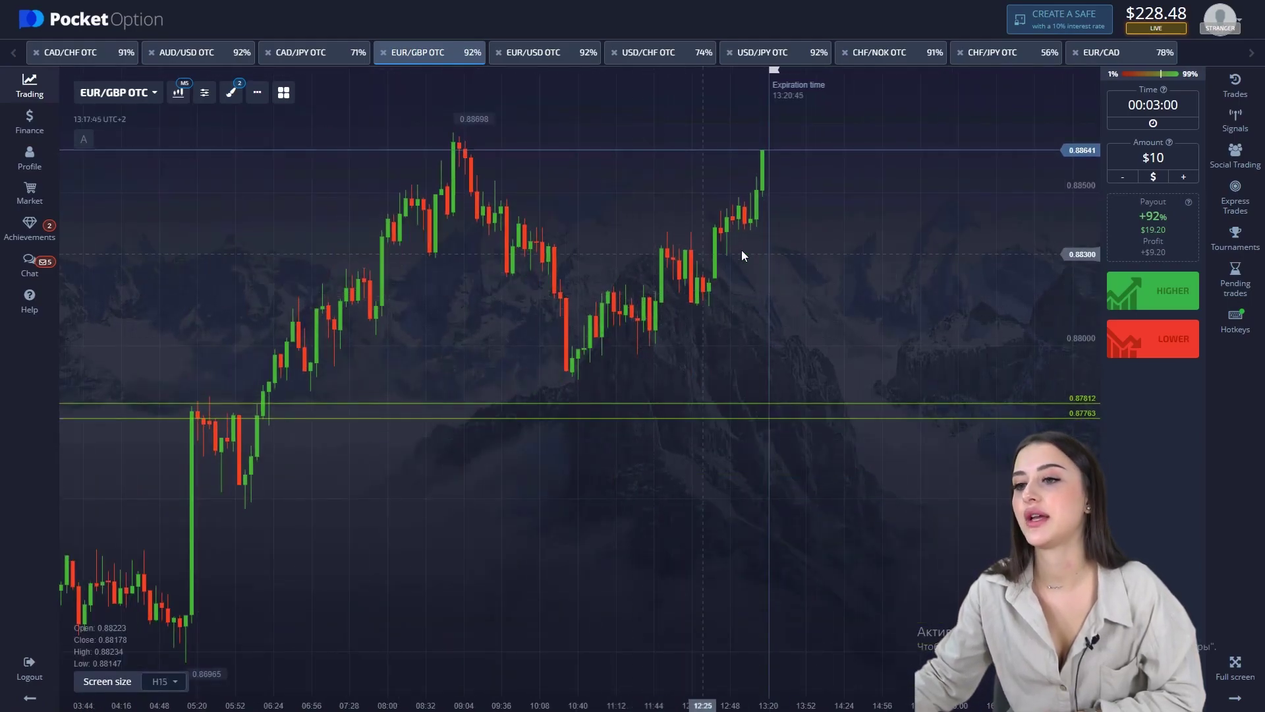
scroll(735, 273, up, 5)
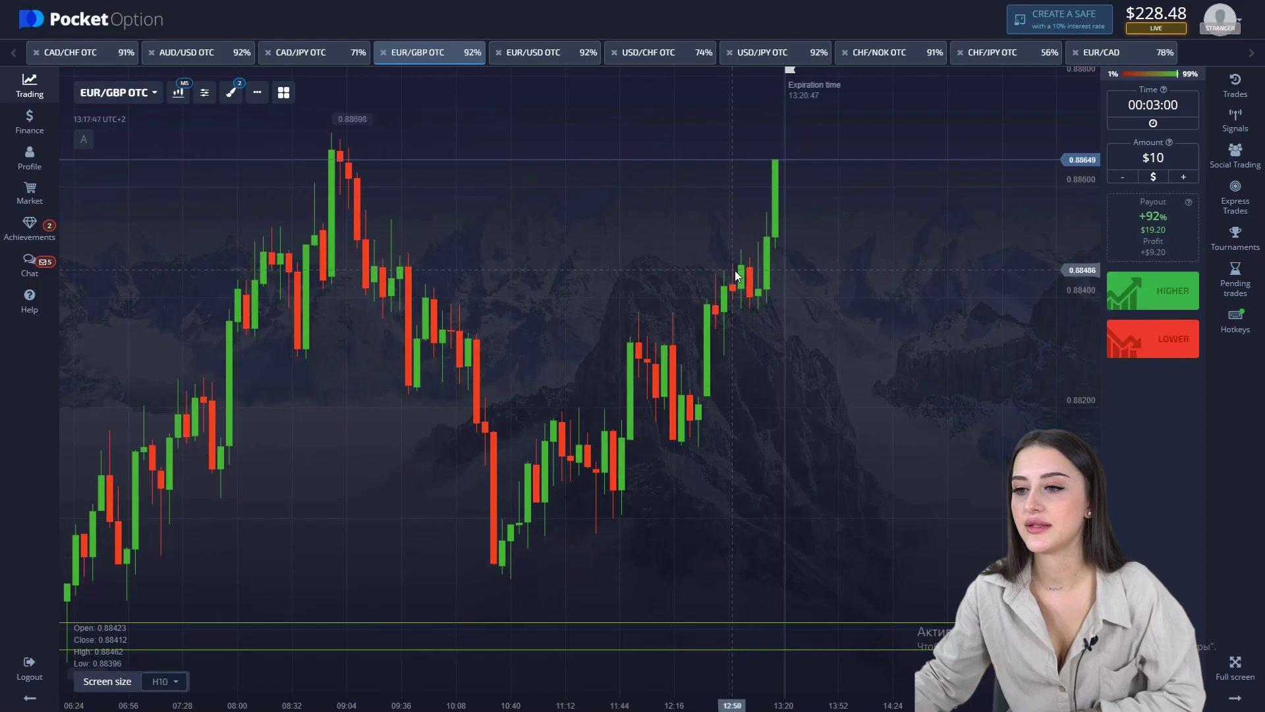
scroll(749, 362, up, 6)
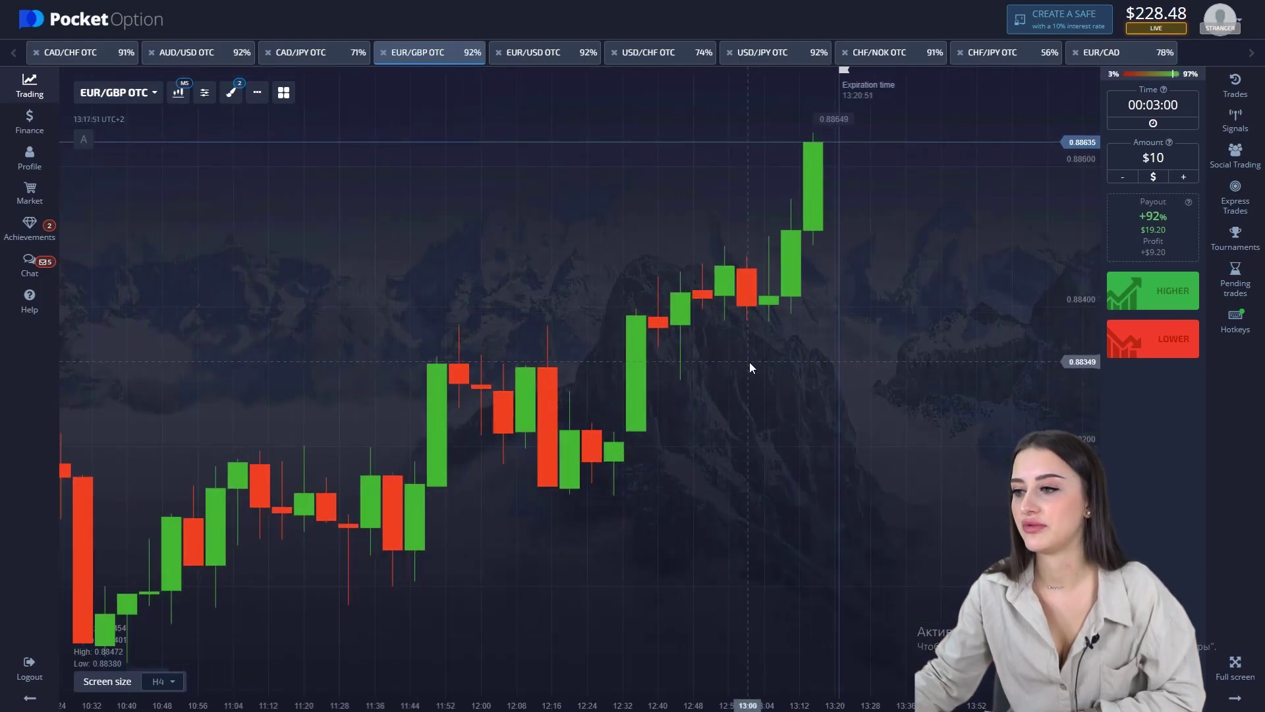
Start a screenshot of the EUR/GBP chart area and draw two rising red arrows, one along the lows and one along the highs.
key(Print)
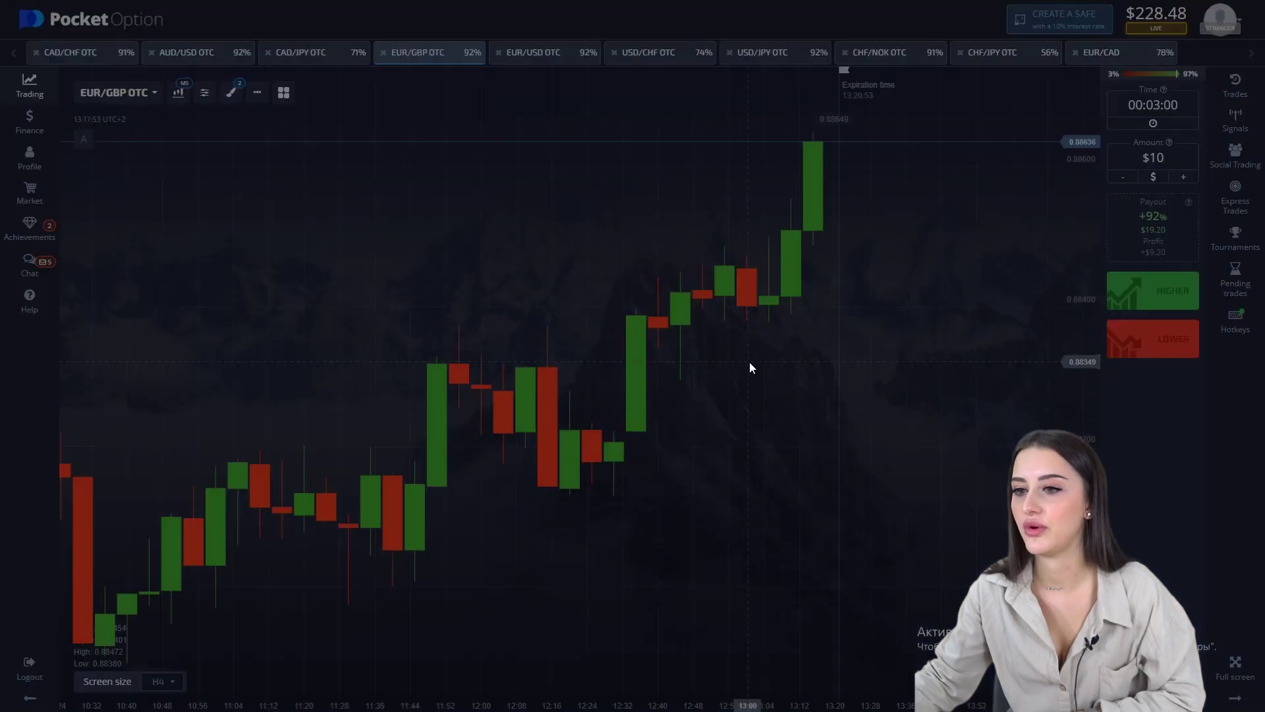
drag(94, 336, 1136, 710)
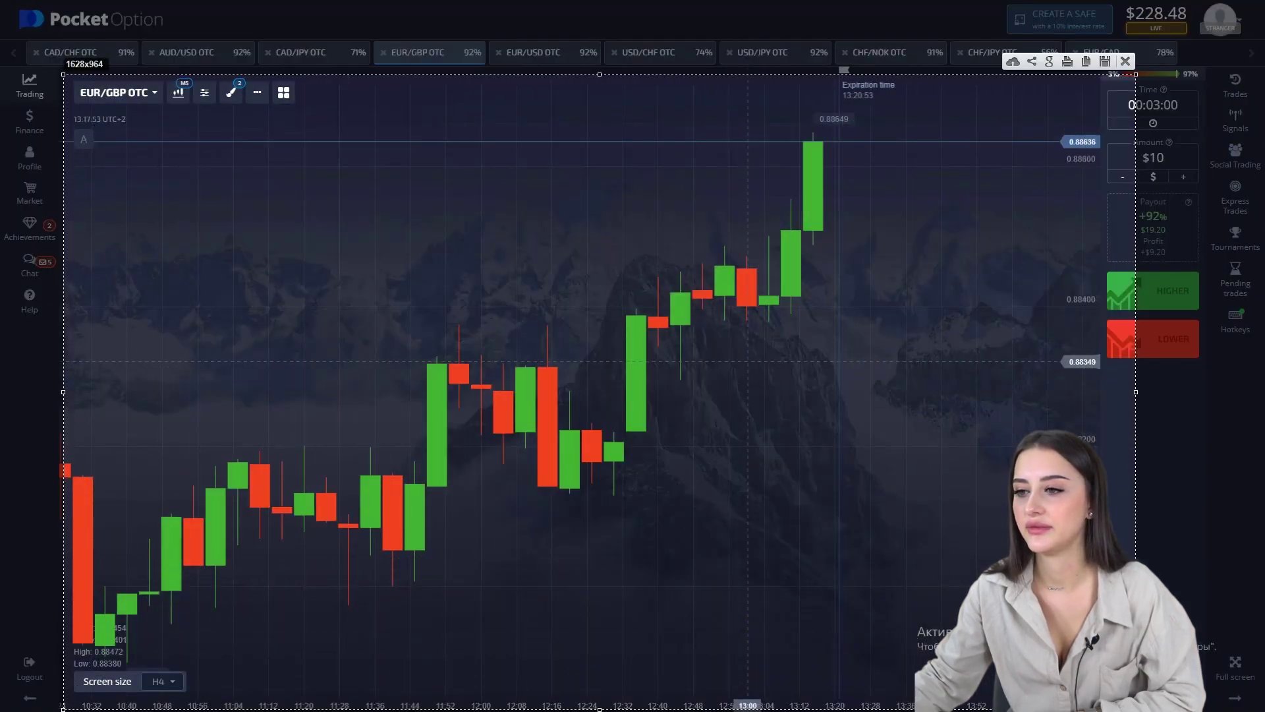
mouse_move(118, 654)
mouse_down()
mouse_move(438, 577)
mouse_move(936, 375)
mouse_move(993, 323)
mouse_up()
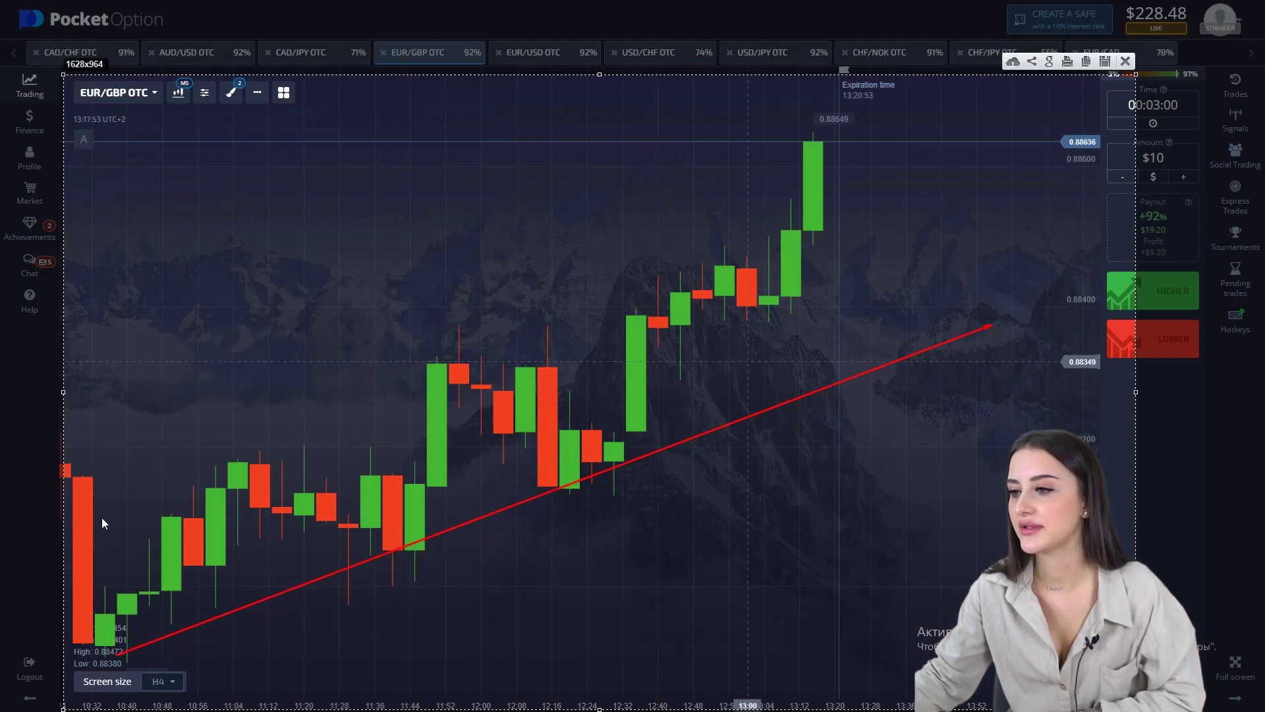
mouse_move(106, 517)
mouse_down()
mouse_move(273, 477)
mouse_move(685, 262)
mouse_move(853, 196)
mouse_up()
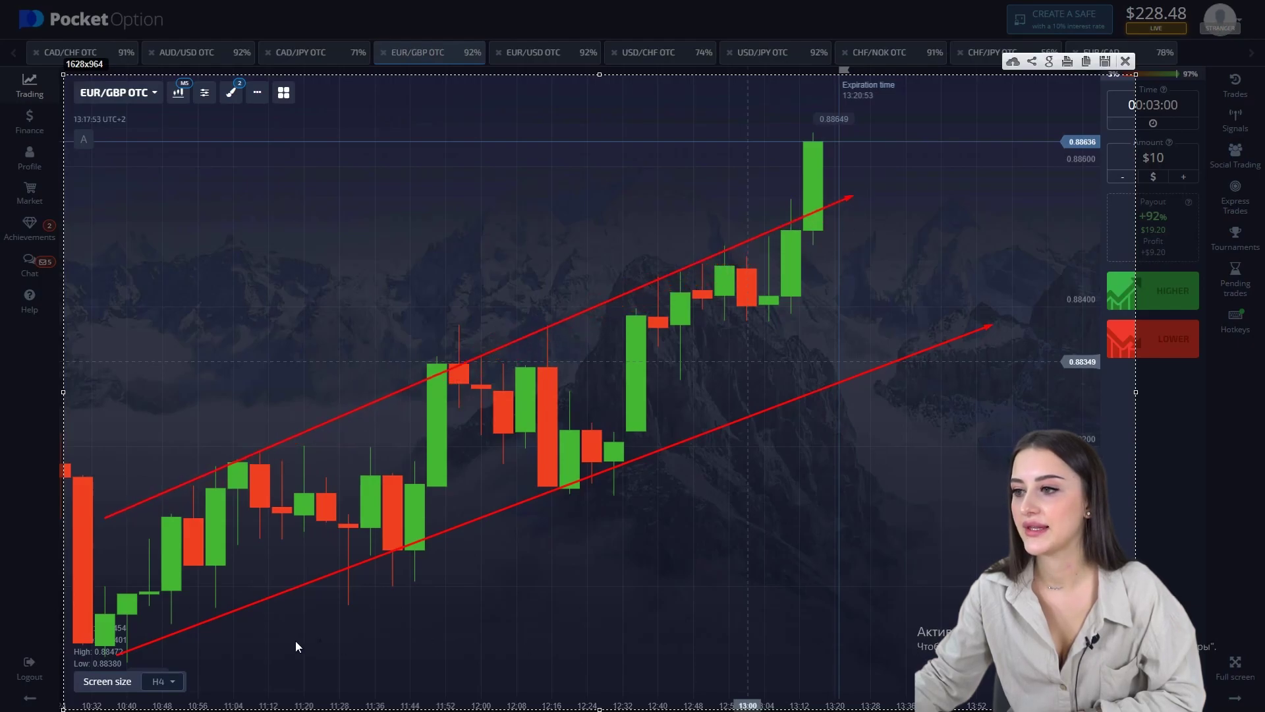
Mark three low points near the lower arrow and two high points on the upper arrow with red rectangles.
drag(332, 553, 435, 594)
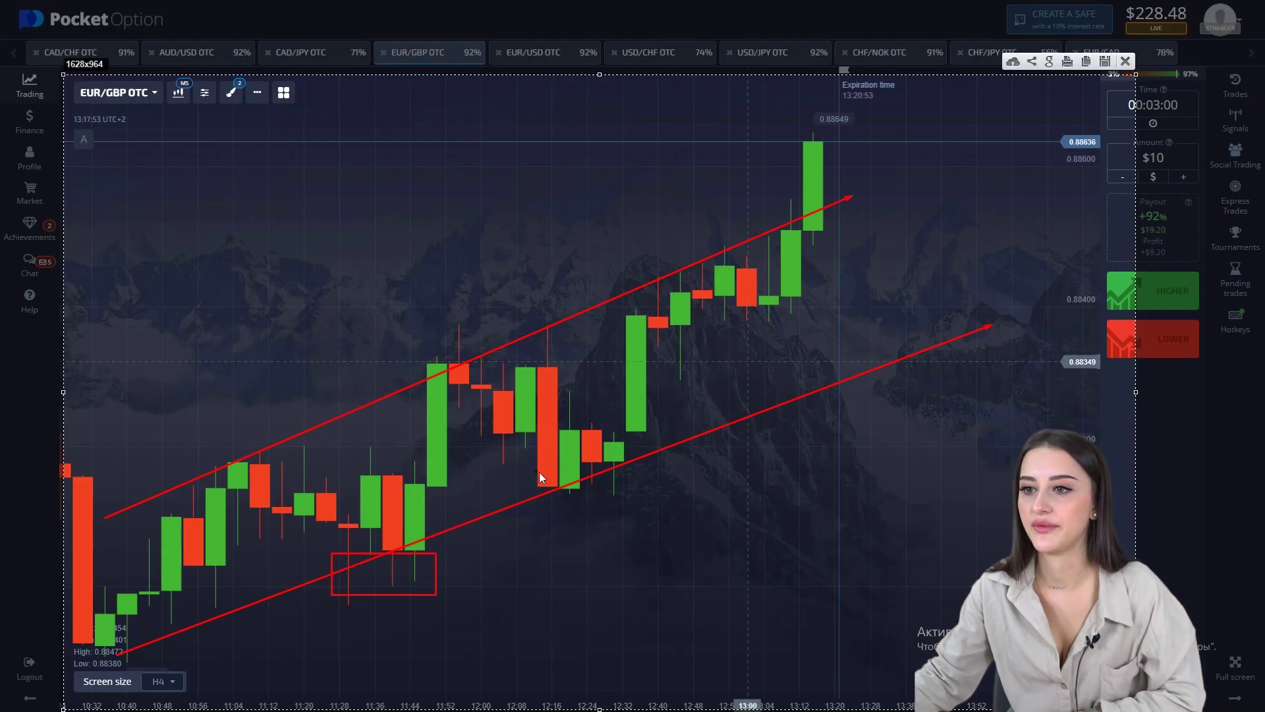
drag(527, 468, 551, 489)
drag(632, 505, 631, 505)
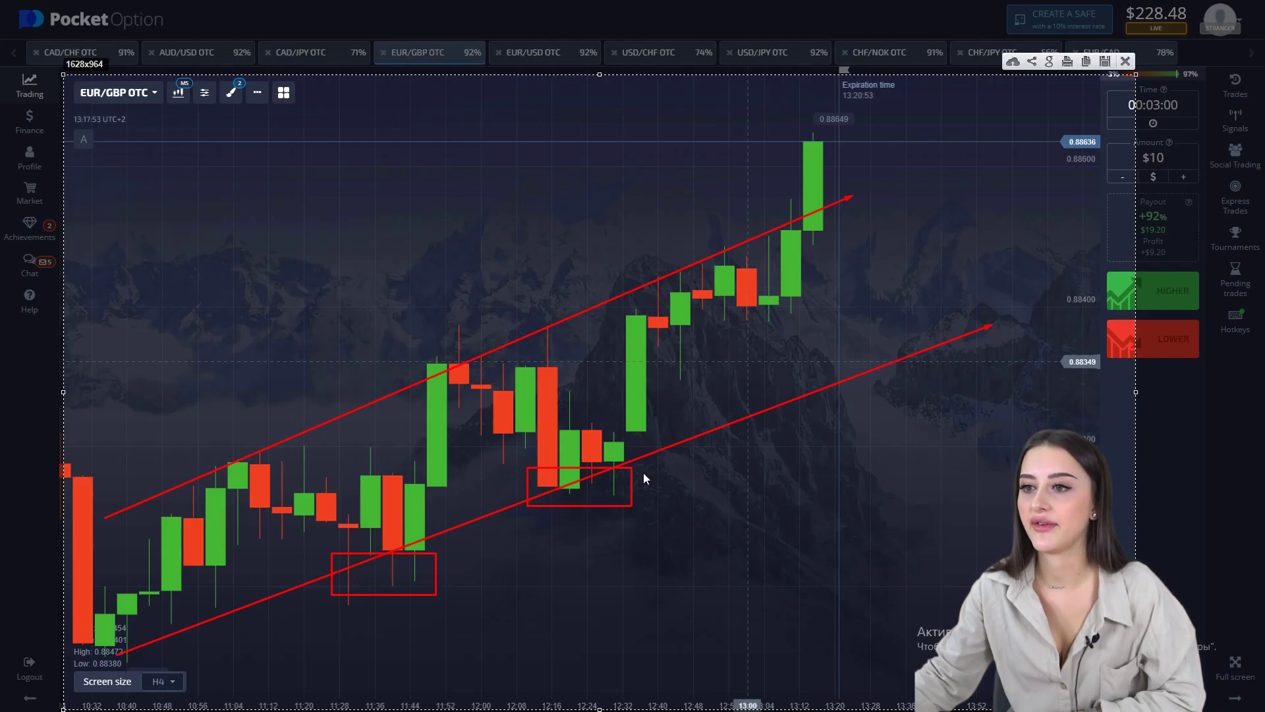
drag(741, 315, 819, 336)
drag(226, 459, 275, 475)
drag(409, 344, 480, 390)
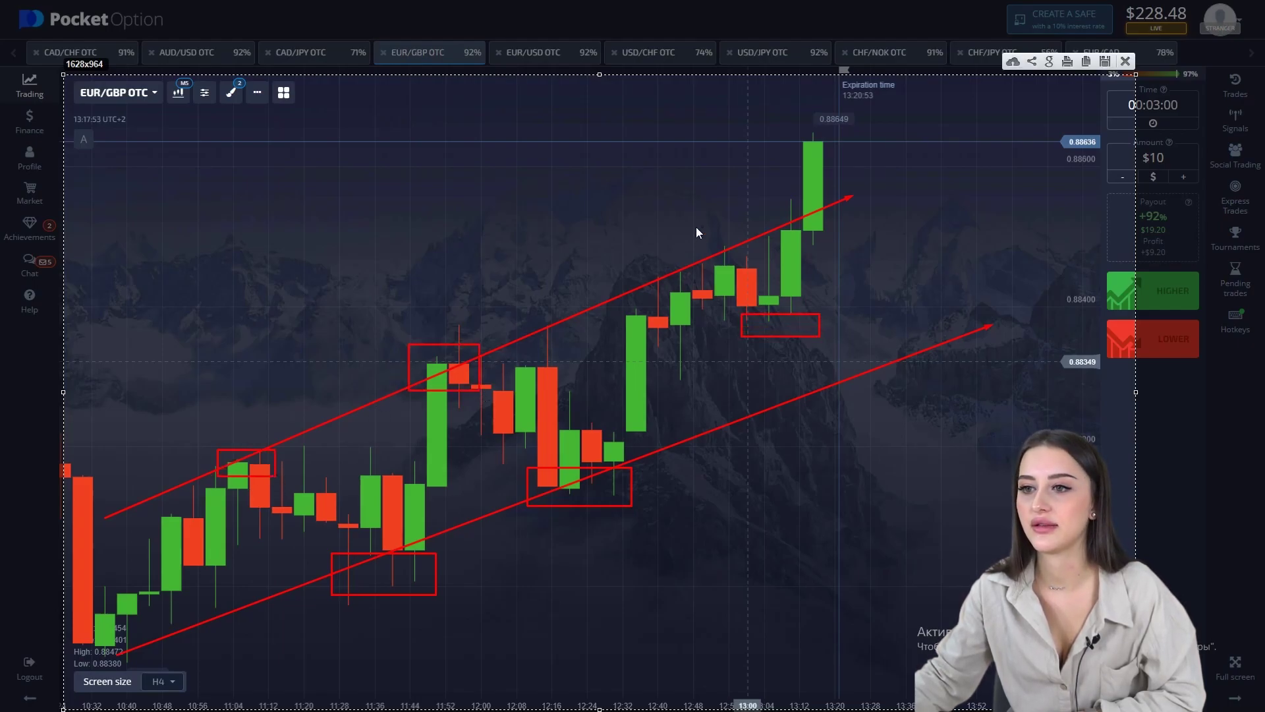
Discard the annotated screenshot and move the upper of the two green horizontal lines to the recent highs at 0.88650.
drag(785, 144, 935, 232)
click(1126, 62)
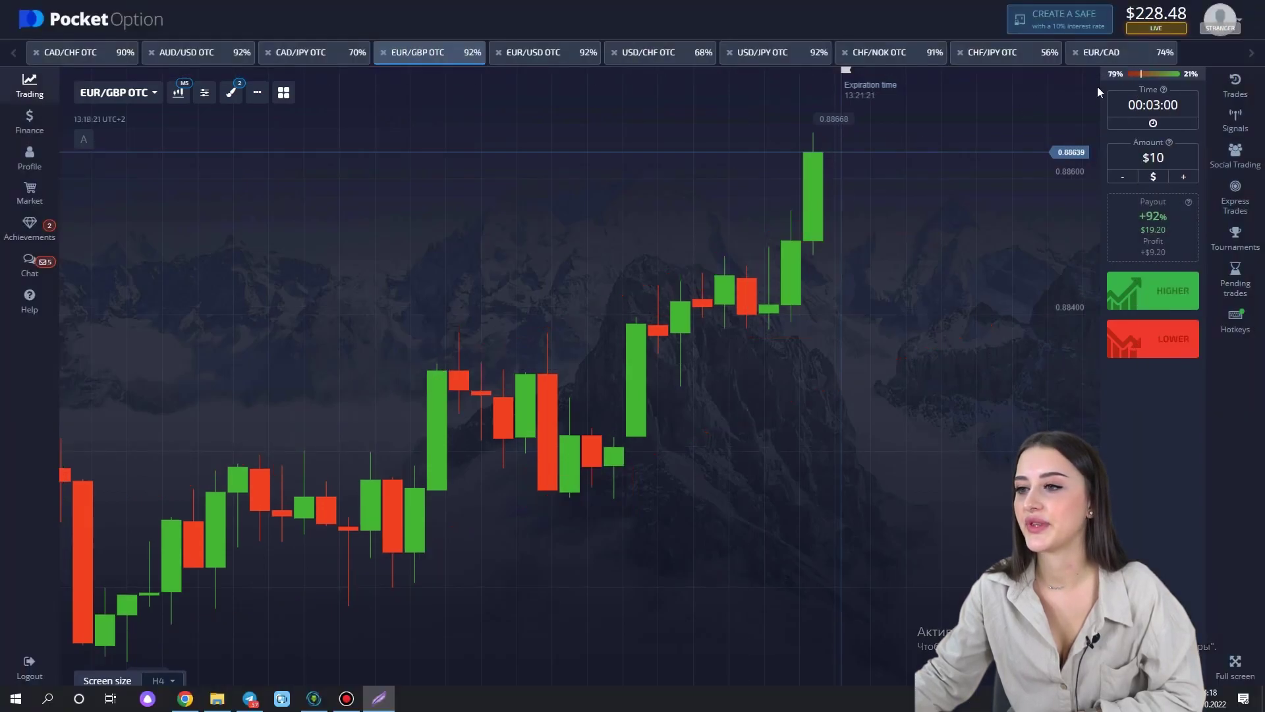
scroll(536, 250, down, 3)
scroll(528, 248, down, 1)
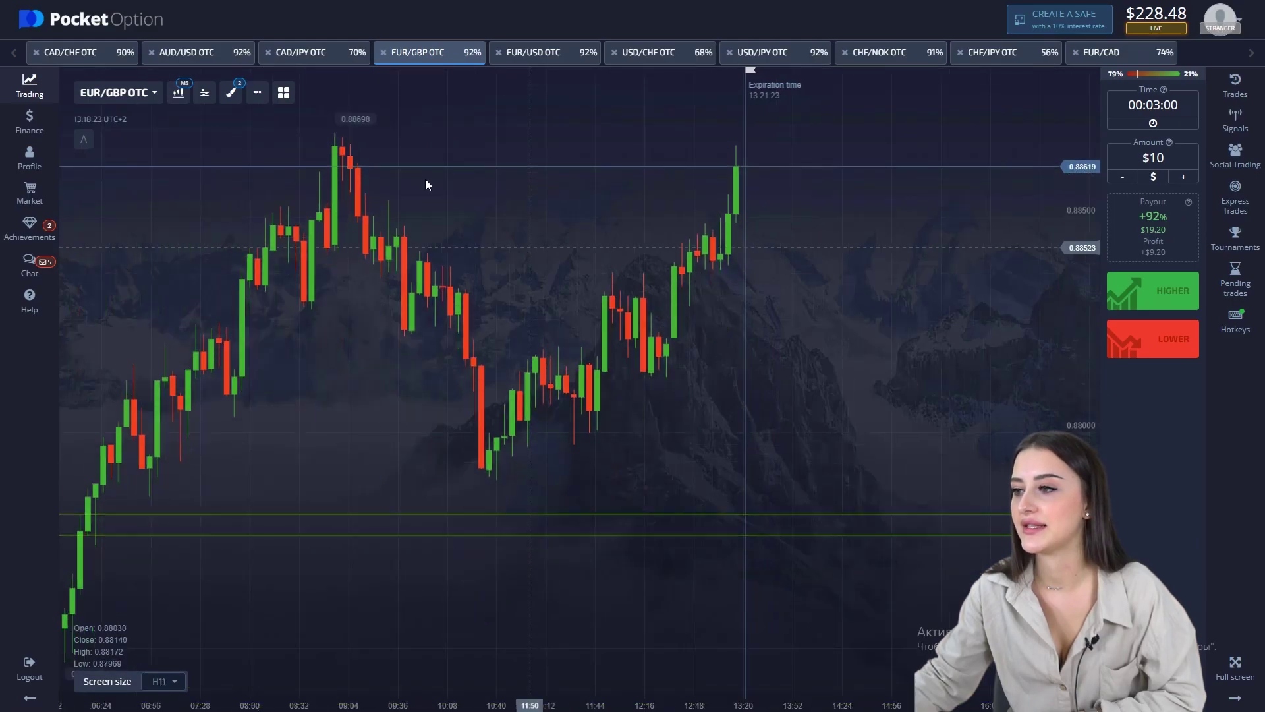
drag(590, 514, 601, 153)
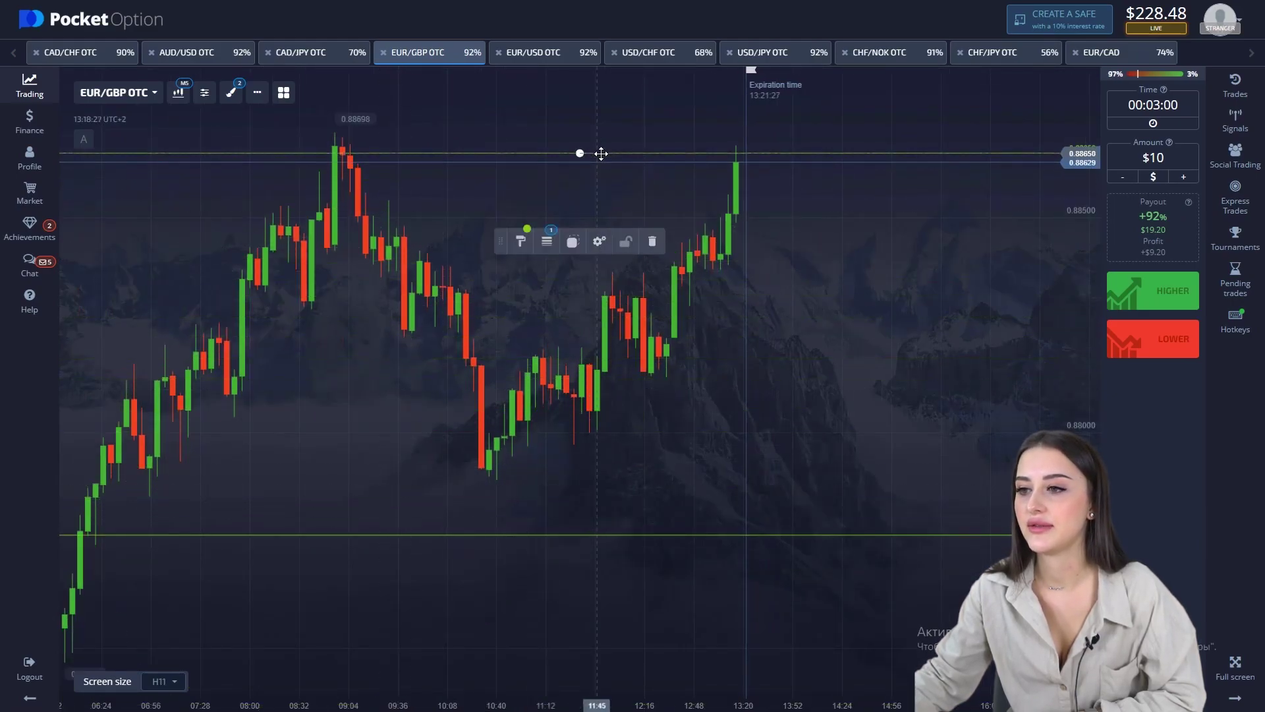
Set the EUR/GBP OTC candle time frame to M1 and compare the earlier price history with the raised green line.
click(182, 104)
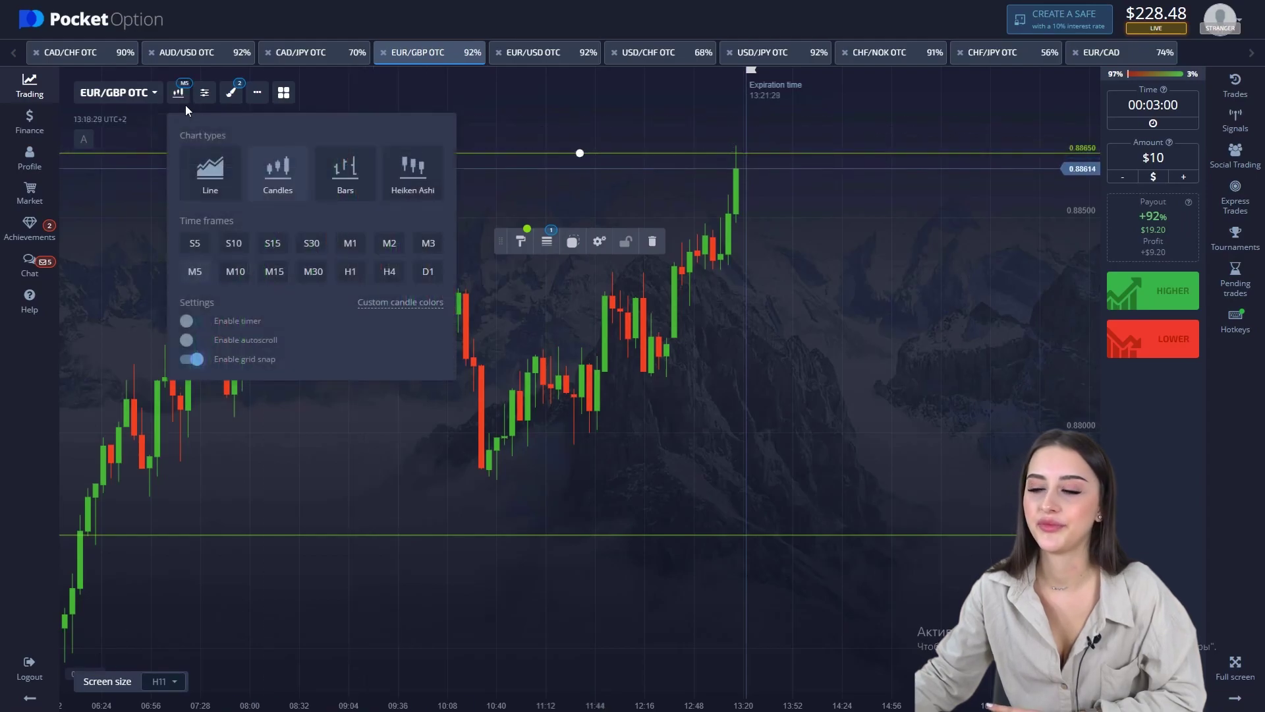
click(350, 244)
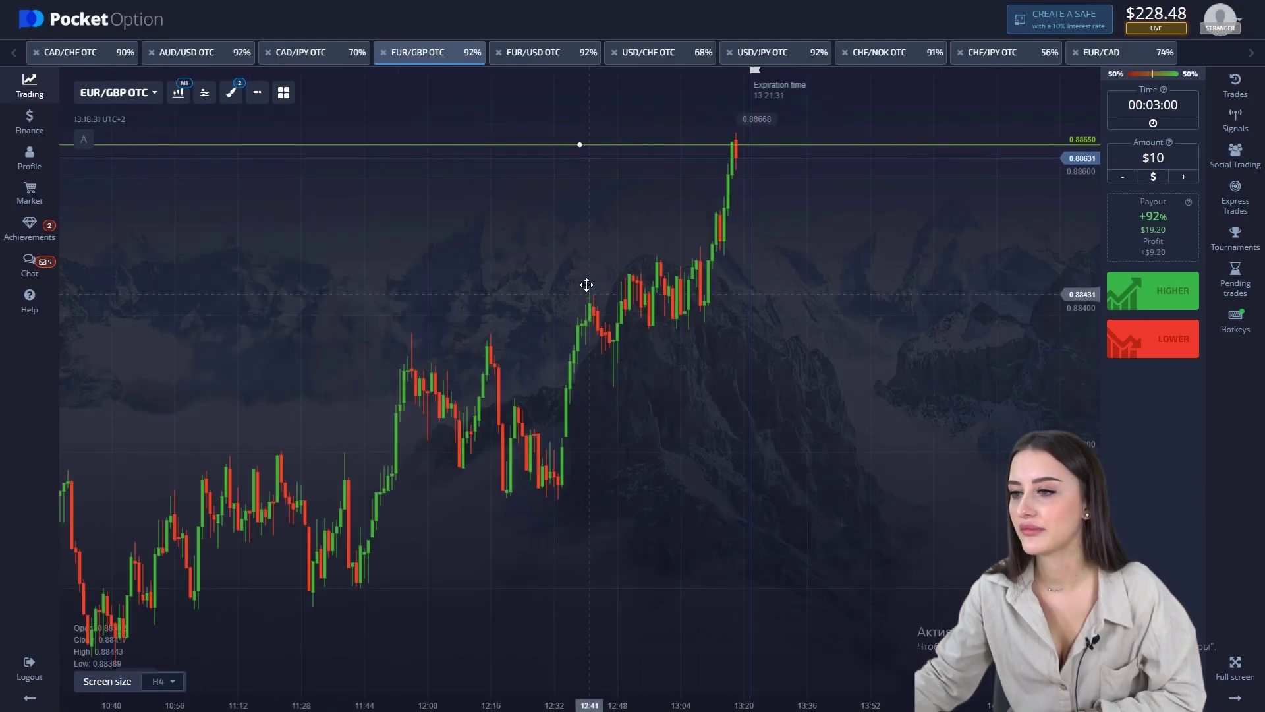
drag(515, 272, 819, 279)
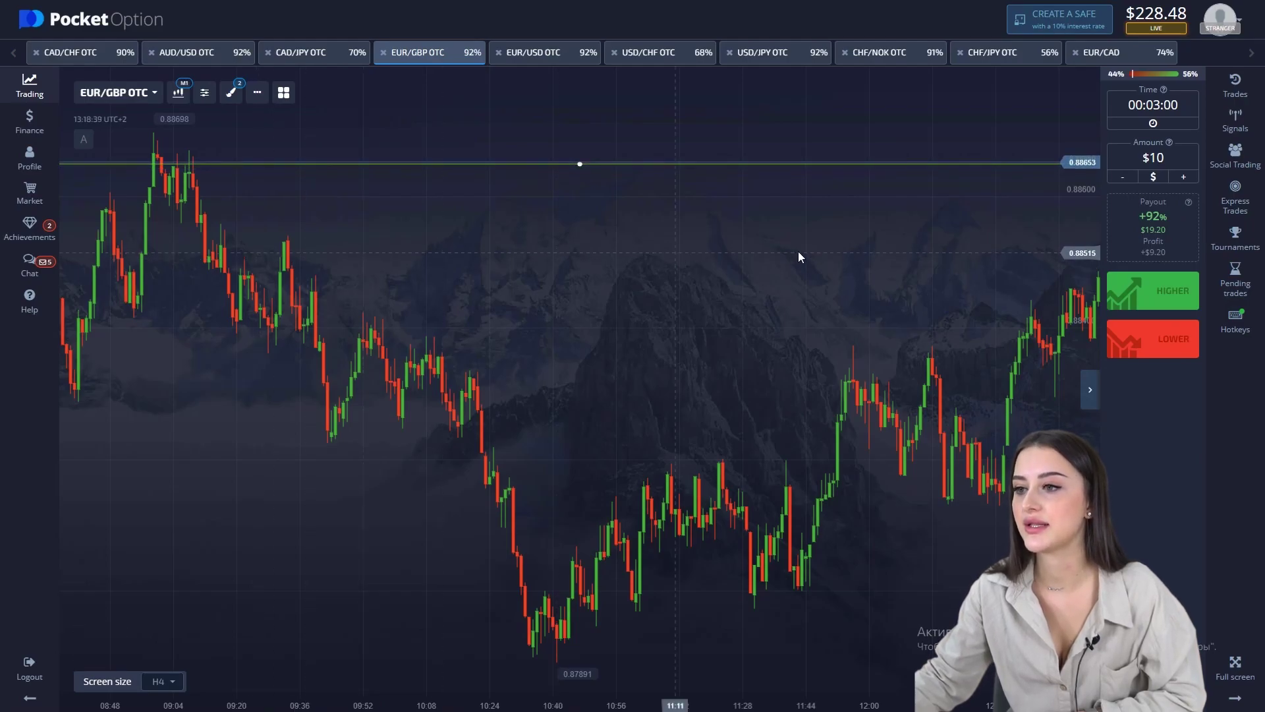
drag(880, 252, 237, 257)
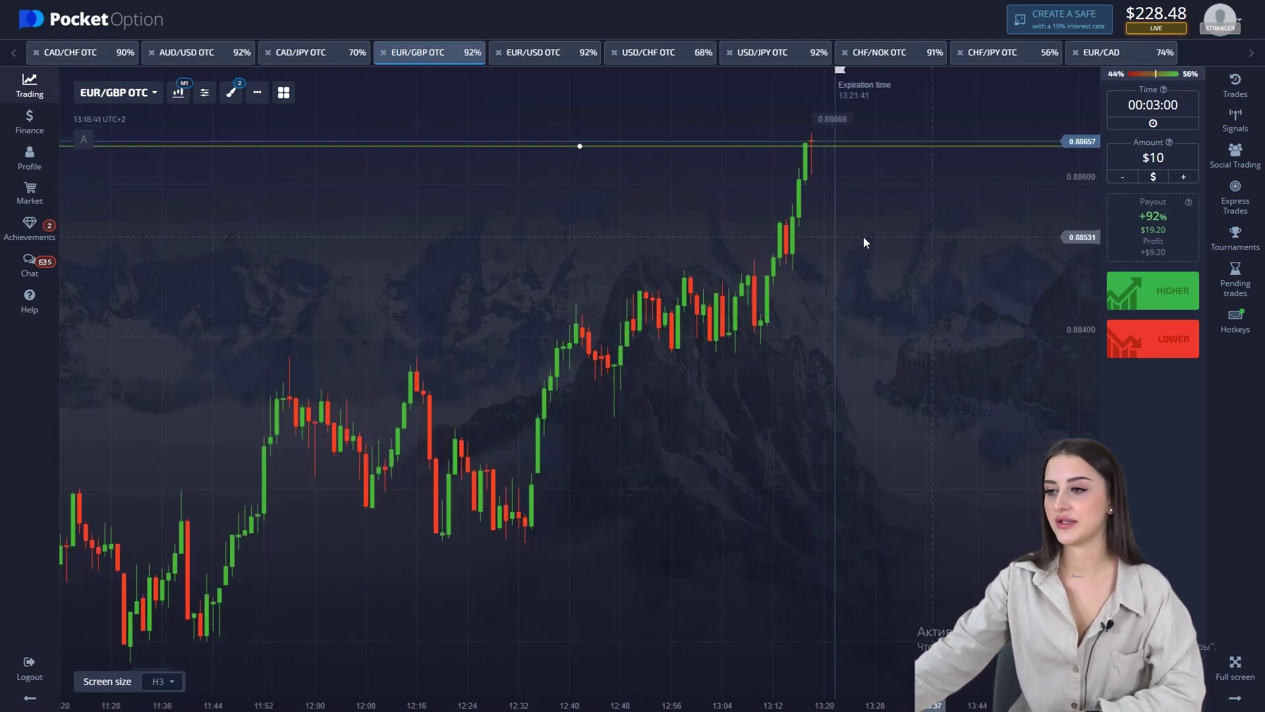
Examine the newest candles at the green line and place a $10 Higher trade on EUR/GBP OTC with a three-minute duration.
scroll(715, 252, up, 2)
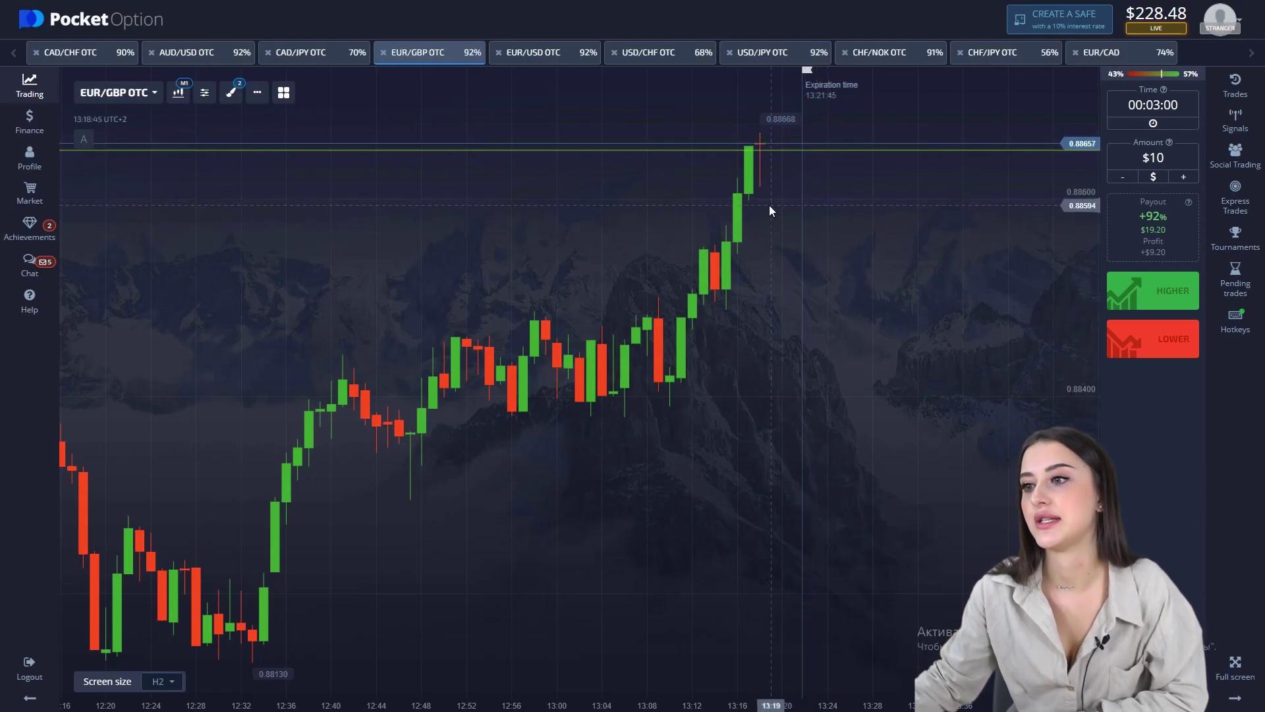
scroll(767, 203, up, 1)
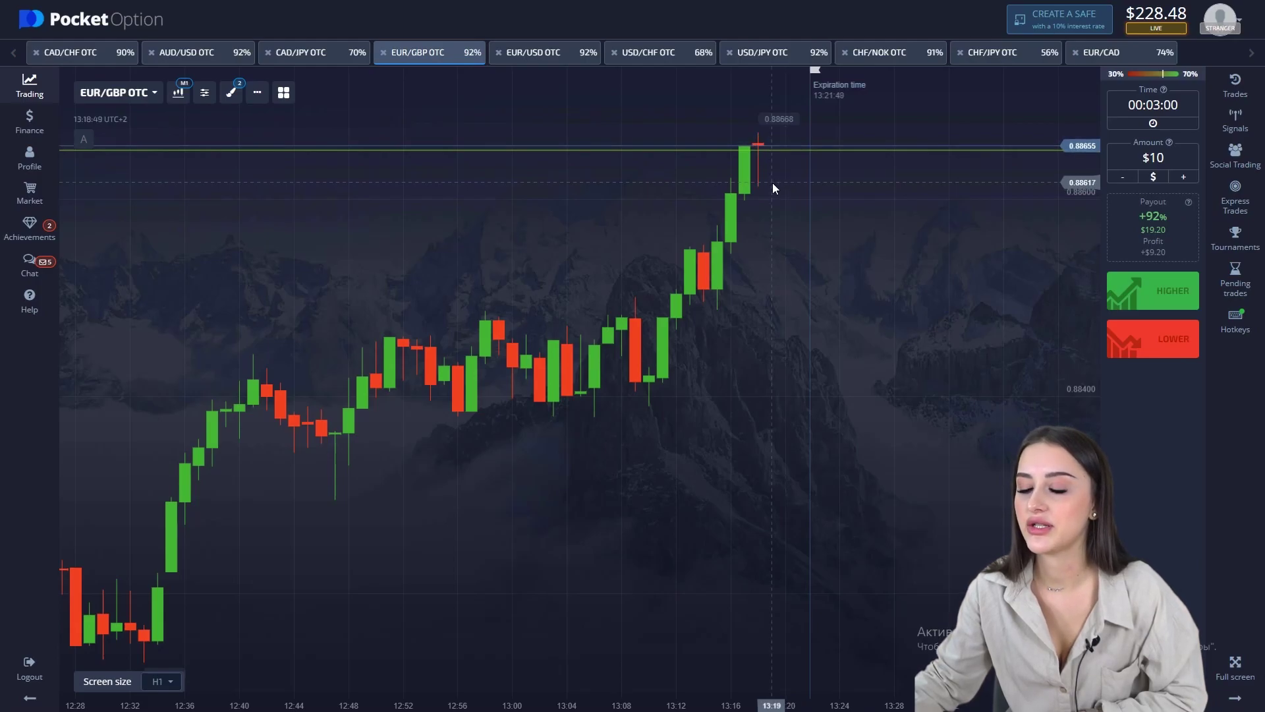
scroll(772, 183, up, 1)
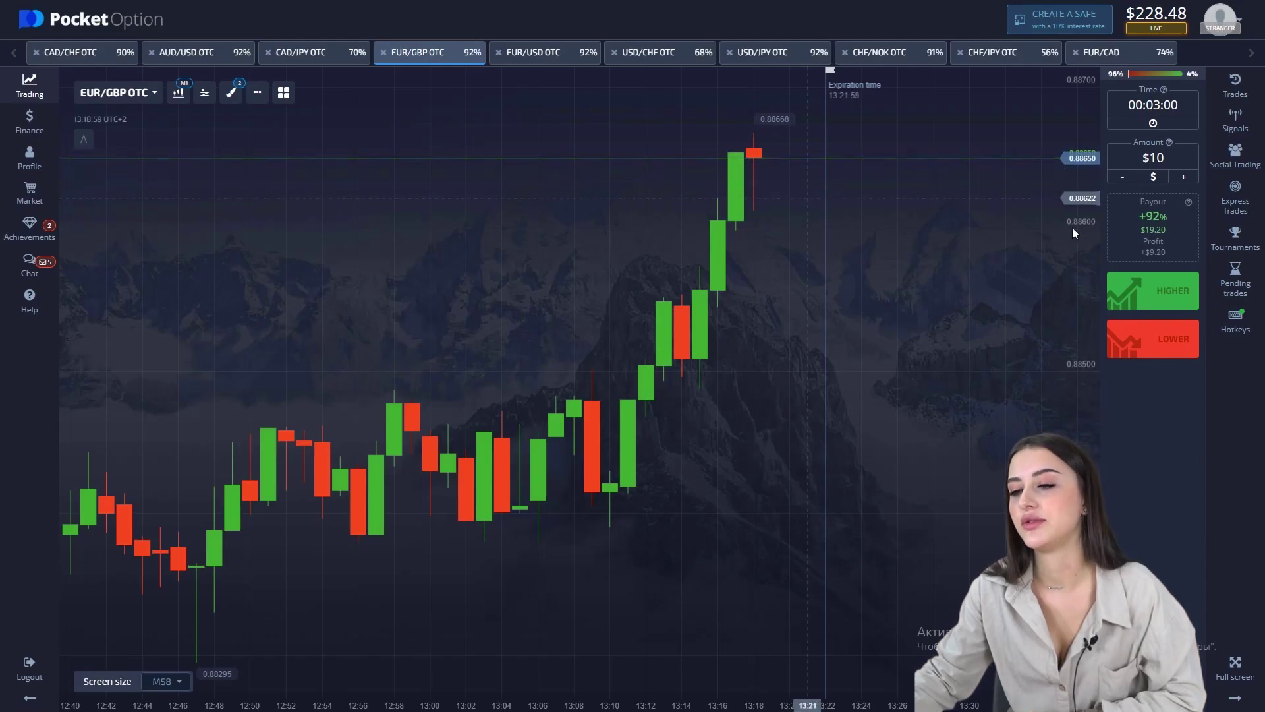
click(1175, 292)
Capture the chart area around the newest candles, draw a red arrow rising along their lows, and copy the screenshot.
scroll(969, 231, up, 3)
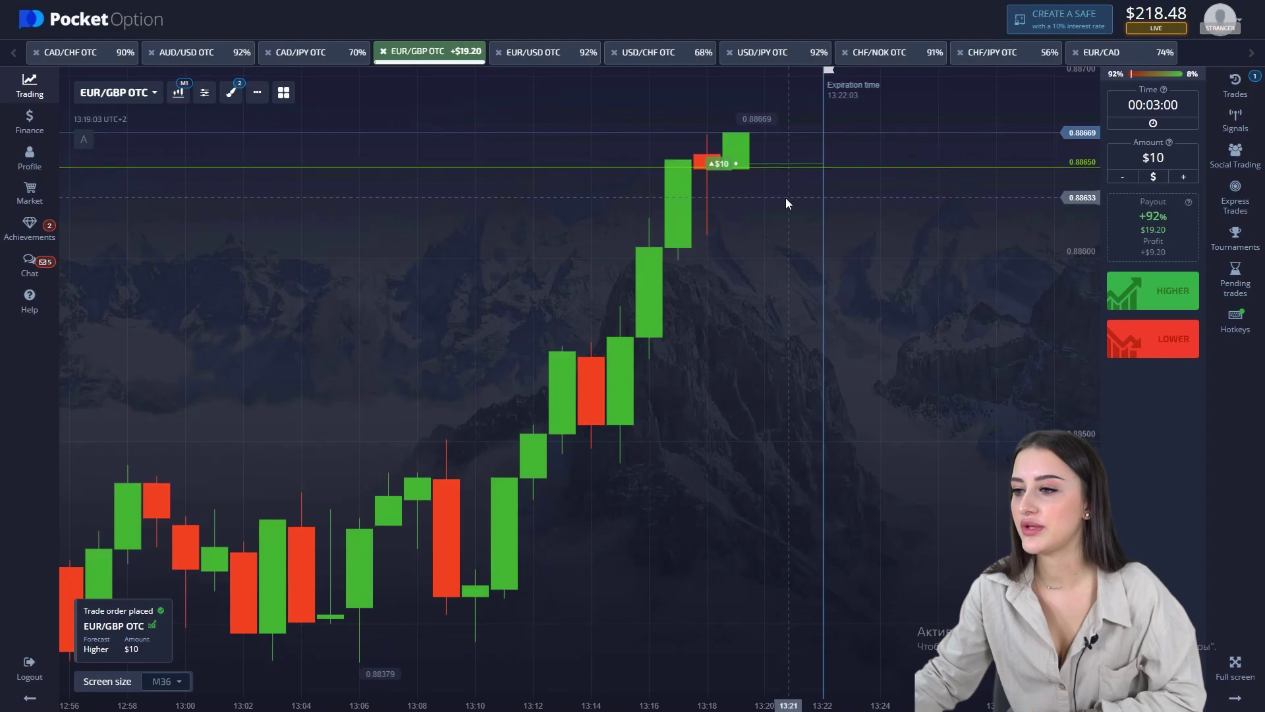
scroll(784, 198, down, 3)
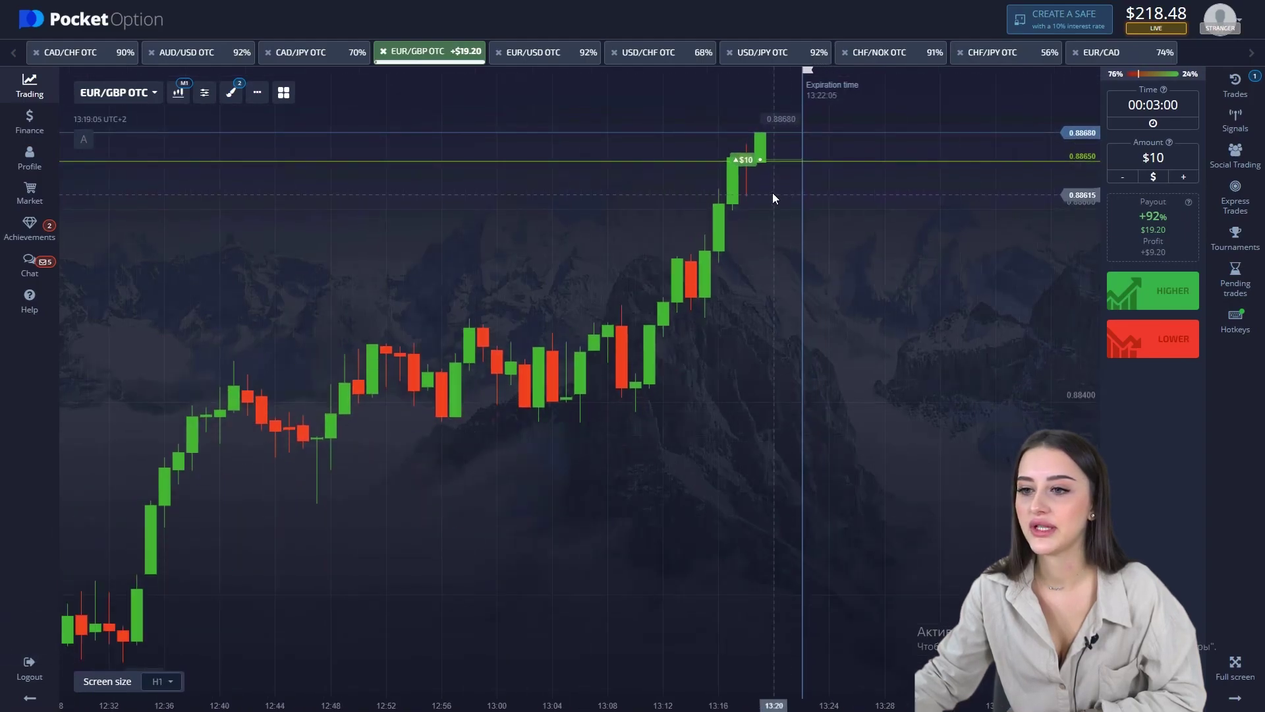
scroll(772, 197, up, 5)
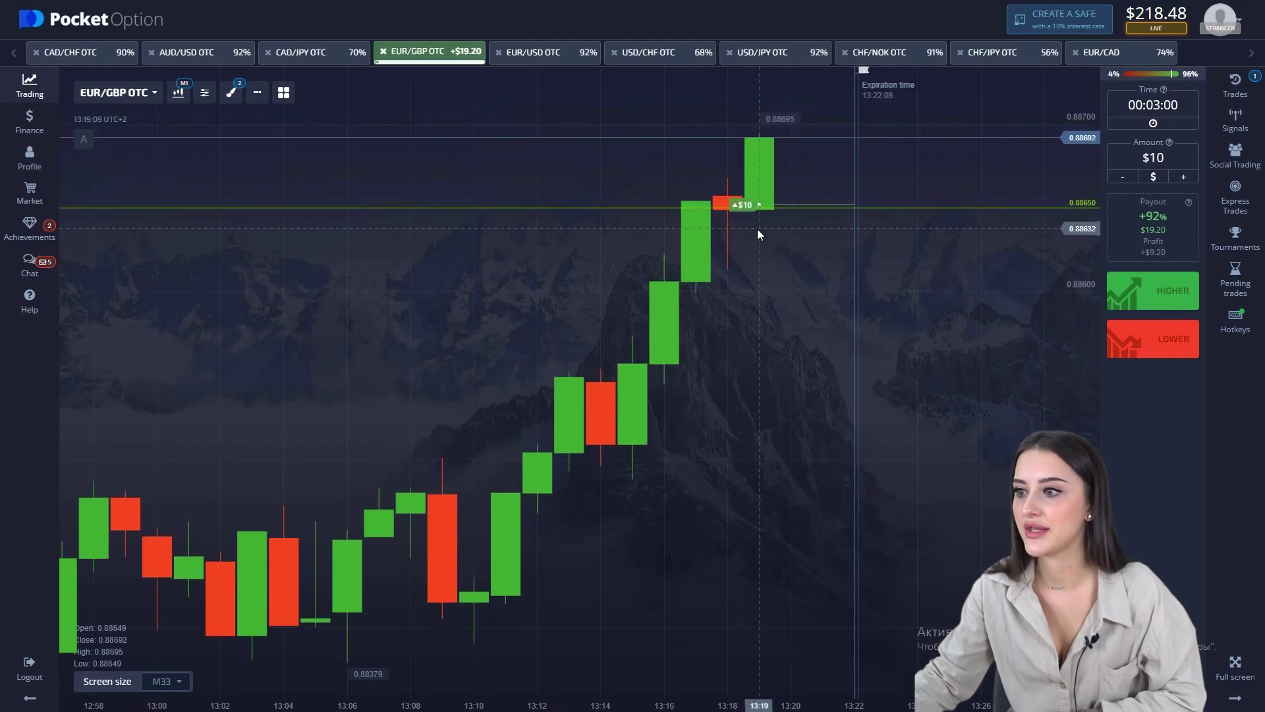
key(Print)
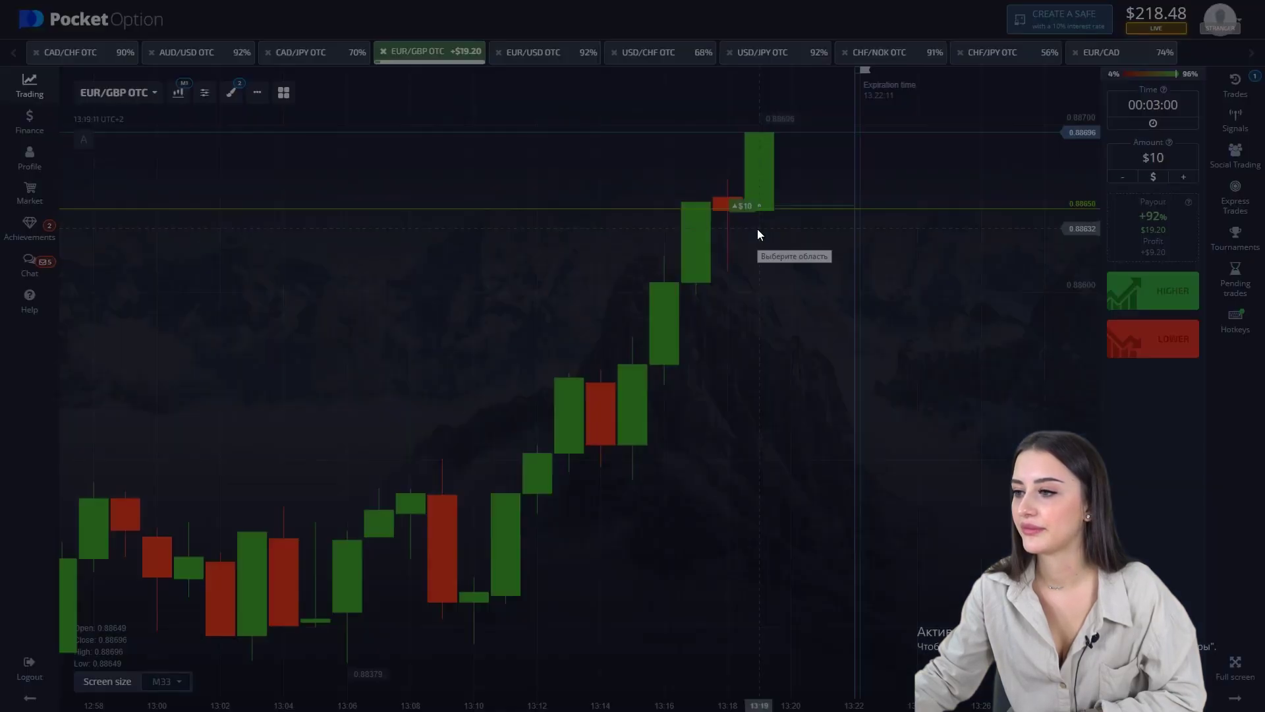
drag(330, 115, 1078, 604)
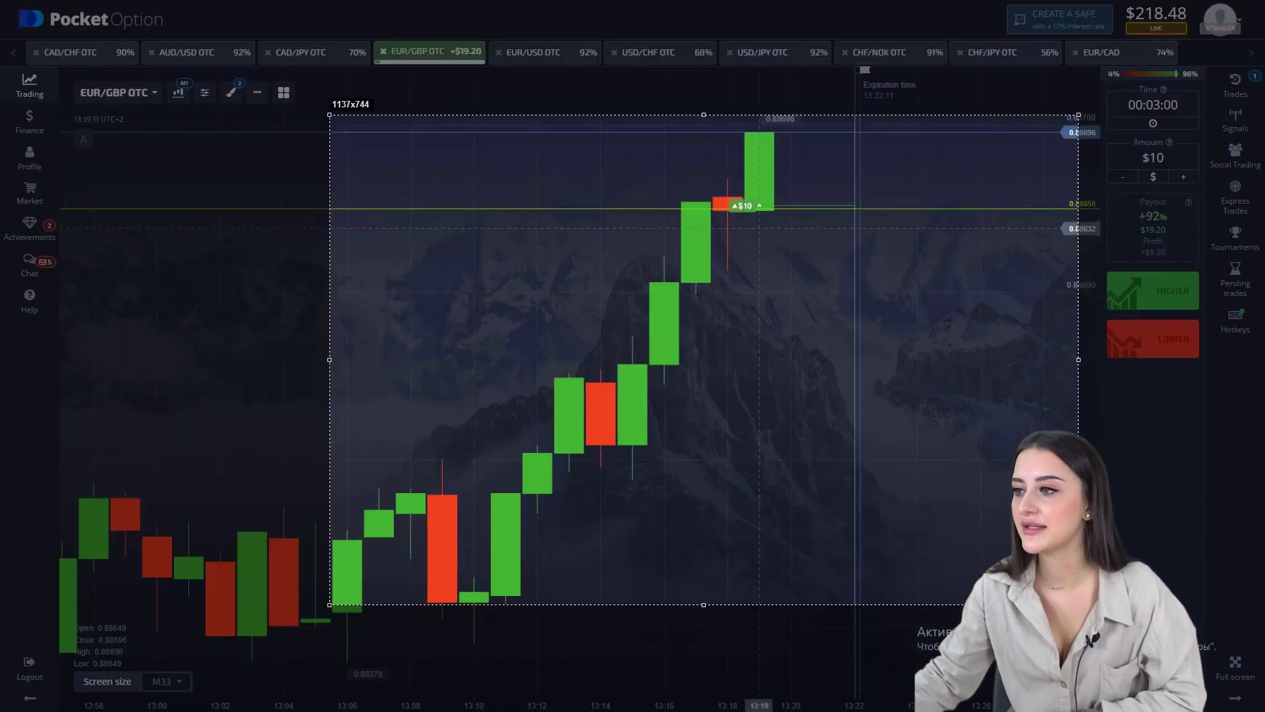
mouse_move(526, 588)
mouse_down()
mouse_move(659, 469)
mouse_move(726, 275)
mouse_up()
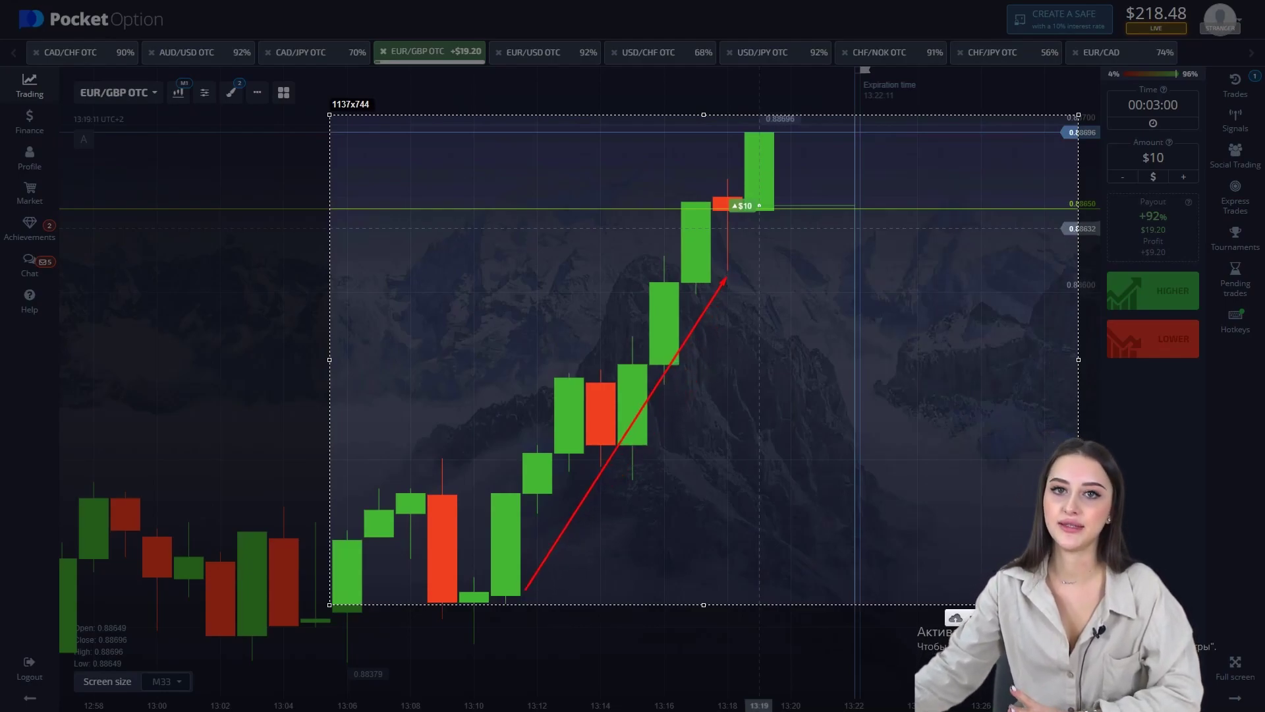
key(ctrl+c)
Examine the EUR/GBP OTC price history and newest M1 candles around the open trade and the 0.88650 line.
scroll(752, 371, down, 3)
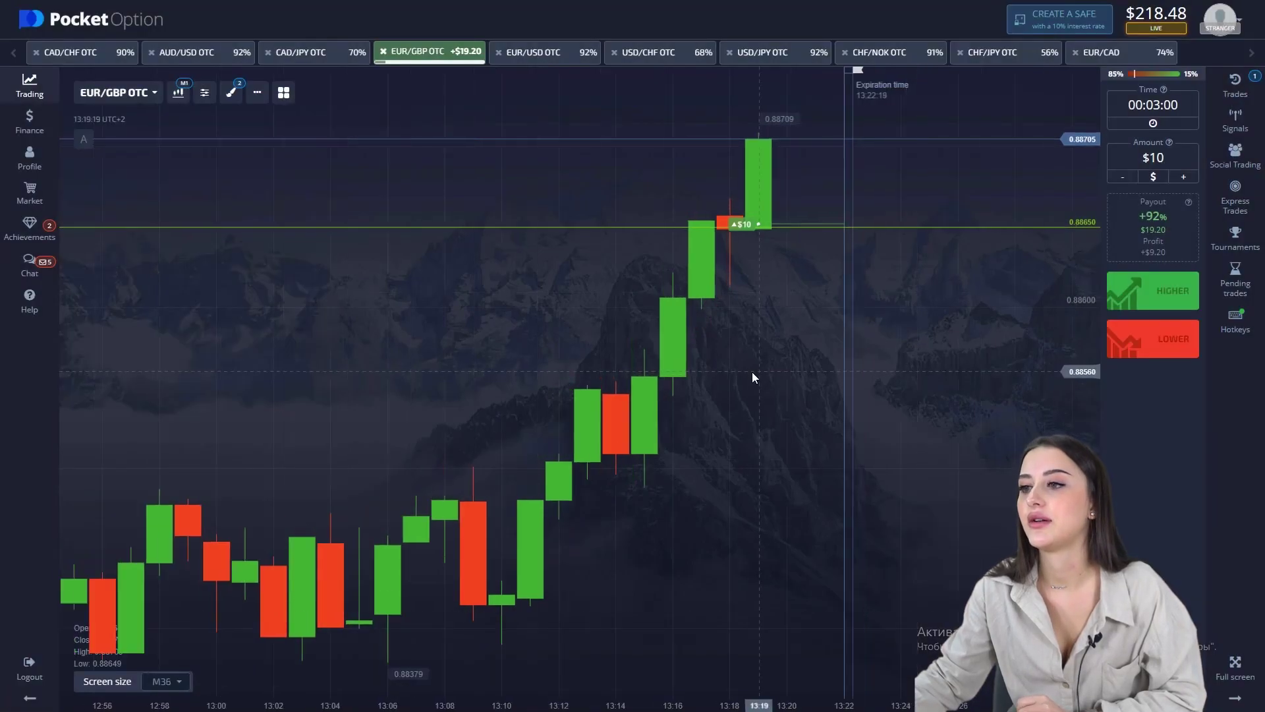
scroll(550, 357, down, 2)
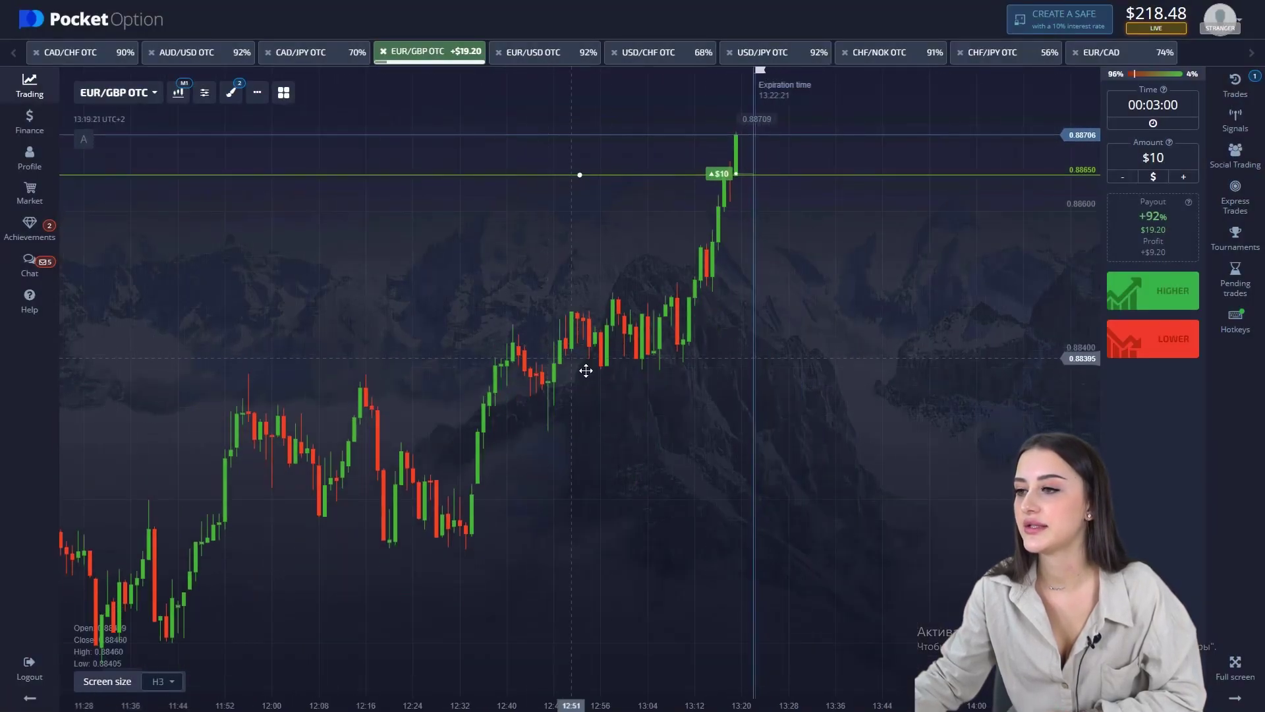
drag(583, 337, 630, 338)
scroll(290, 333, down, 1)
drag(291, 334, 618, 339)
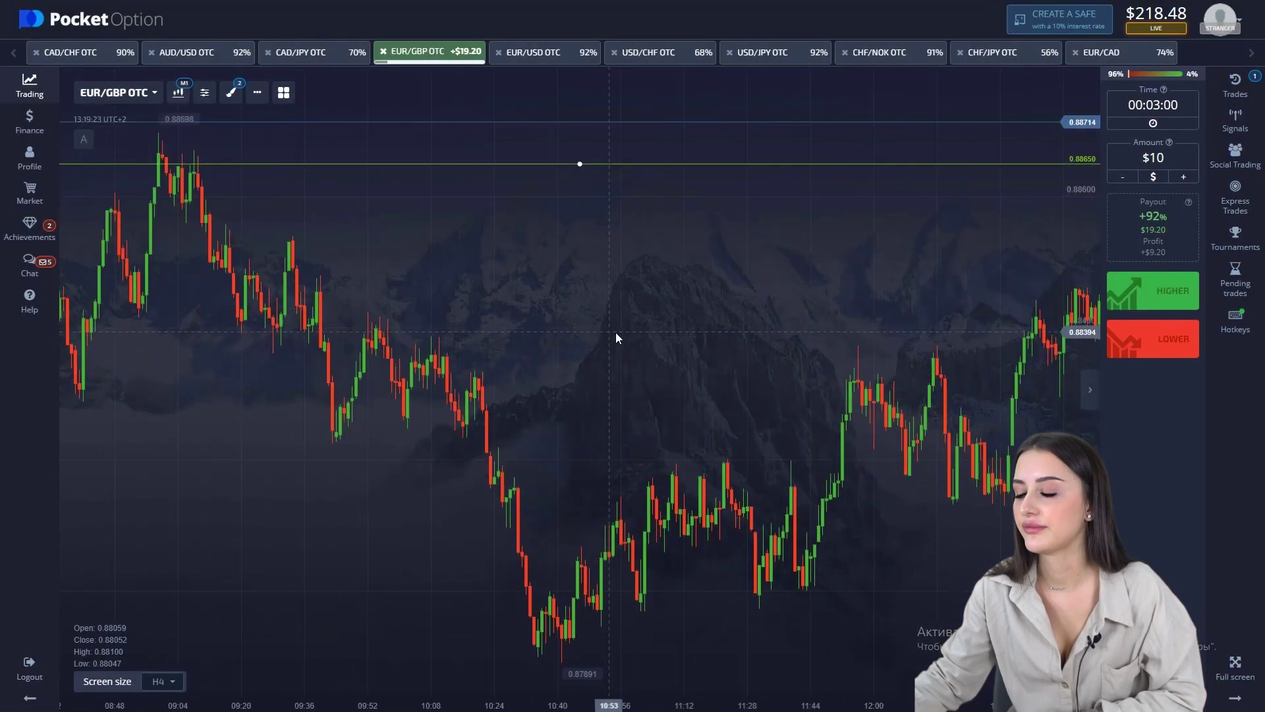
drag(428, 329, 704, 309)
scroll(704, 310, up, 1)
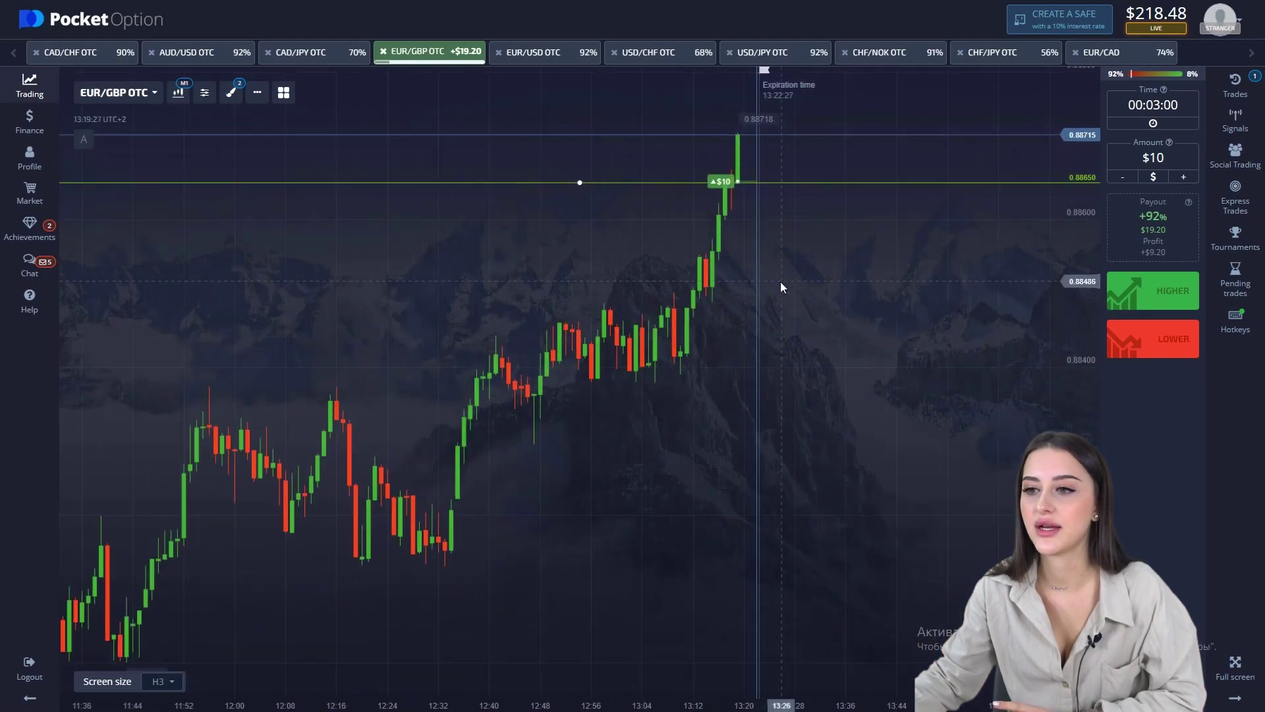
scroll(771, 288, up, 3)
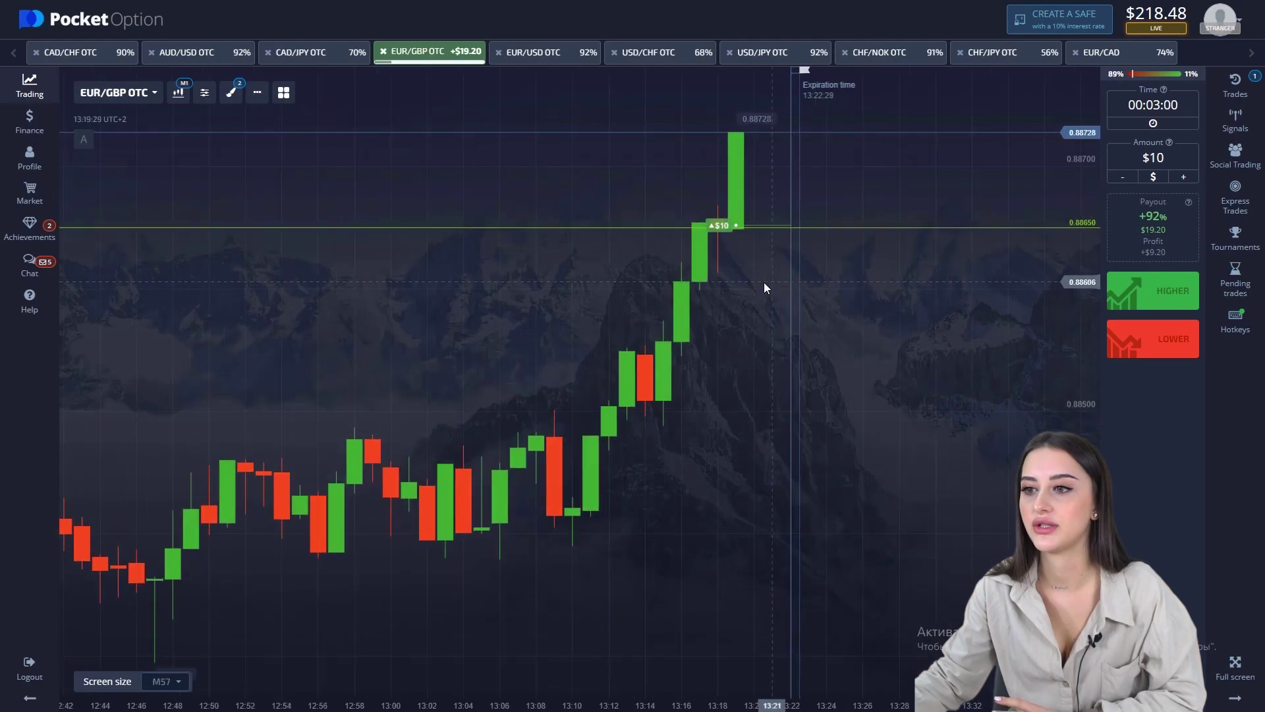
scroll(709, 284, down, 4)
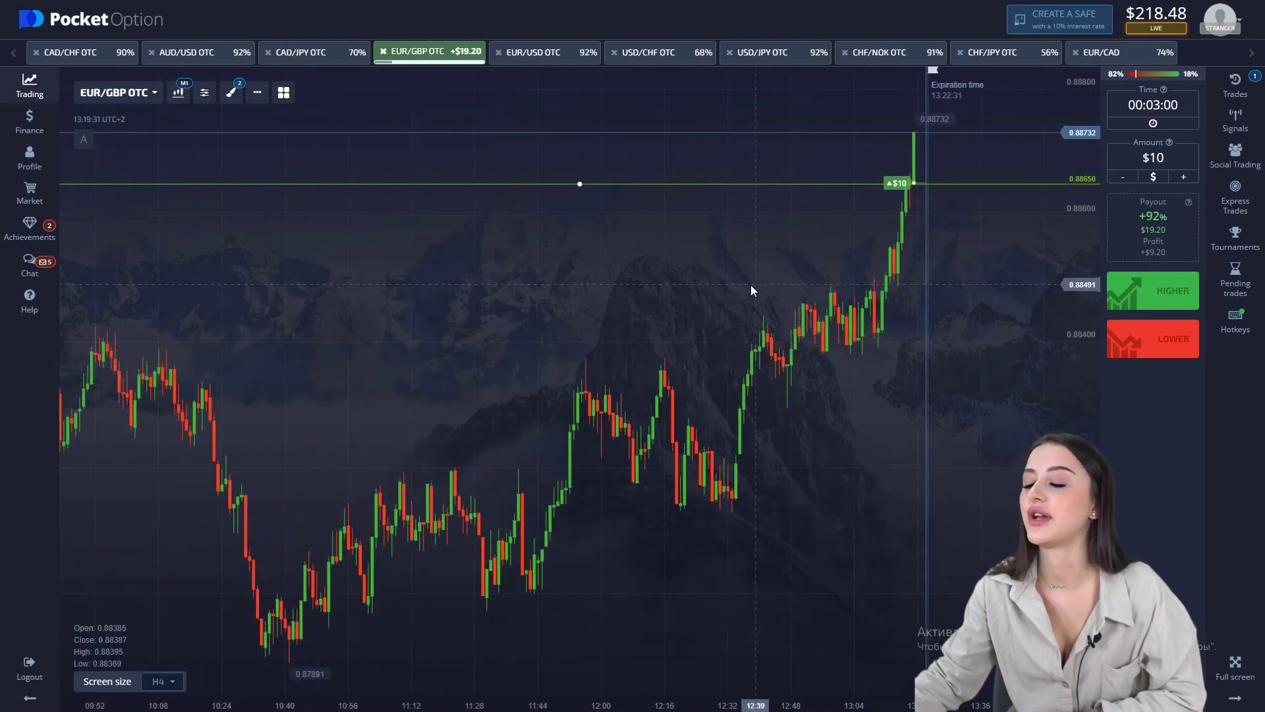
mouse_move(765, 293)
mouse_down()
mouse_move(790, 294)
mouse_move(587, 264)
mouse_up()
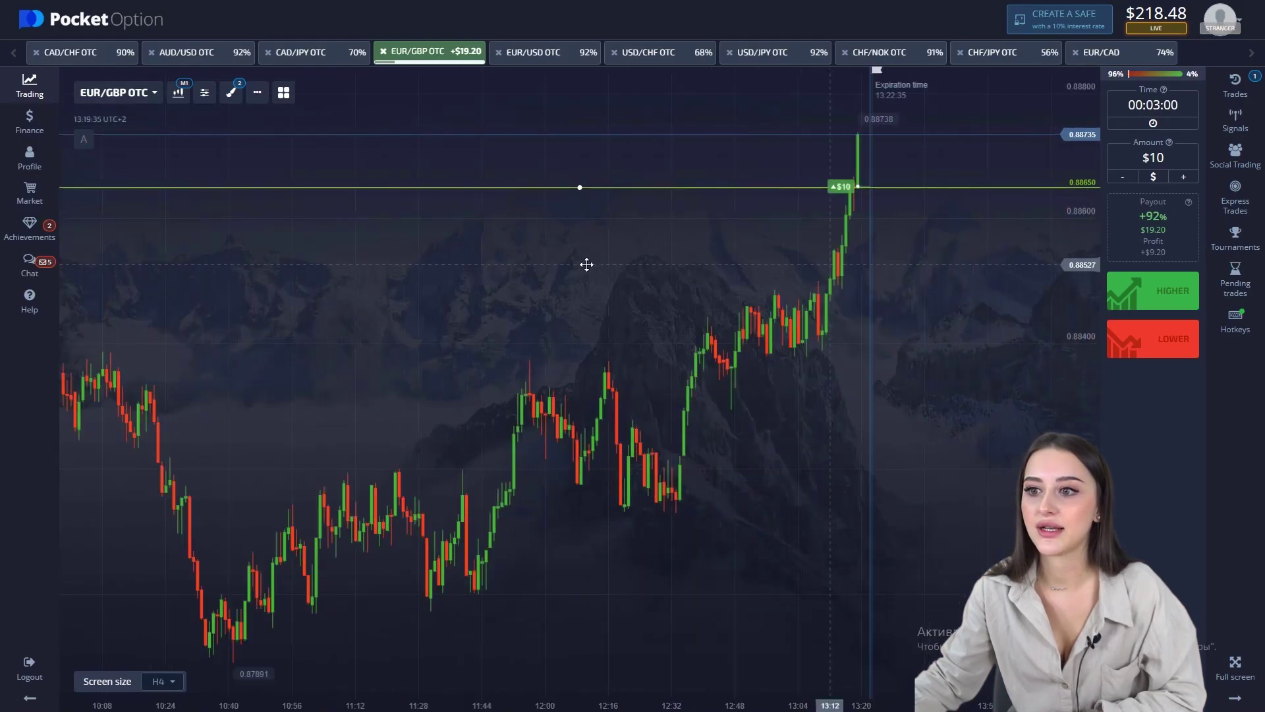
Mark the last green candle, the trade entry and the 0.88650 line with red arrows in a chart screenshot, and discard it.
scroll(814, 255, up, 5)
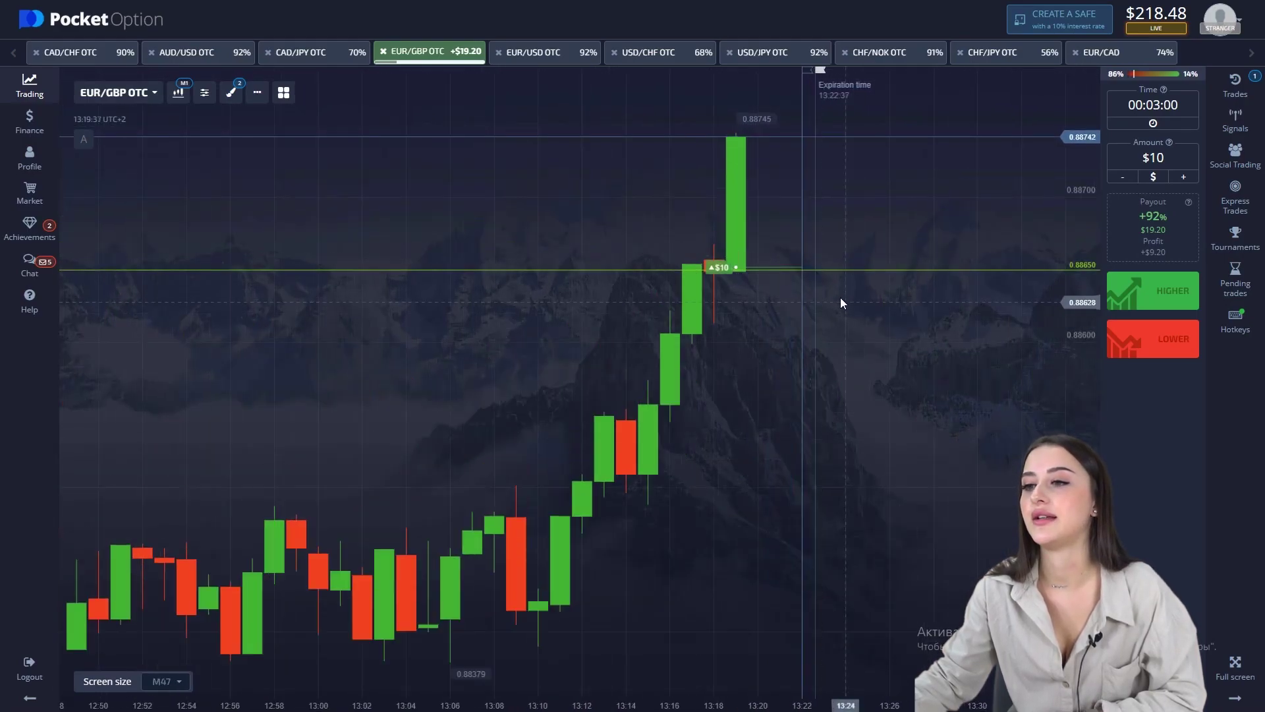
key(Print)
drag(480, 124, 1222, 599)
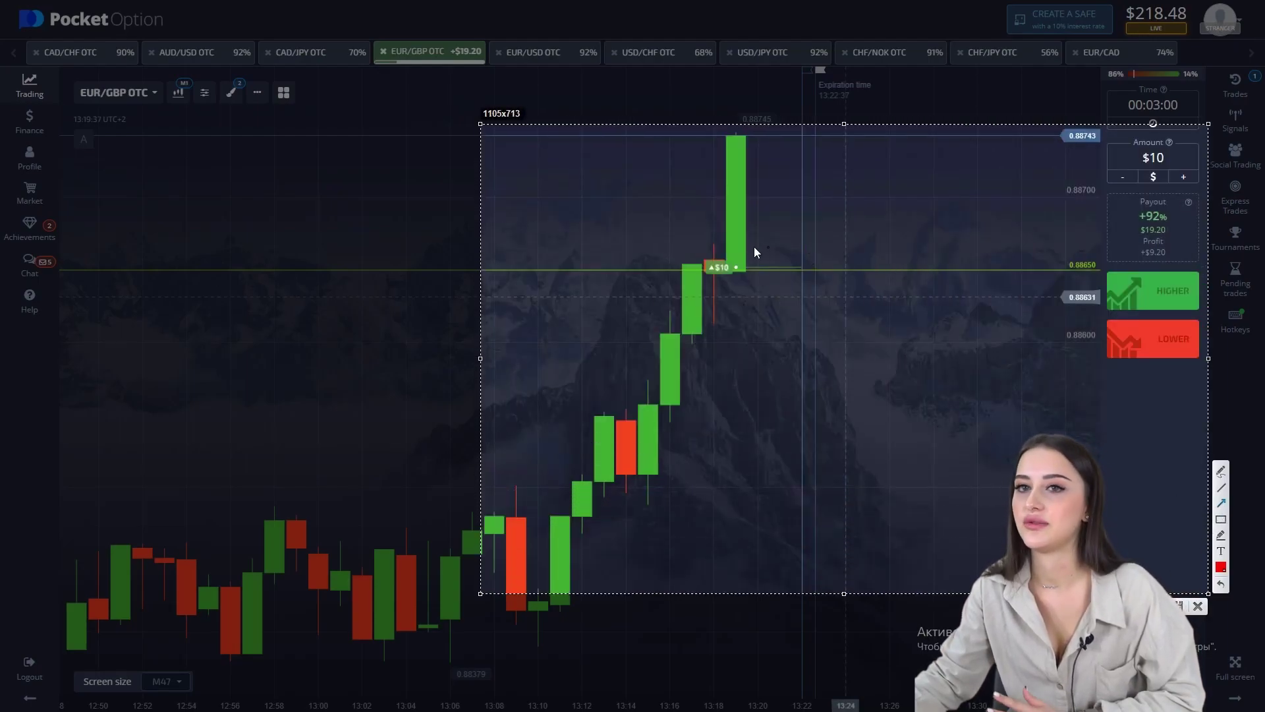
mouse_move(709, 249)
mouse_down()
mouse_move(723, 167)
mouse_move(752, 147)
mouse_up()
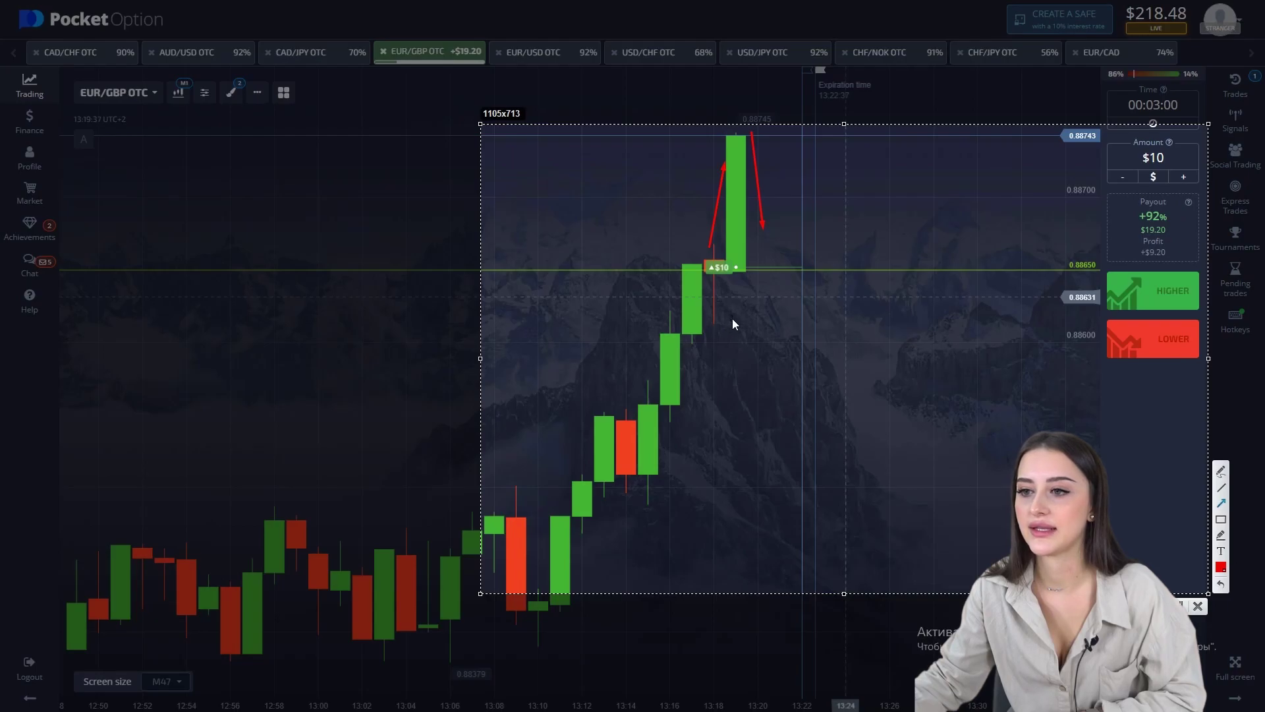
drag(721, 337, 720, 276)
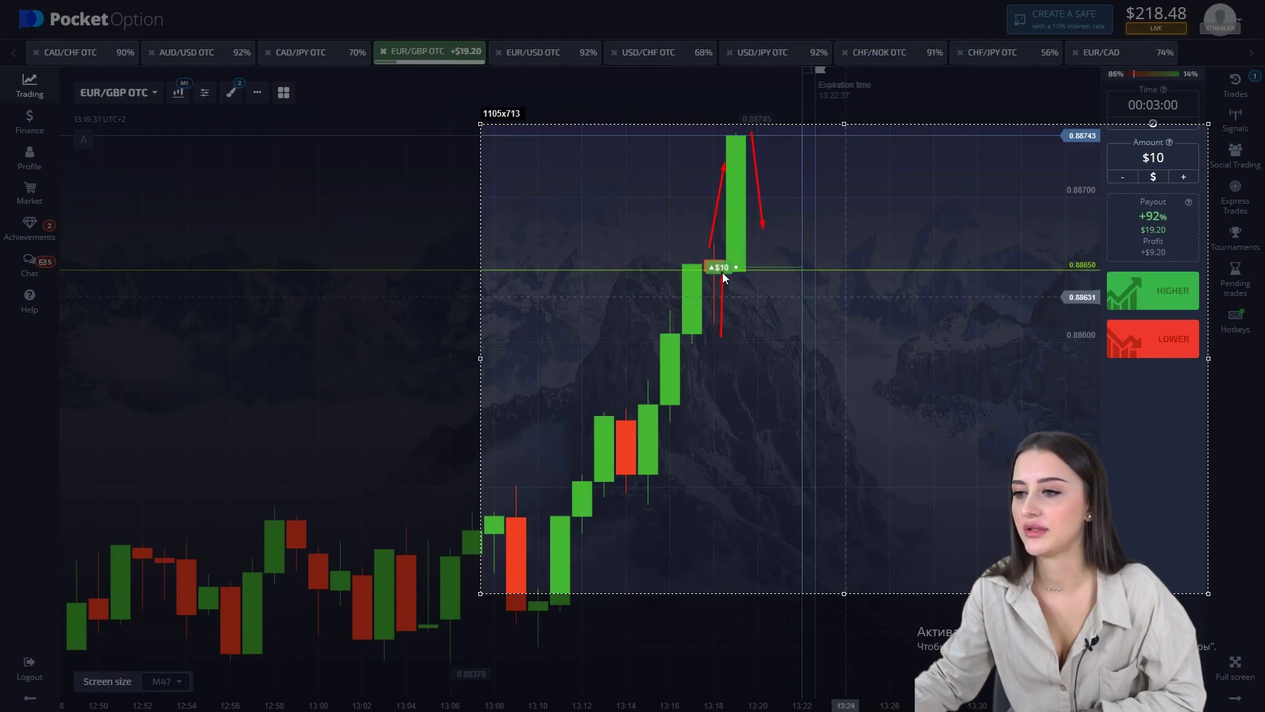
drag(651, 272, 725, 271)
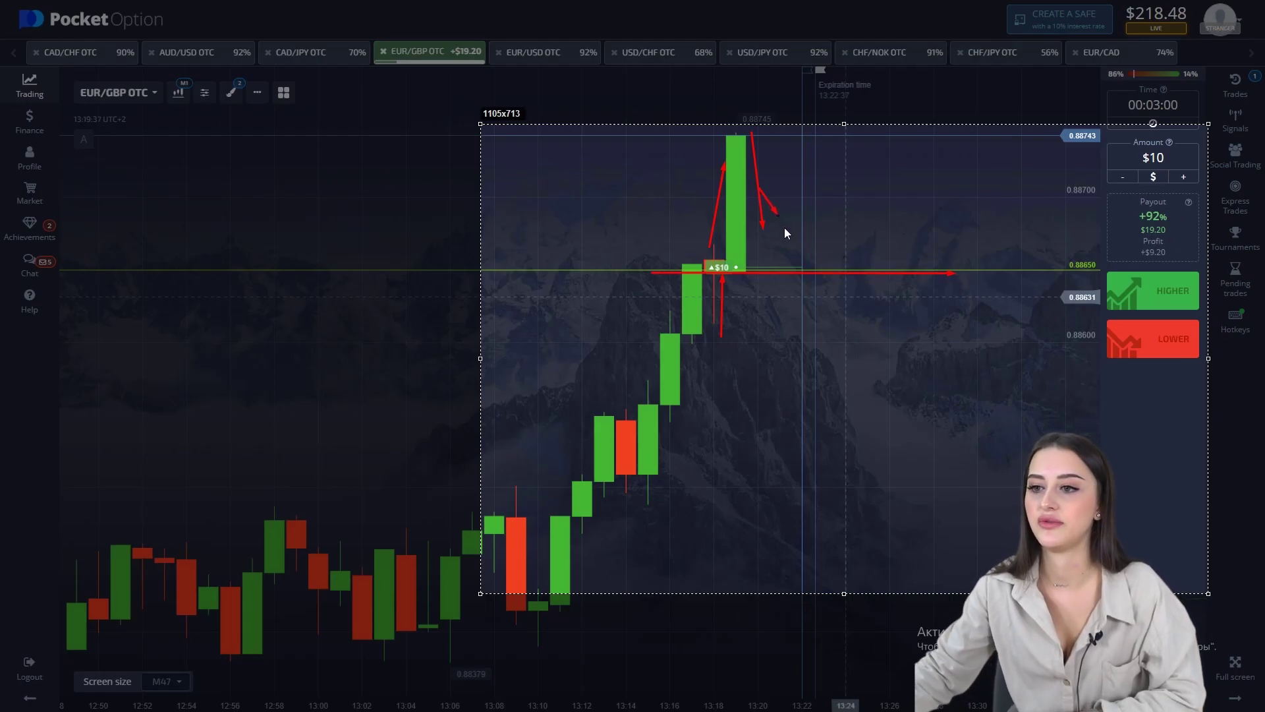
drag(801, 252, 802, 252)
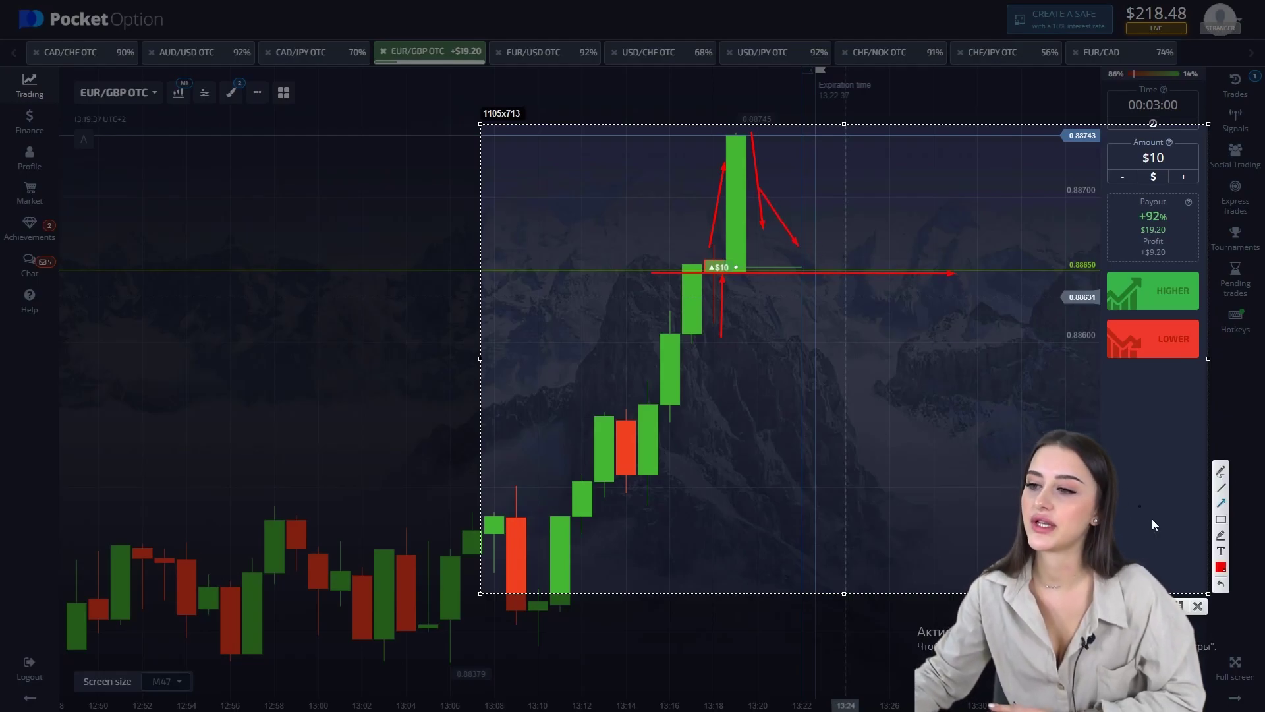
click(1197, 606)
Examine how the newest candles develop above the trade entry, in close-up and against the wider rising trend.
scroll(825, 302, down, 3)
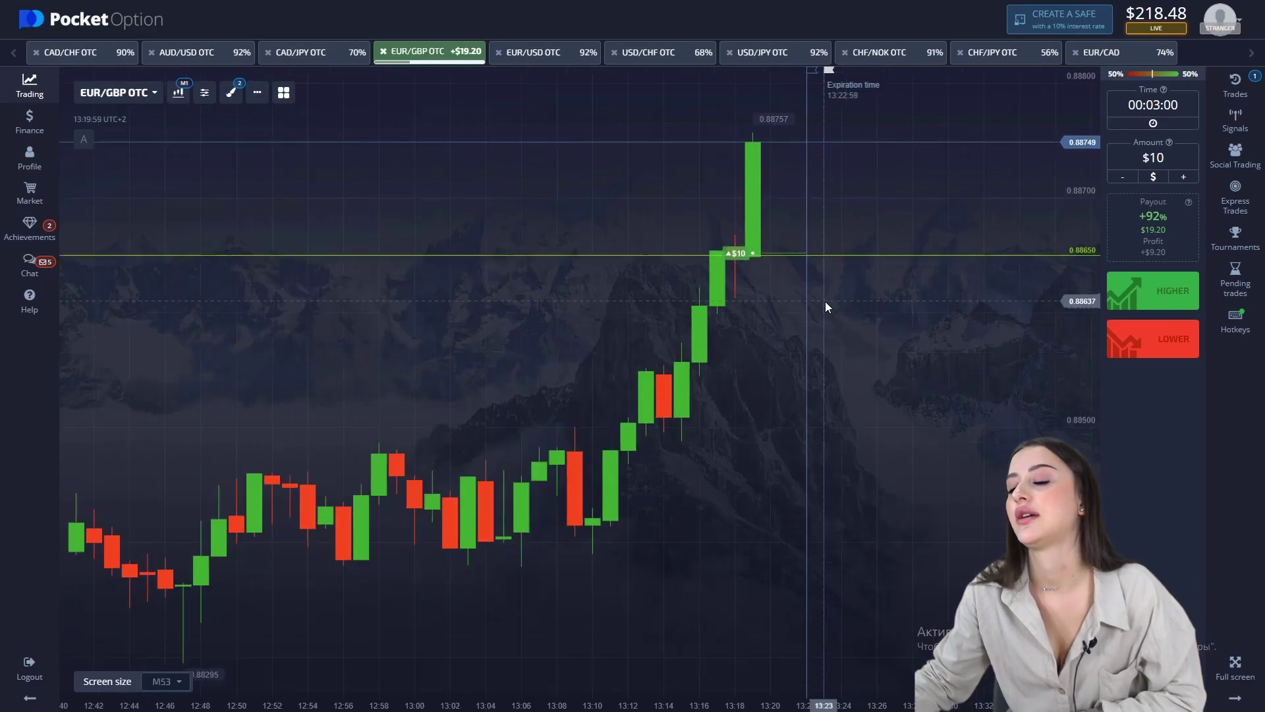
scroll(825, 302, up, 1)
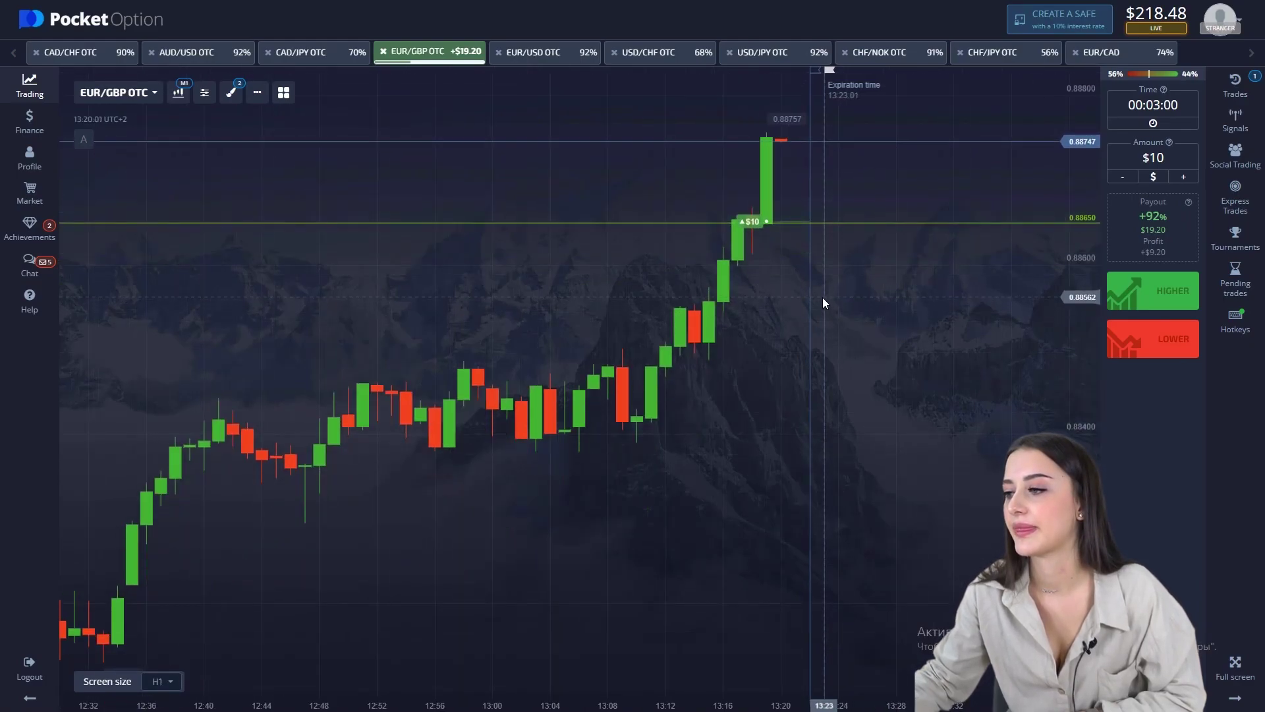
scroll(821, 299, up, 1)
scroll(813, 257, up, 2)
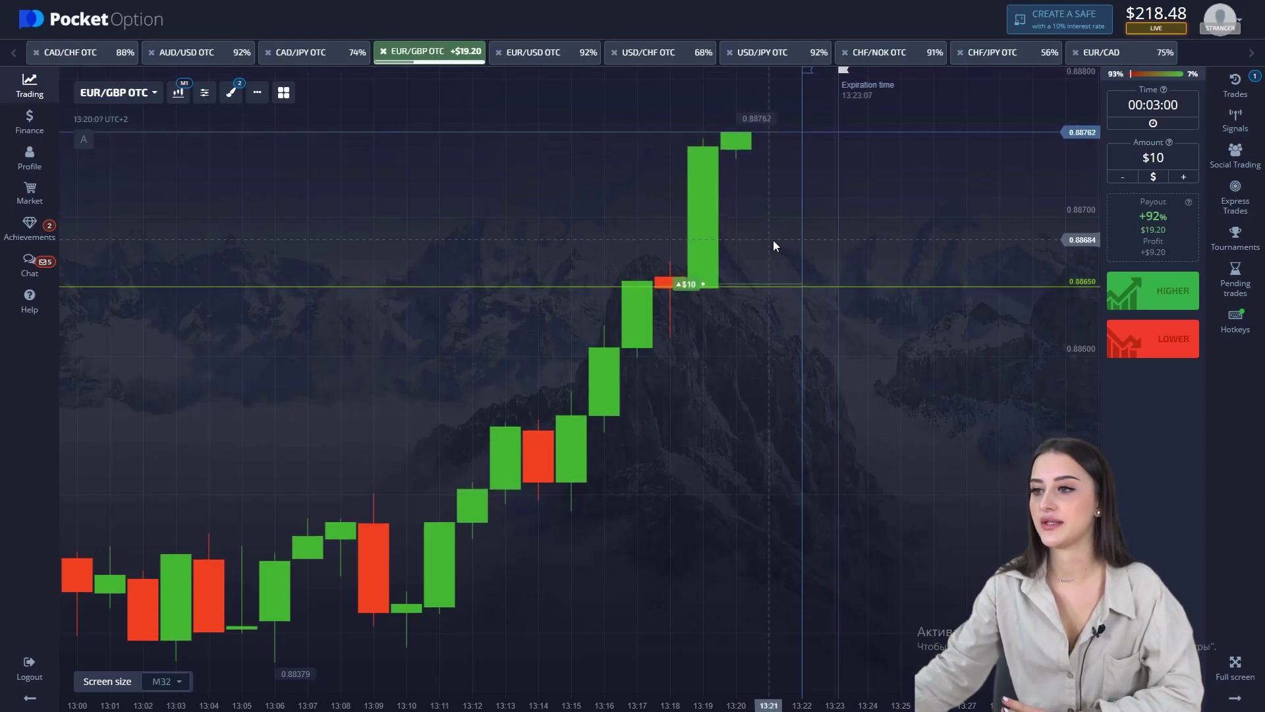
scroll(776, 288, down, 1)
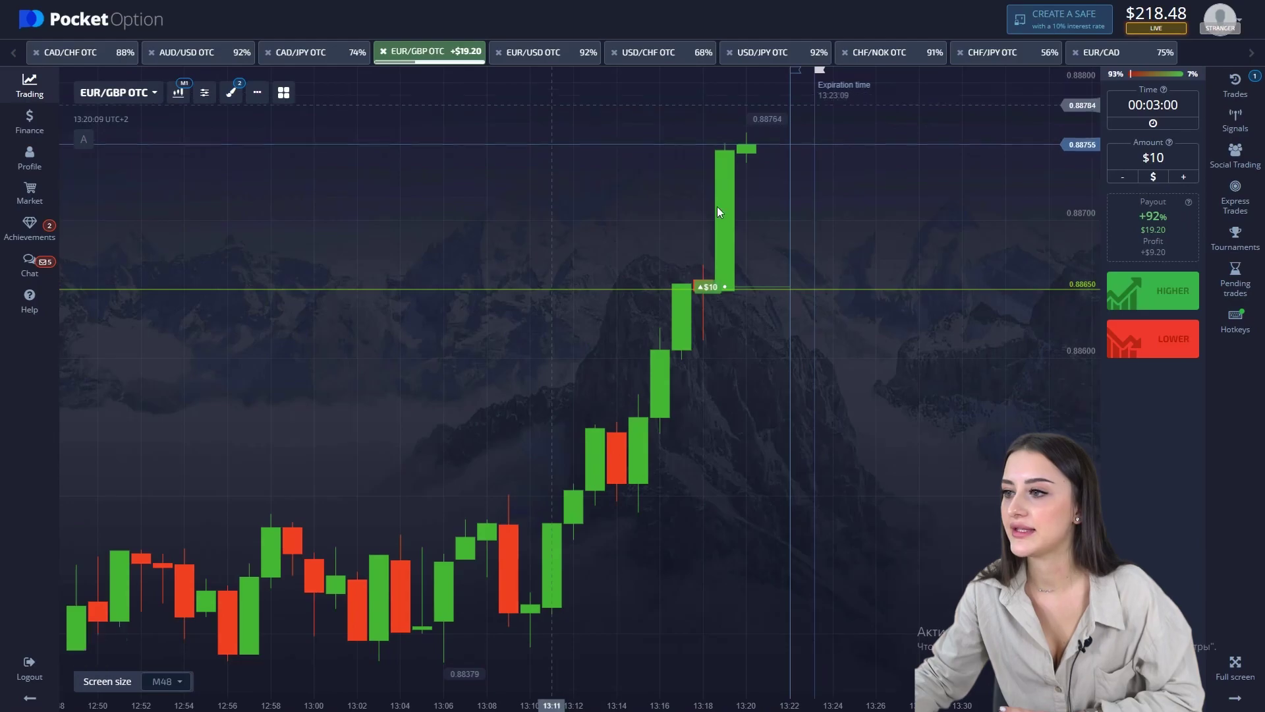
scroll(430, 212, down, 3)
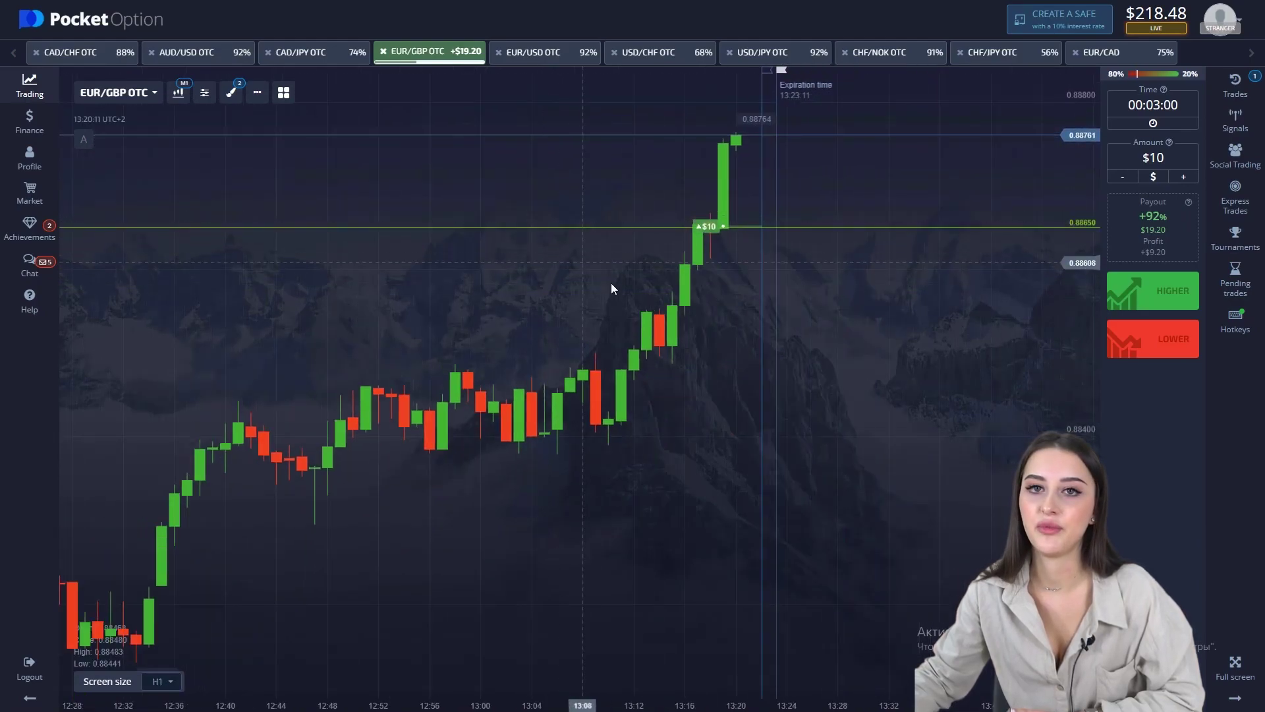
scroll(706, 311, down, 3)
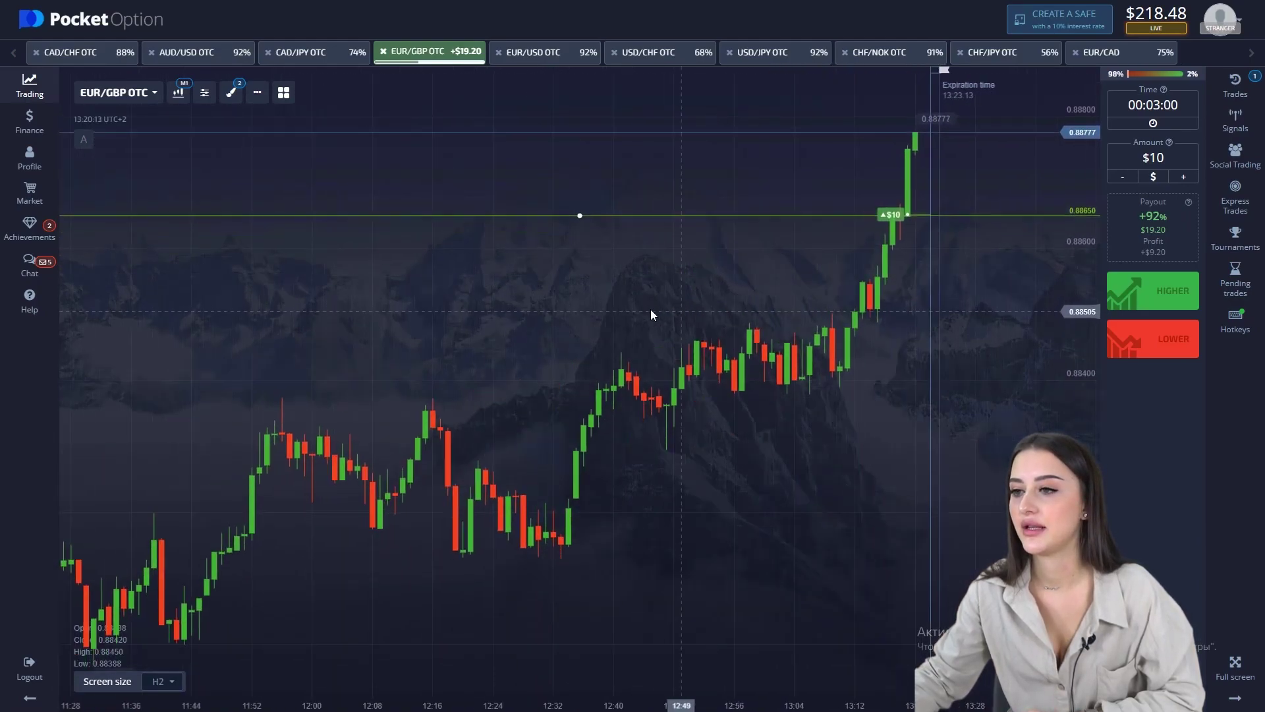
Examine the EUR/GBP OTC rise above the open trade entry against the earlier price history and in close-up.
drag(661, 311, 755, 315)
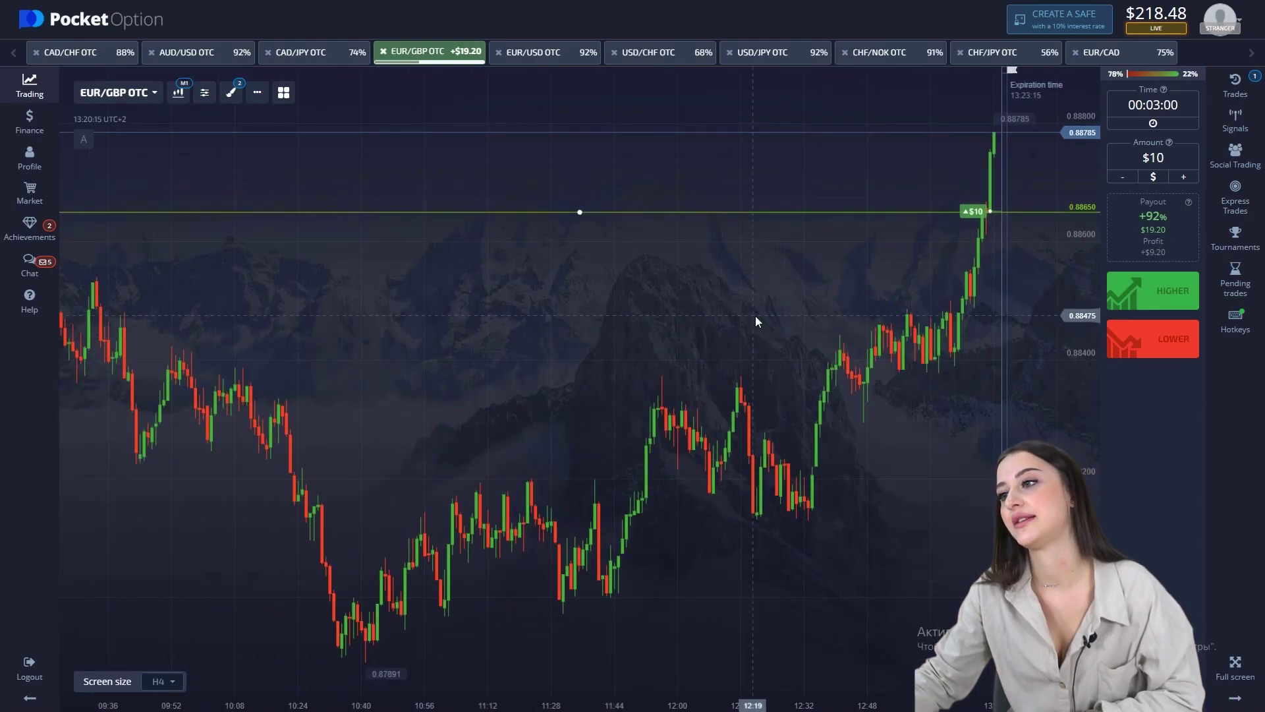
drag(533, 314, 486, 274)
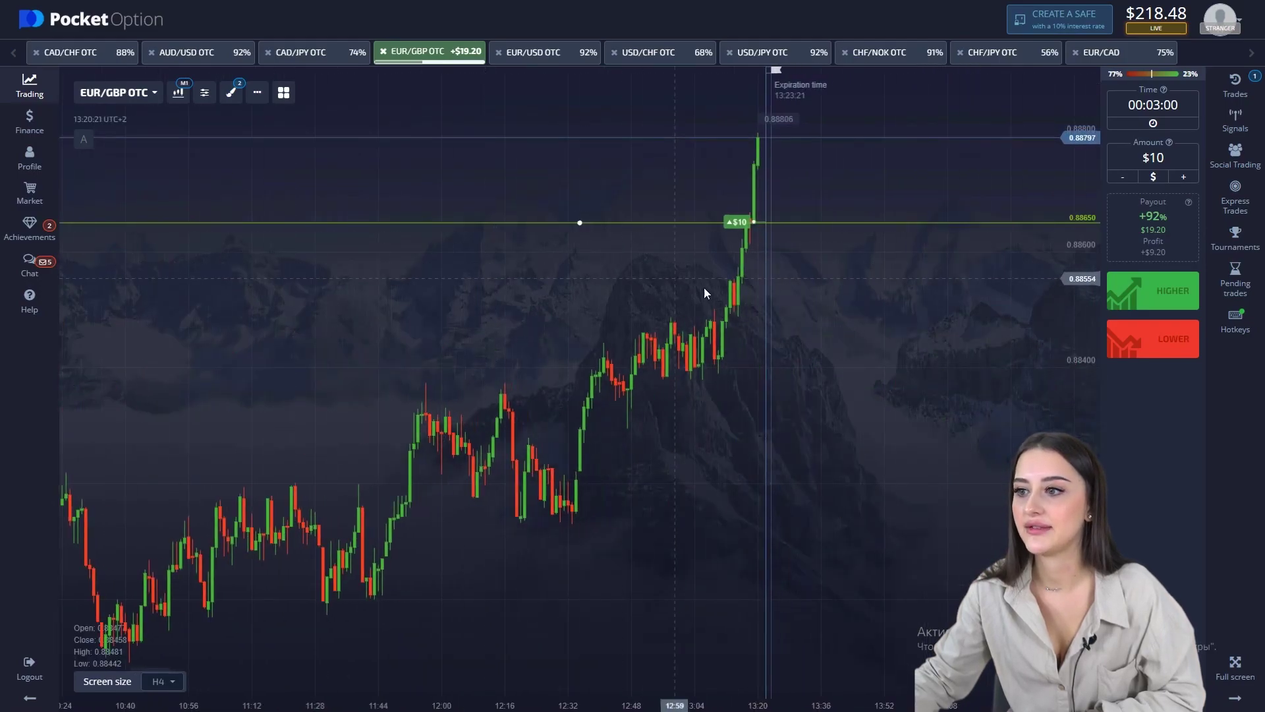
scroll(743, 287, up, 1)
scroll(809, 309, up, 5)
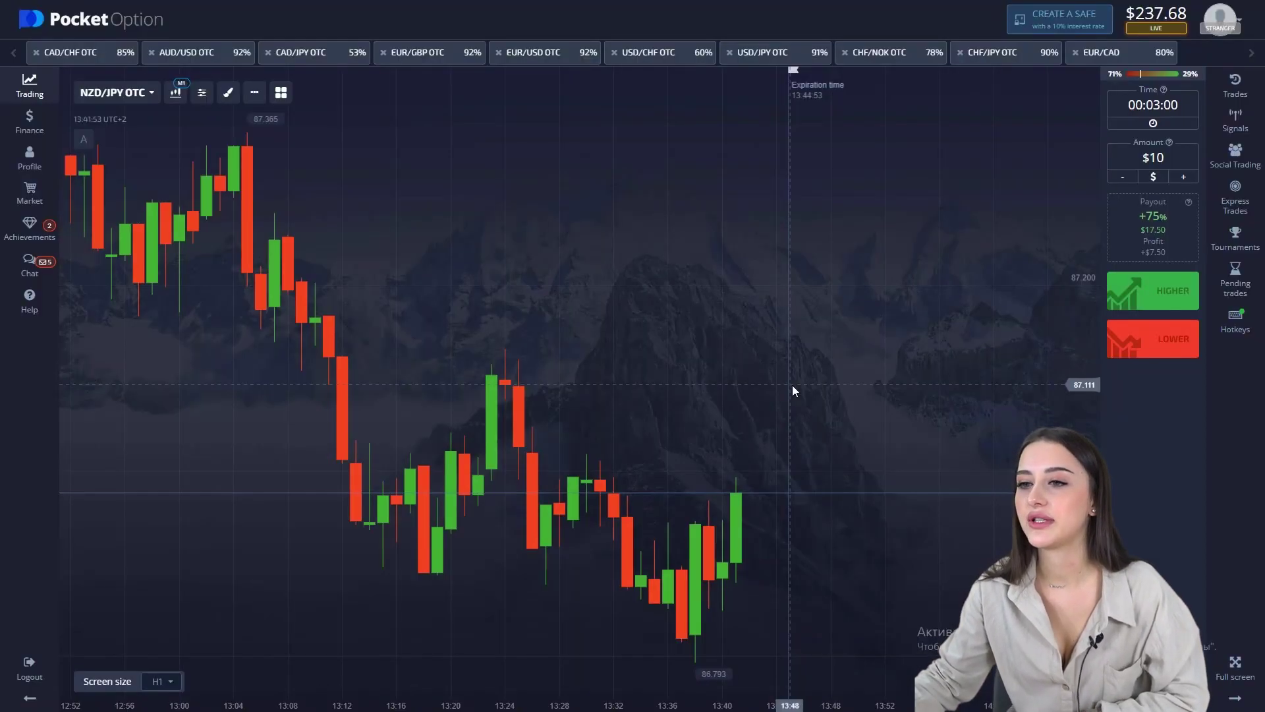
Show the NZD/JPY OTC chart in the M5 time frame and examine its wider price history.
scroll(395, 374, down, 1)
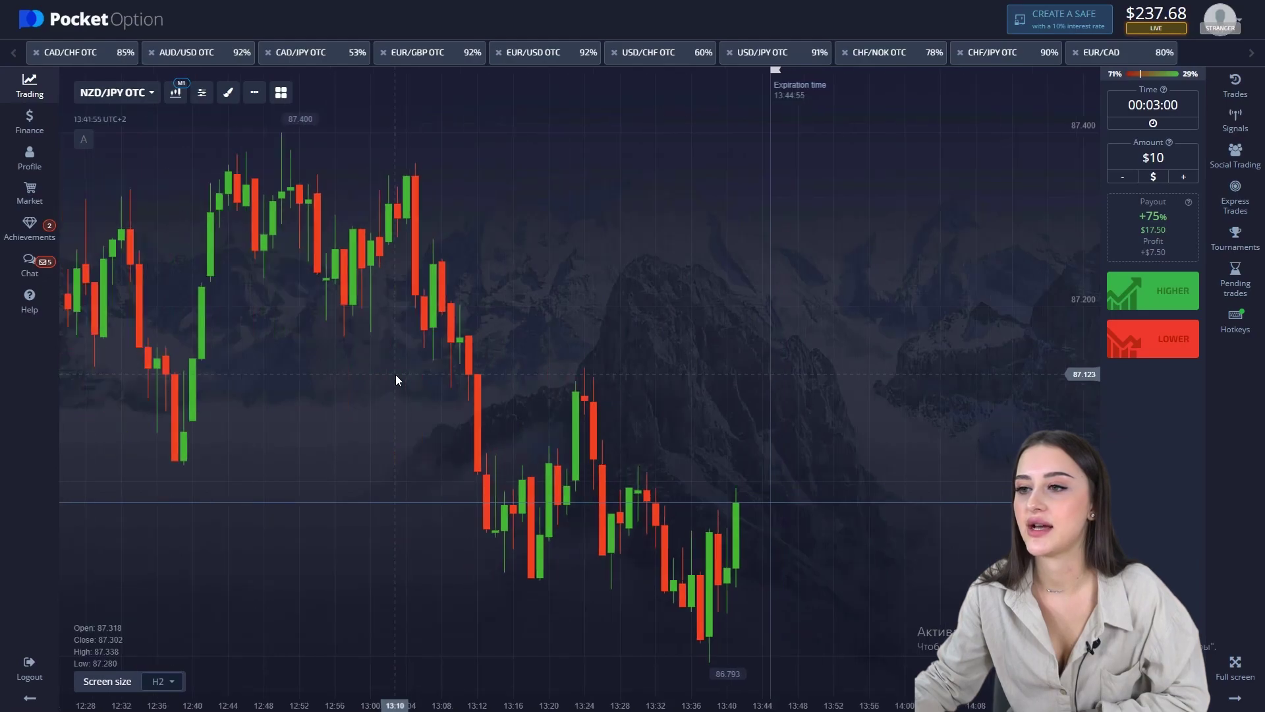
scroll(527, 378, down, 1)
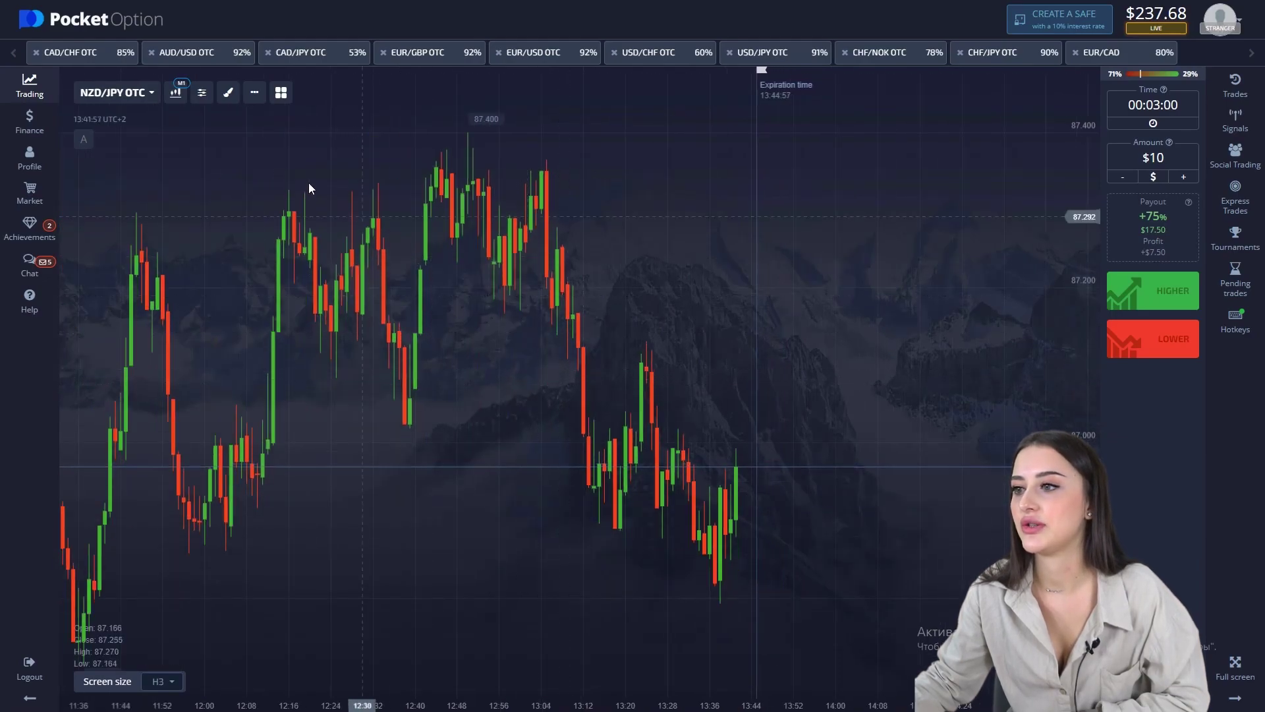
click(176, 92)
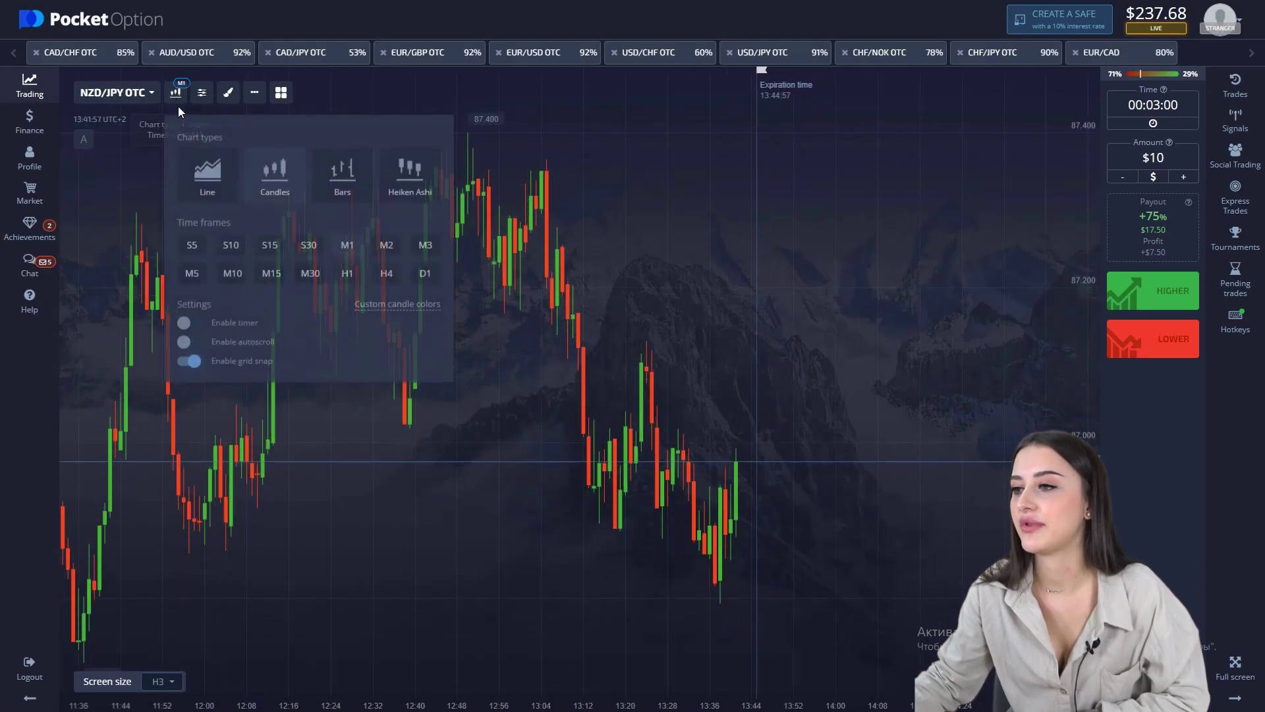
click(196, 272)
scroll(705, 298, down, 3)
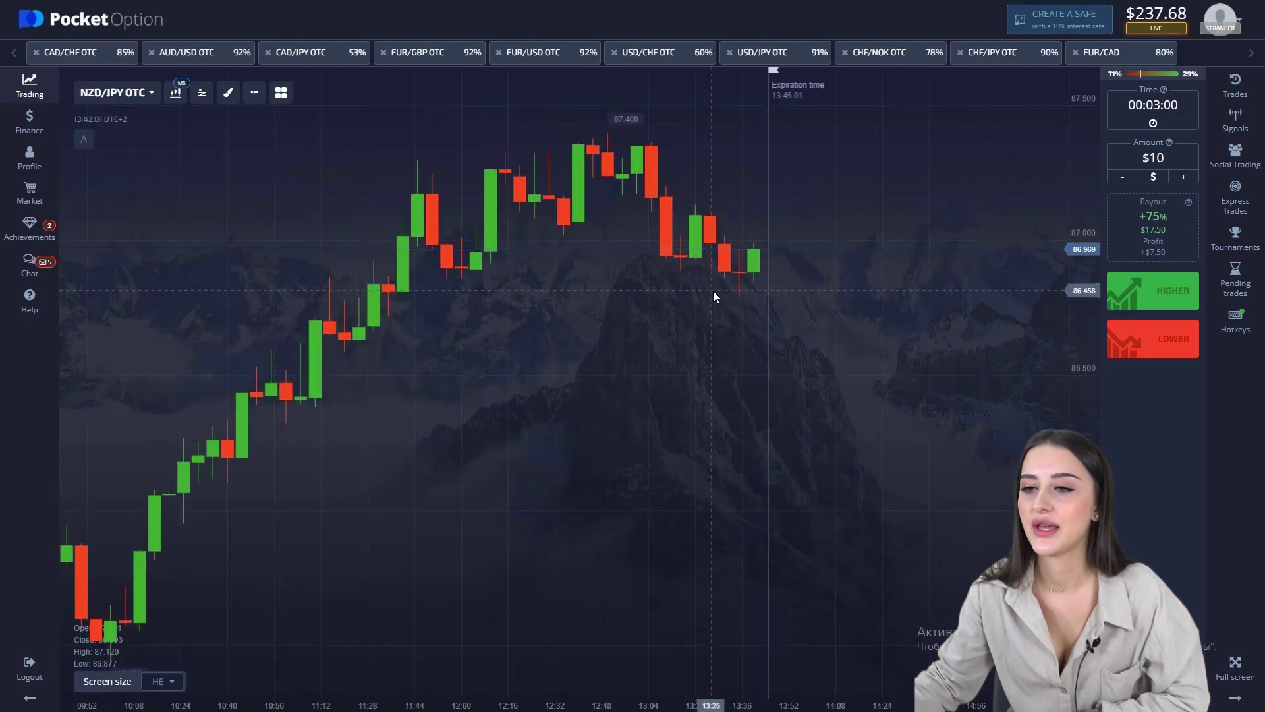
scroll(713, 290, down, 5)
Capture the NZD/JPY chart area, draw red arrows along the long rise, the highs and the newest decline, and copy the screenshot.
key(Print)
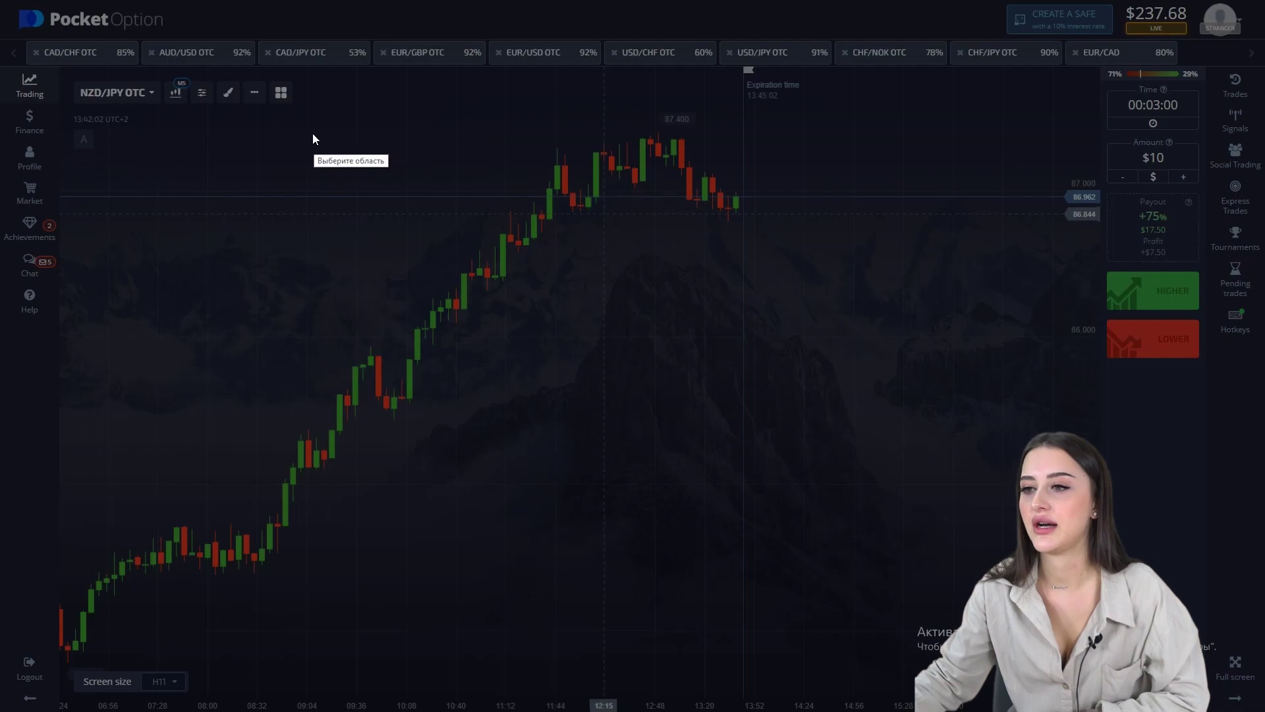
drag(312, 133, 1021, 564)
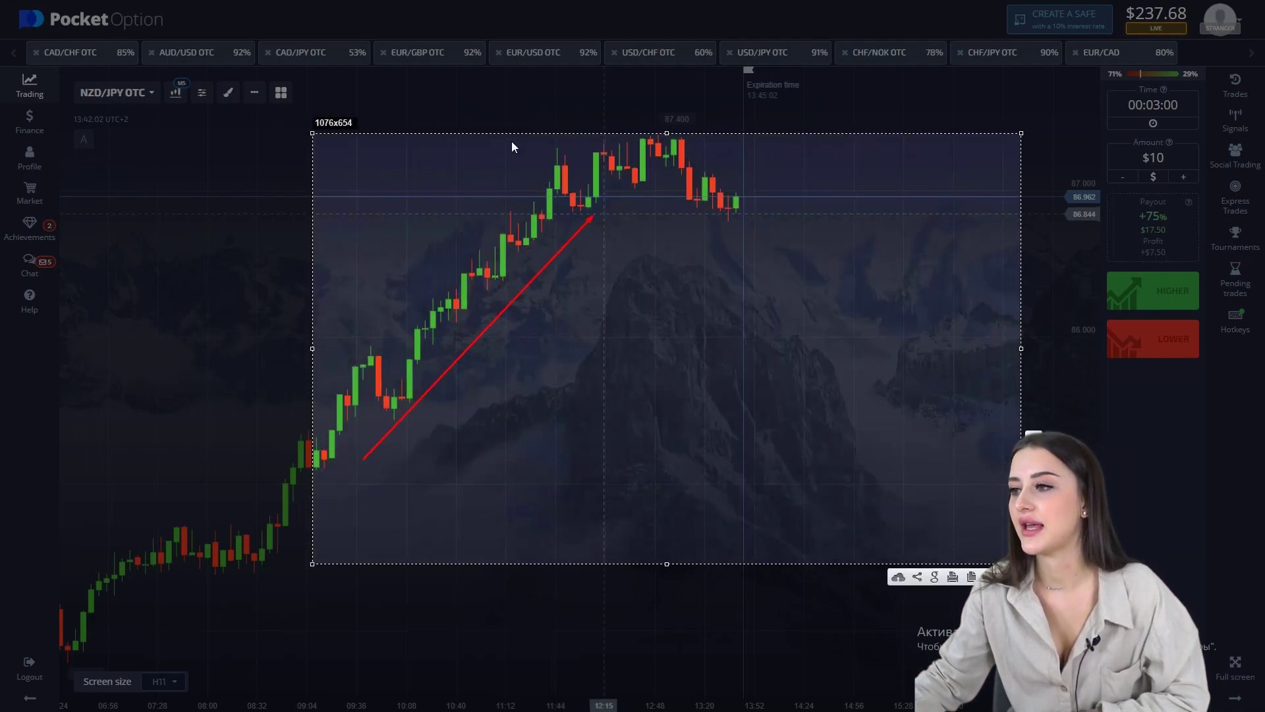
drag(513, 141, 922, 142)
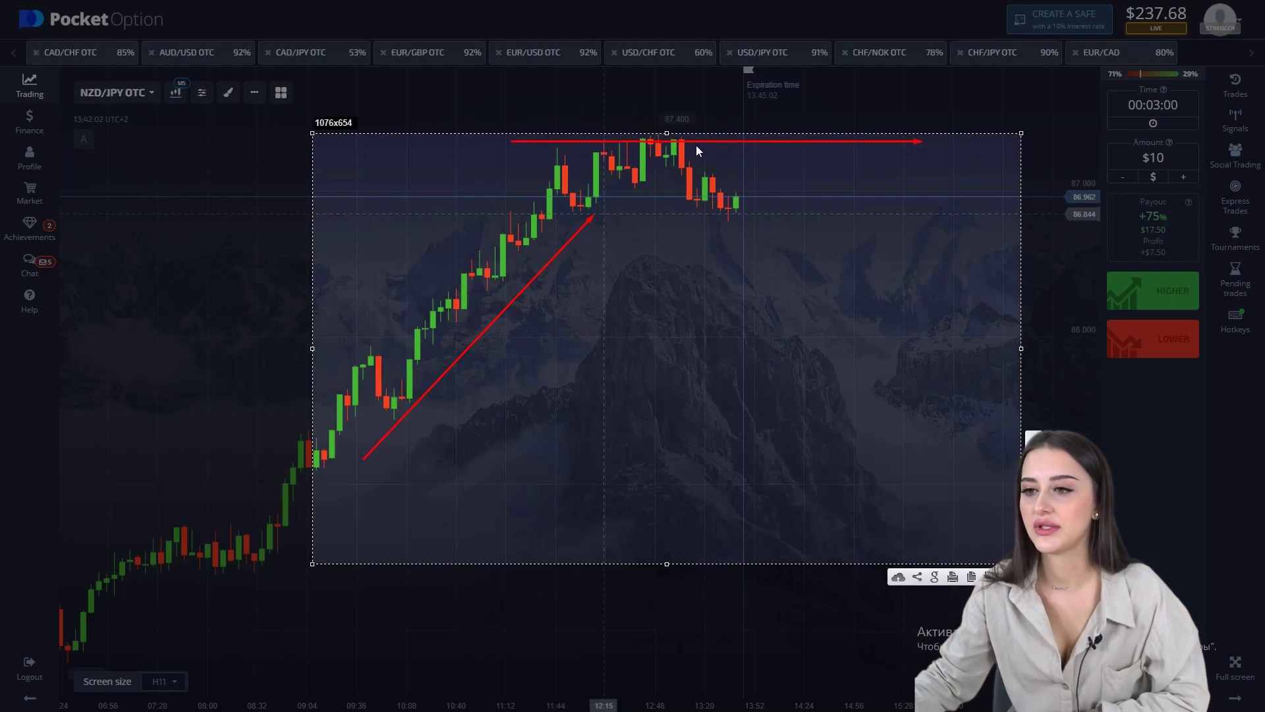
drag(697, 145, 835, 238)
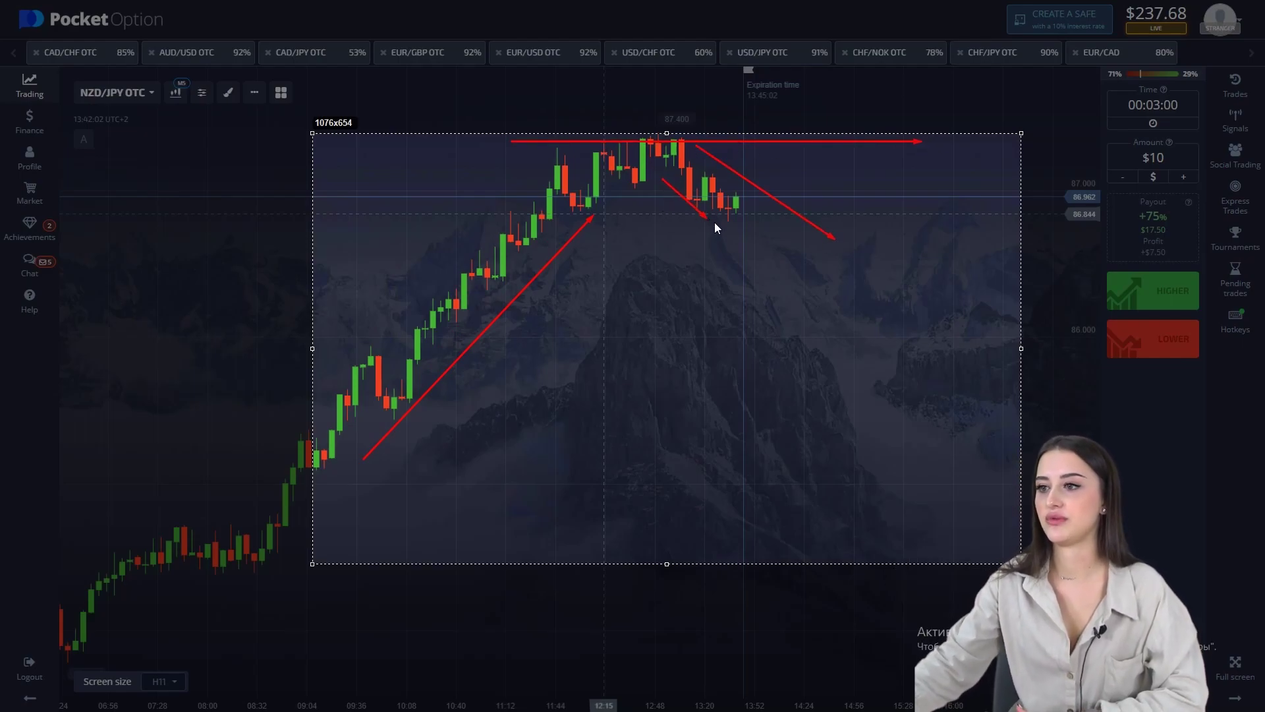
drag(715, 222, 715, 223)
key(ctrl+c)
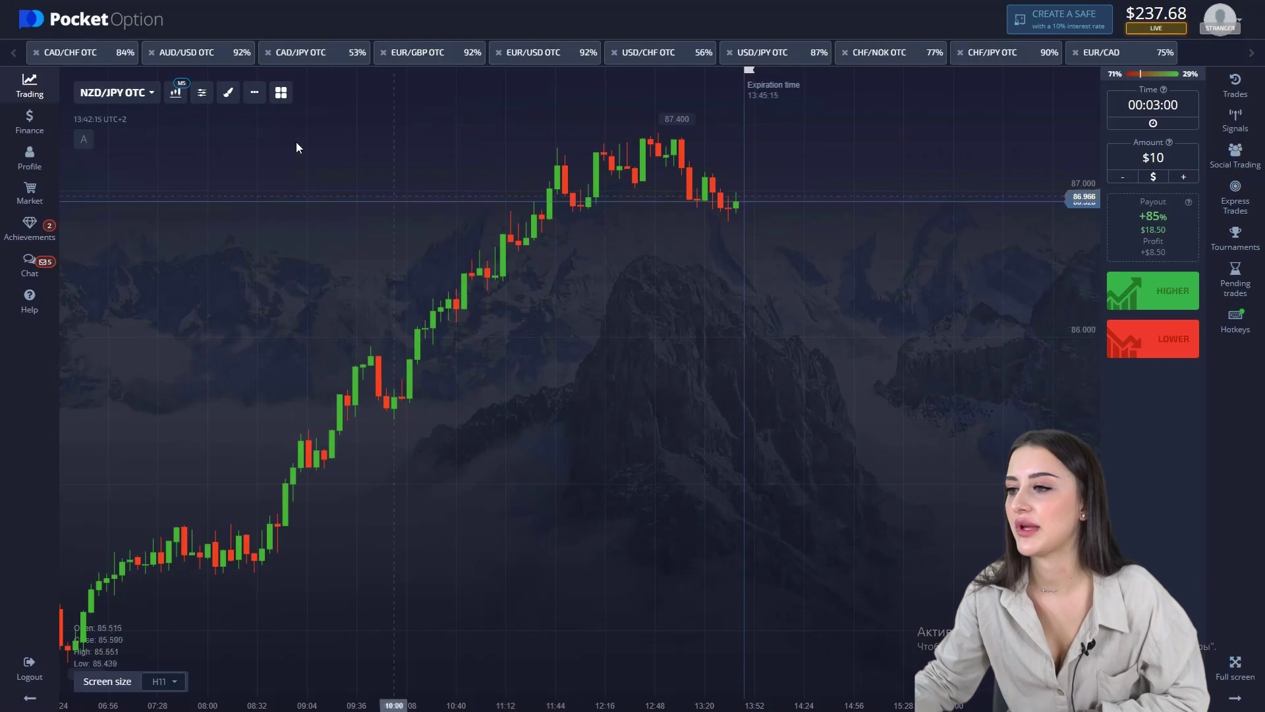
Set the NZD/JPY OTC chart to the M1 time frame, showing about two hours of candles.
click(175, 97)
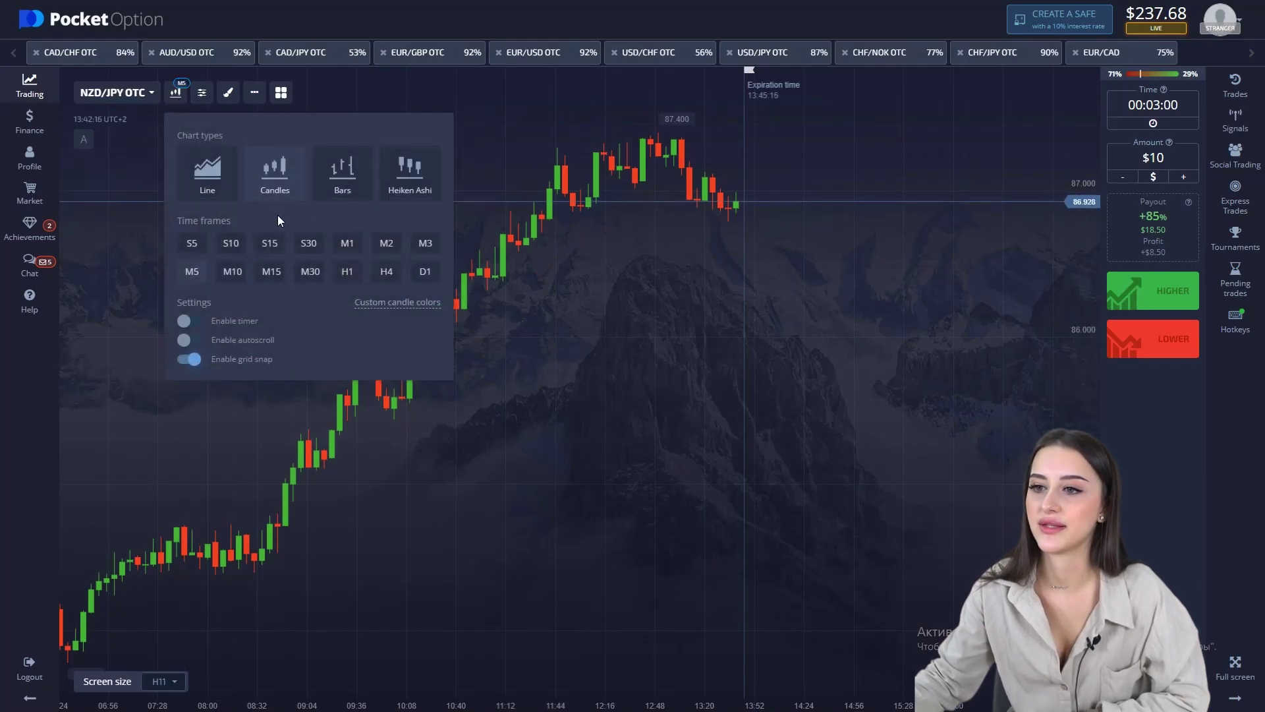
click(347, 243)
scroll(779, 273, up, 2)
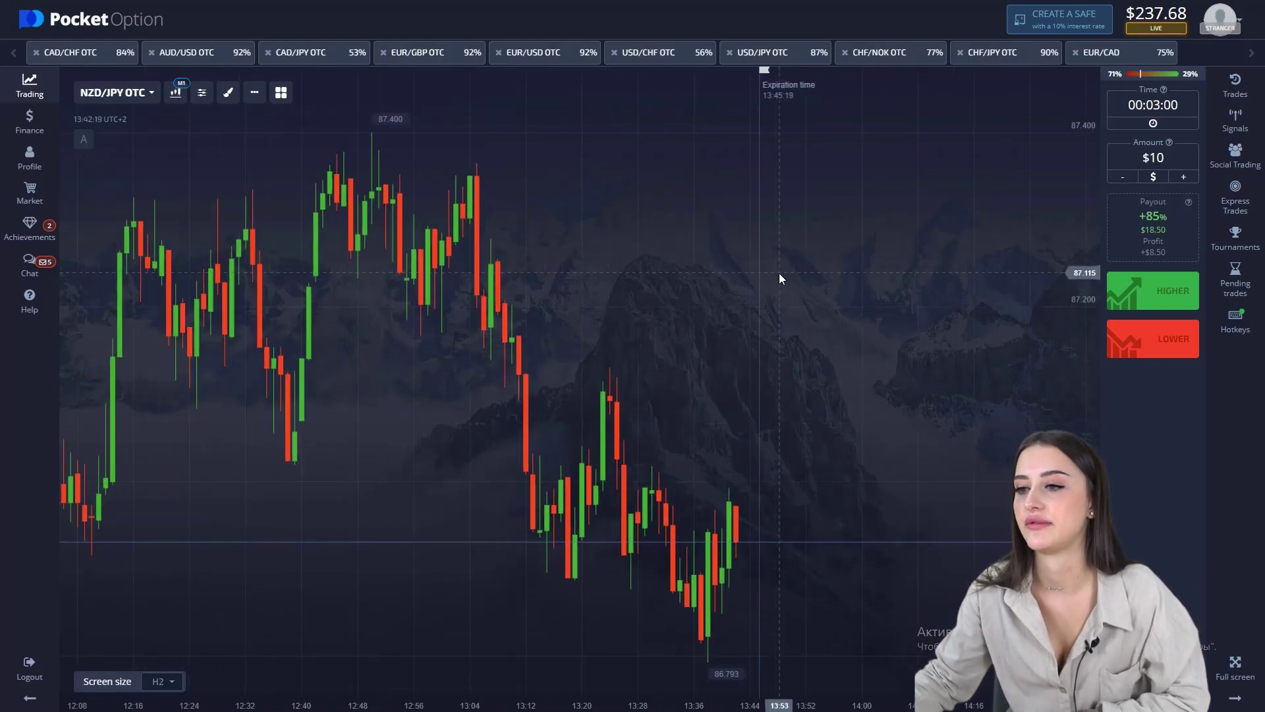
Draw a descending ray above the recent candles, starting at about 87.135 near 13:21 and sloping down past the newest candle.
click(228, 92)
click(263, 175)
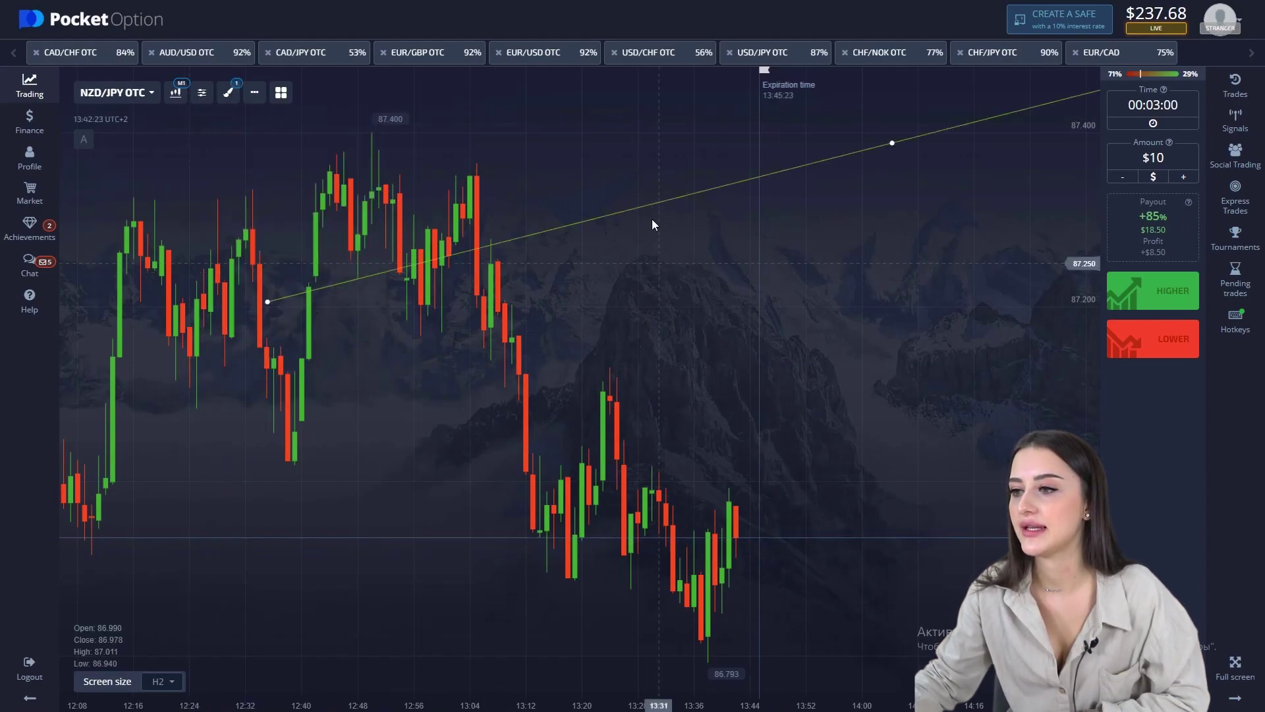
drag(894, 138, 842, 540)
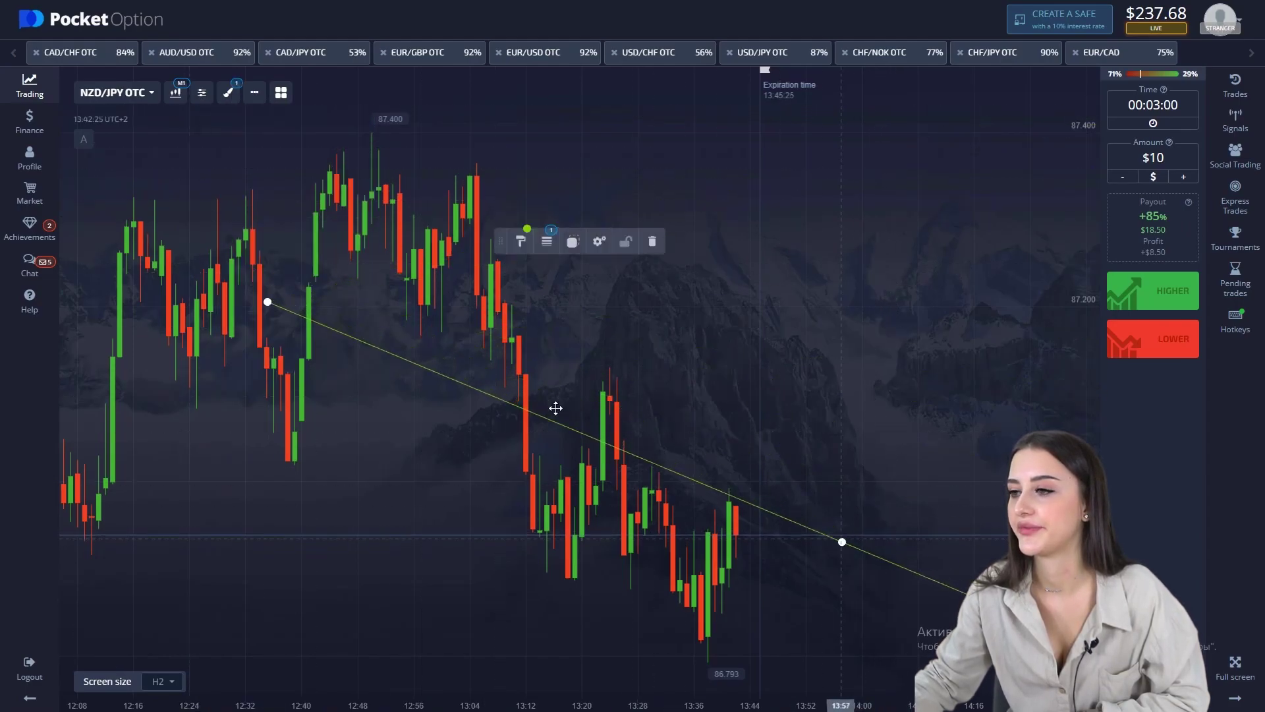
drag(267, 302, 587, 364)
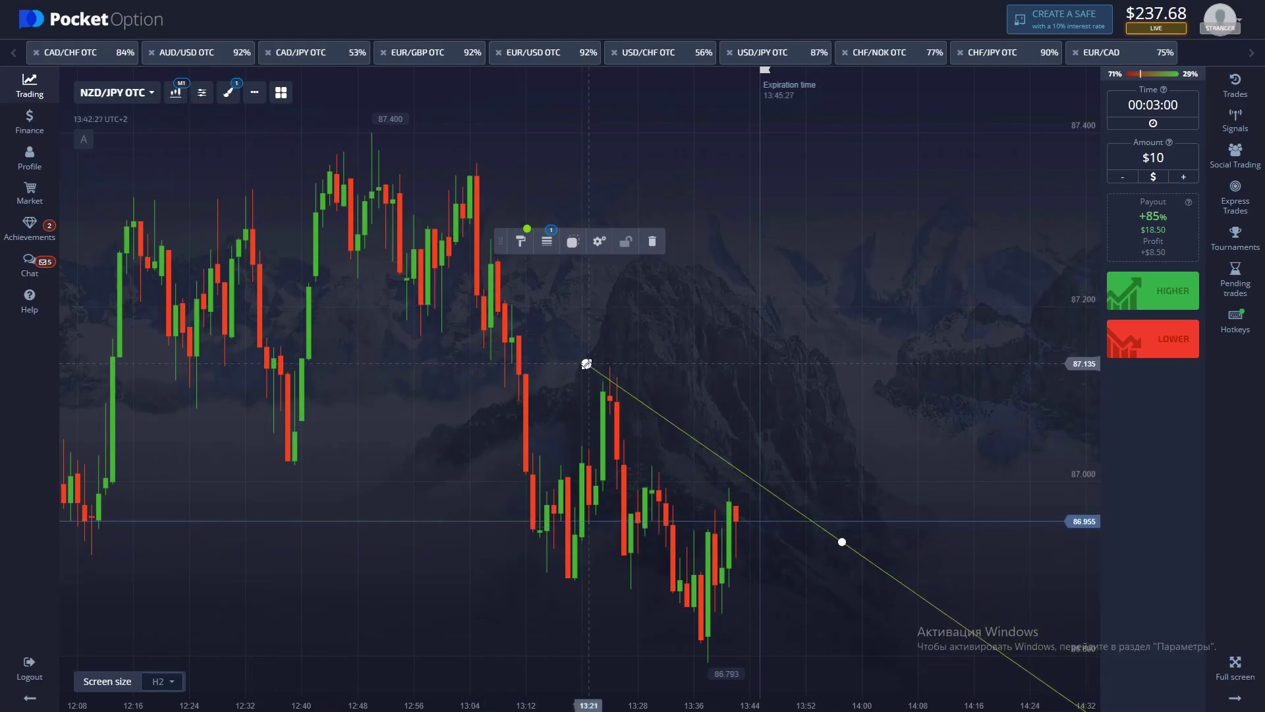
Add a second descending ray beneath the candle lows, roughly parallel to the upper one and passing through the 13:38 low.
click(232, 99)
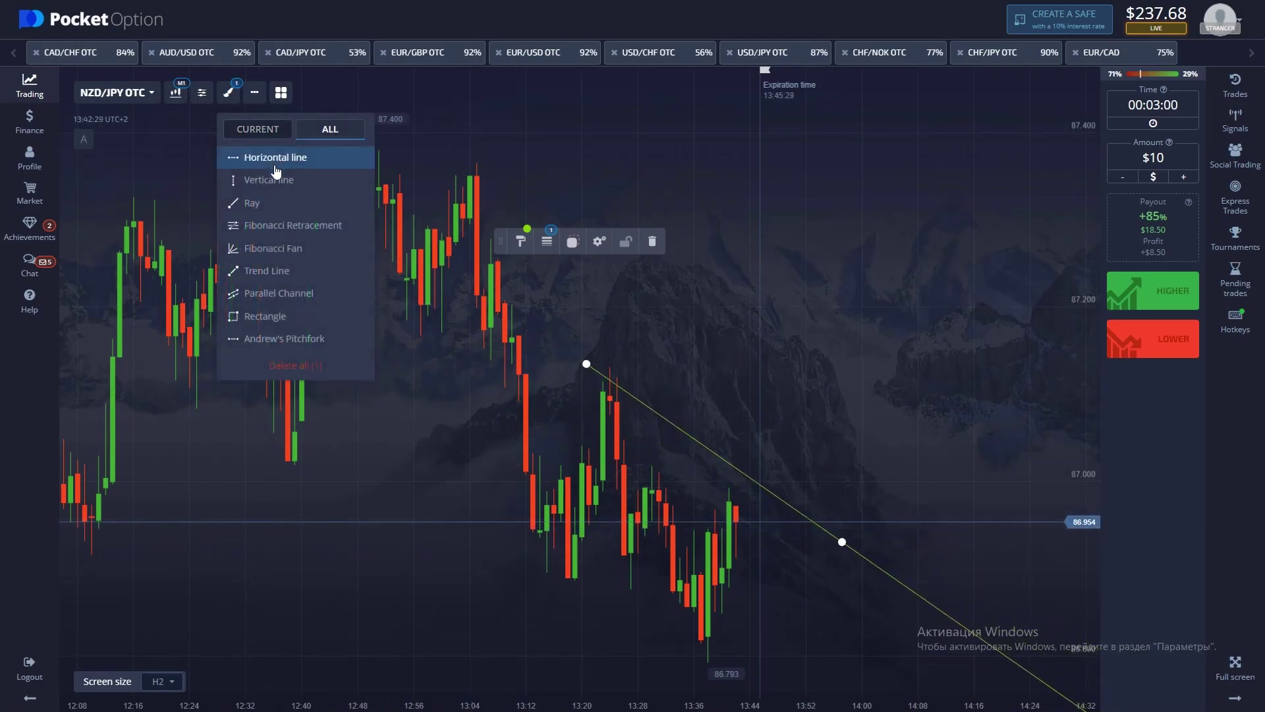
click(264, 204)
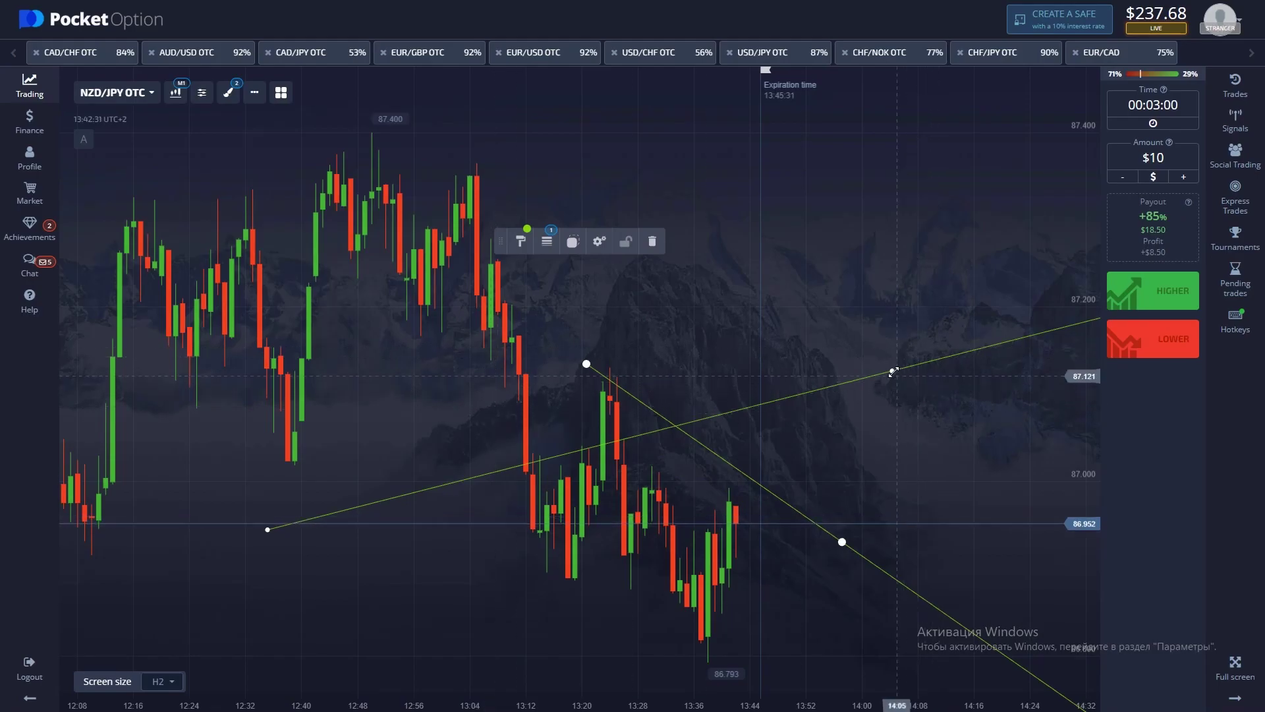
mouse_move(892, 370)
mouse_down()
mouse_move(779, 584)
mouse_move(710, 651)
mouse_up()
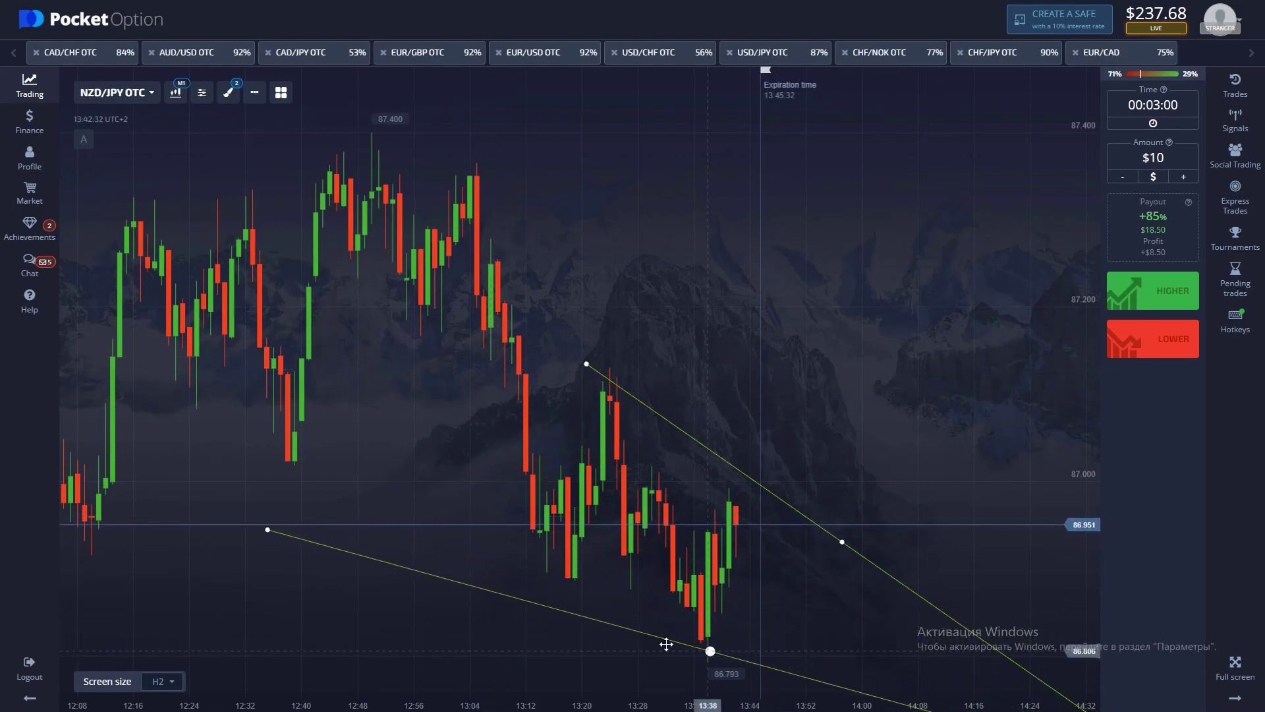
click(267, 529)
mouse_move(268, 529)
mouse_down()
mouse_move(431, 483)
mouse_move(418, 446)
mouse_up()
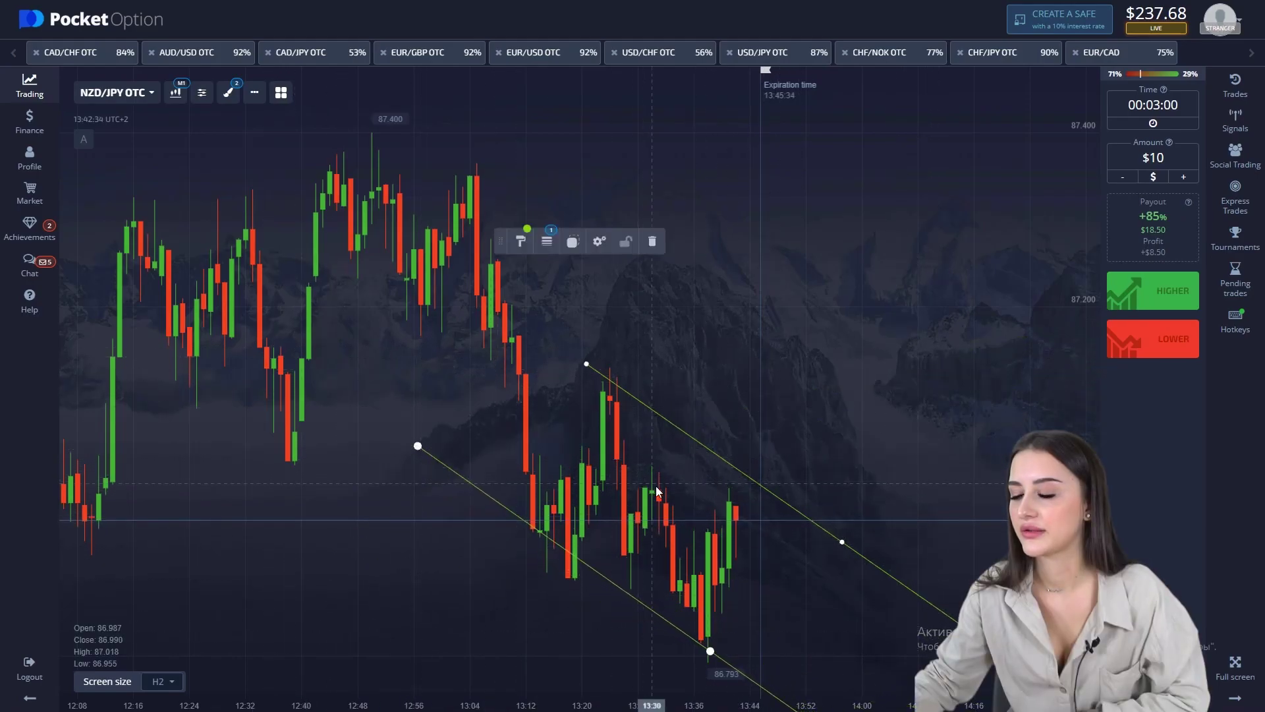
click(618, 455)
Place four $10 Lower trades on NZD/JPY OTC with a three-minute expiration.
scroll(777, 505, up, 3)
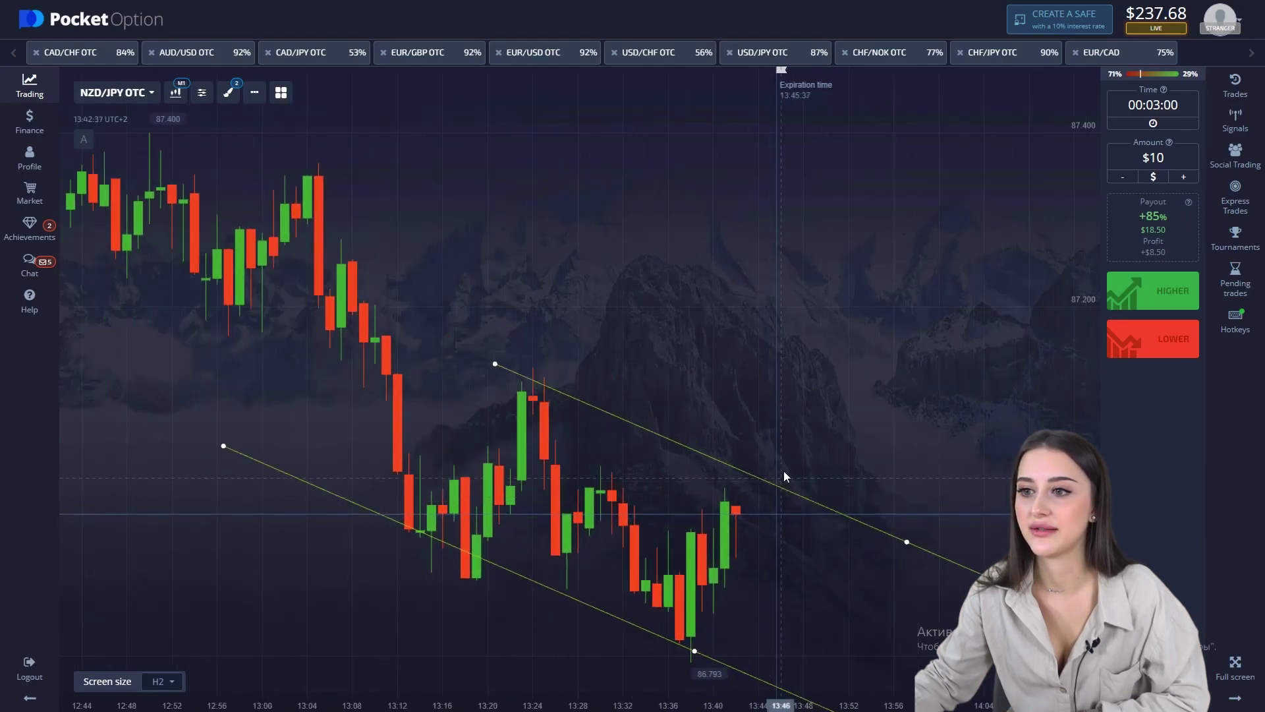
click(1148, 344)
click(1148, 344)
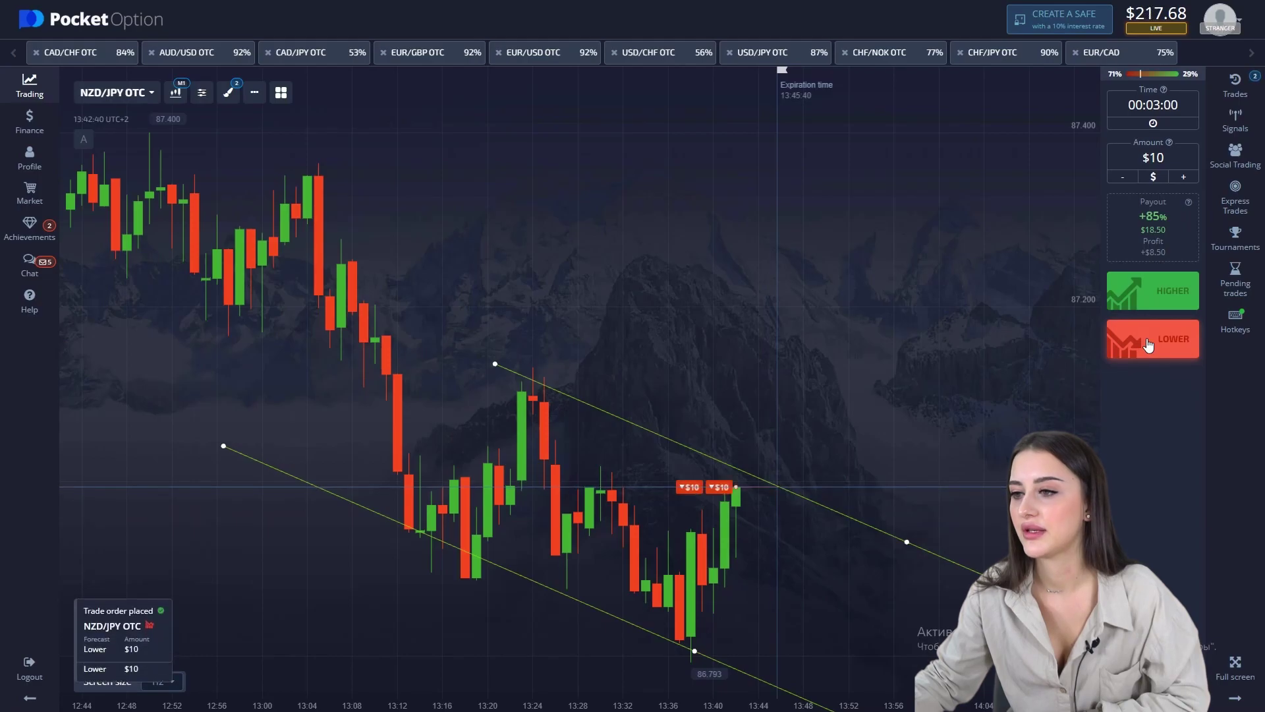
click(1148, 344)
click(1147, 343)
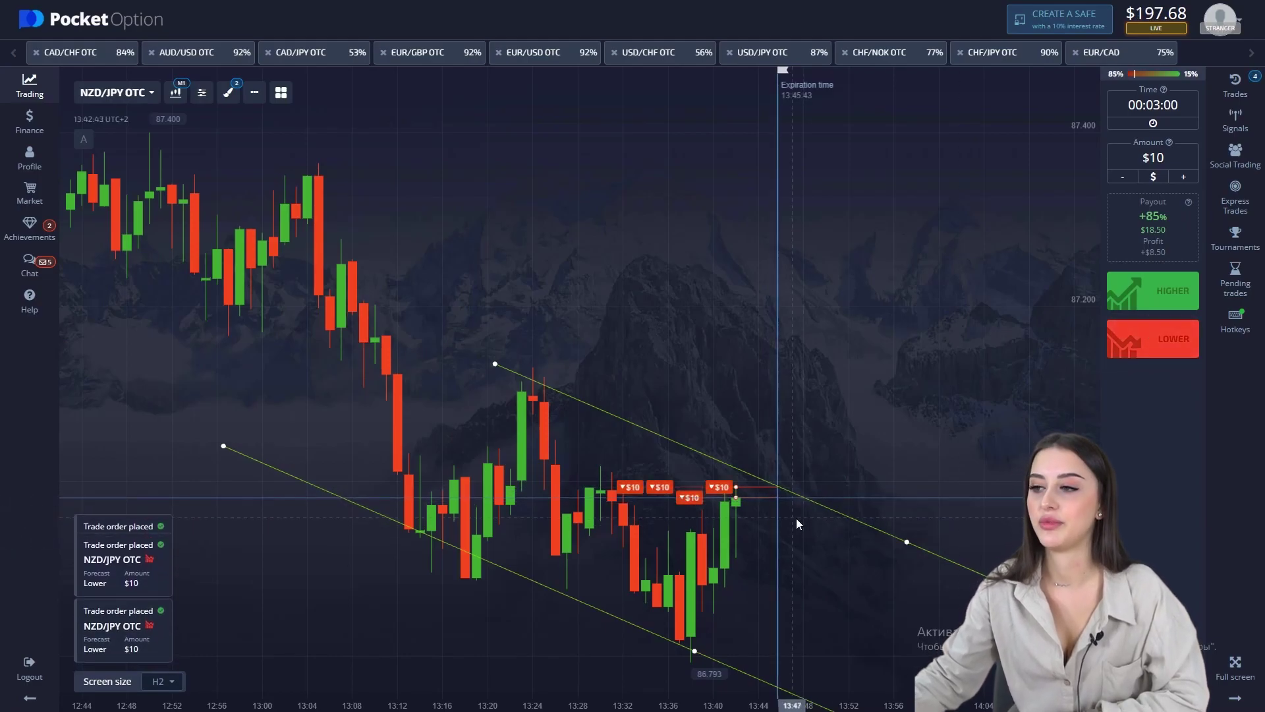
Capture the close-up chart and mark the trade entry, the earlier high at the upper ray and the low at the lower ray with red arrows.
scroll(768, 512, down, 1)
scroll(768, 511, up, 3)
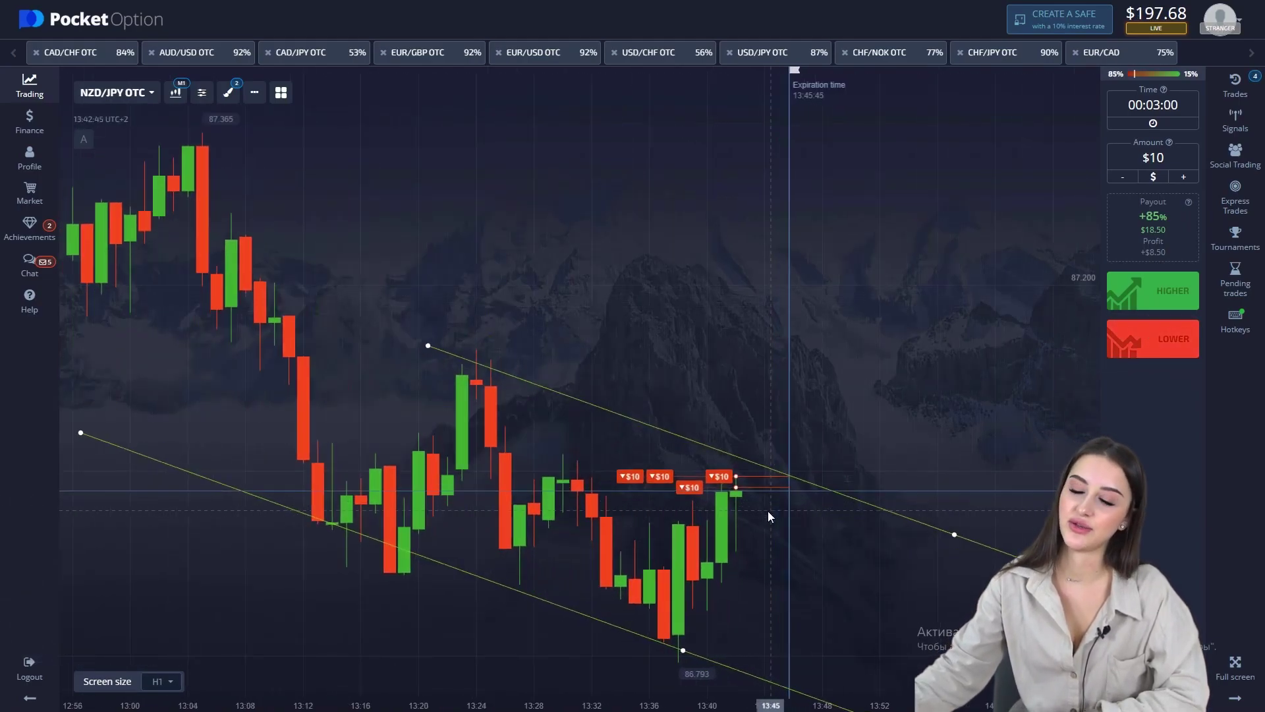
key(Print)
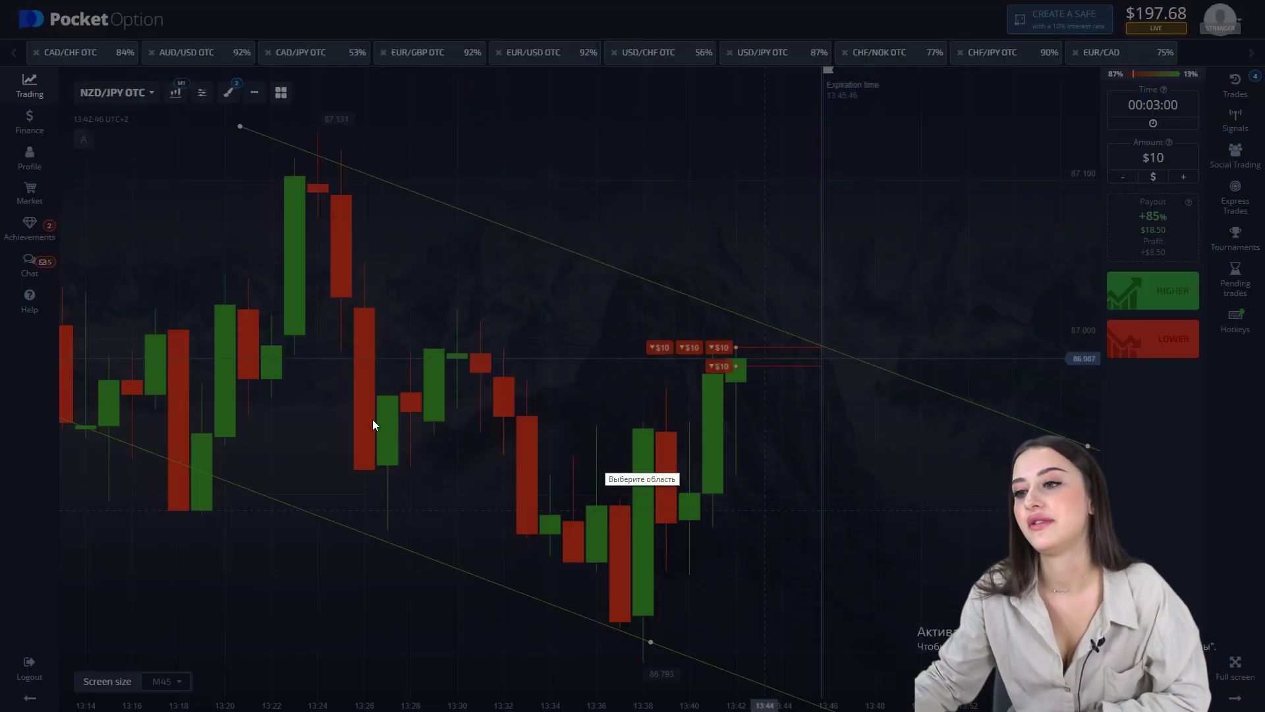
drag(75, 78, 1124, 703)
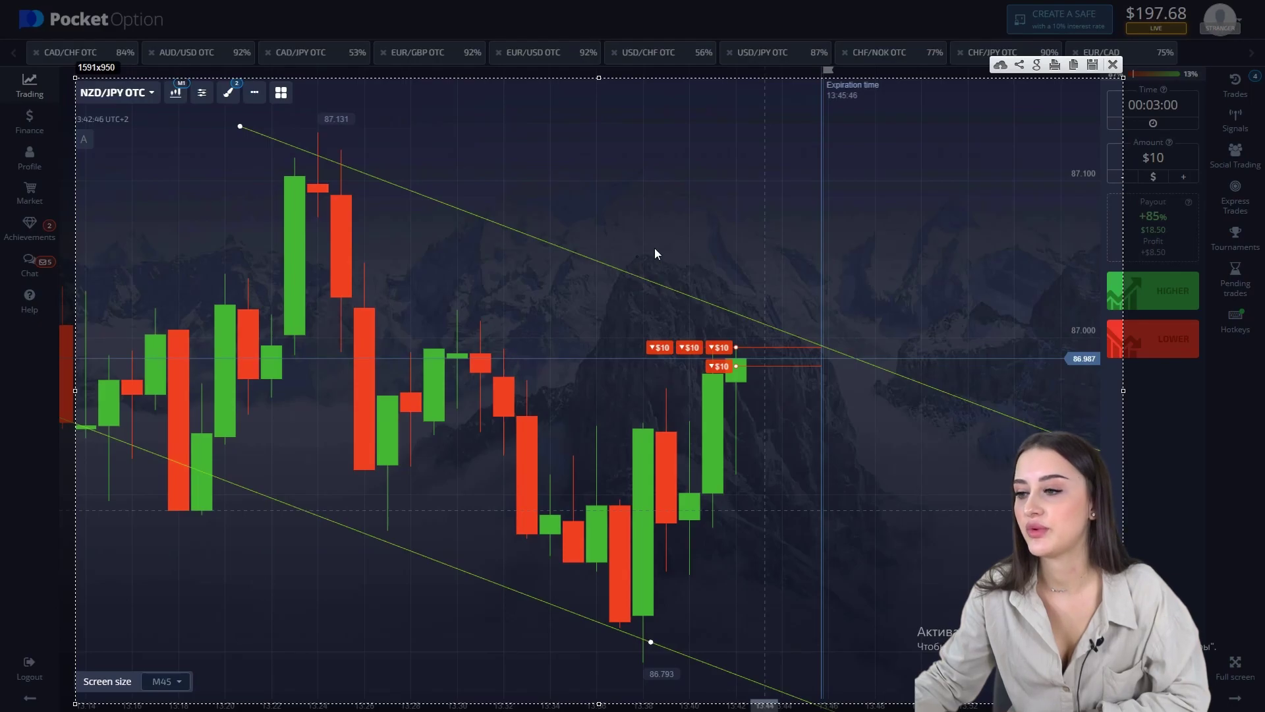
drag(664, 231, 679, 249)
drag(706, 323, 714, 335)
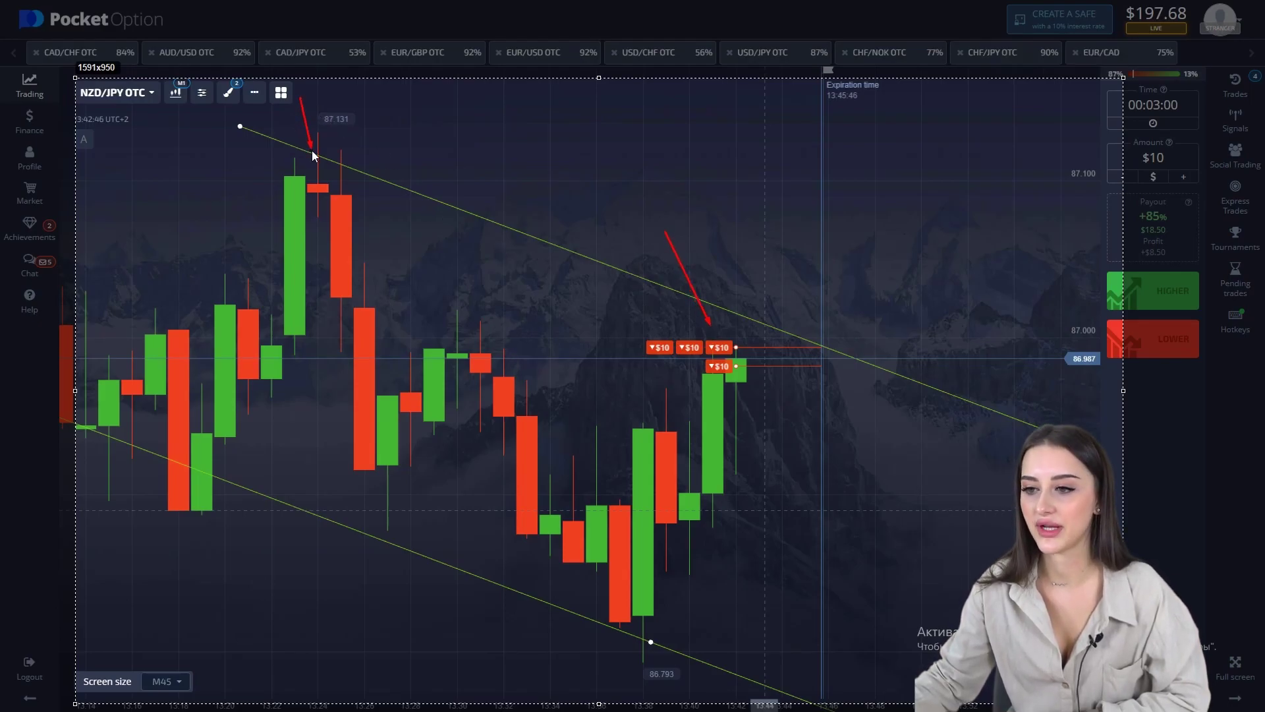
drag(147, 551, 164, 502)
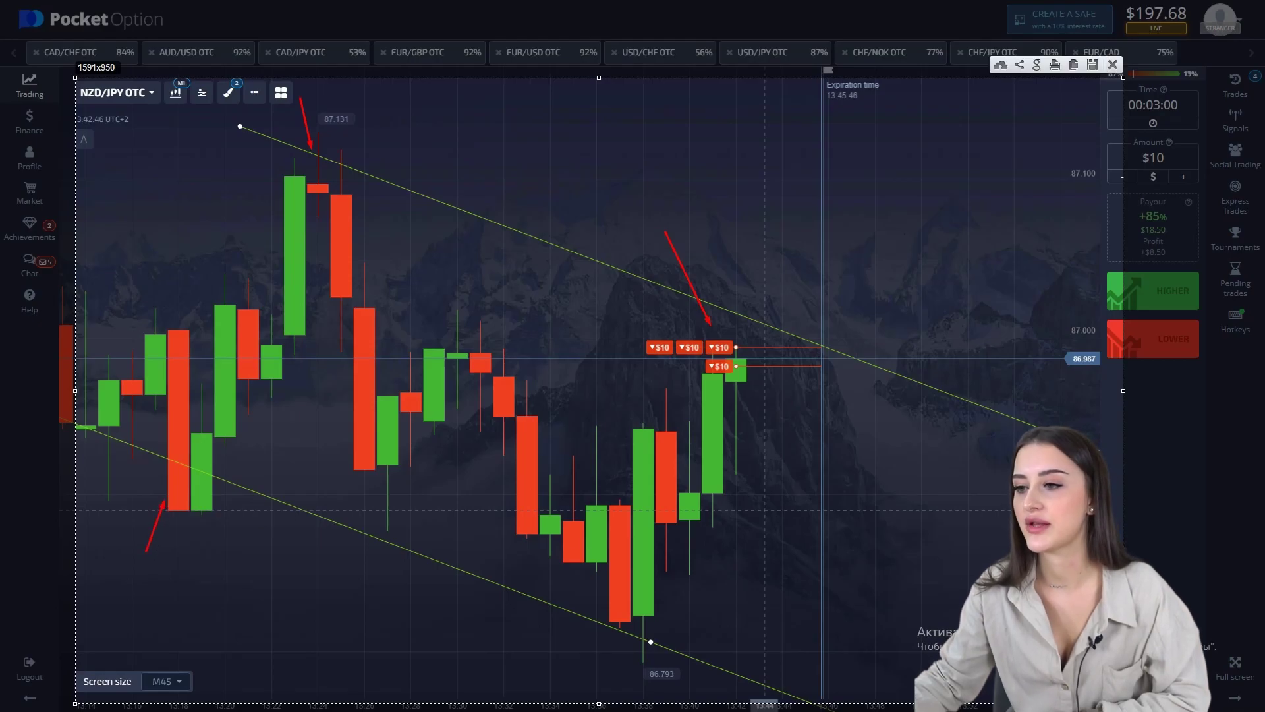
Frame the four areas where candles approach the upper and lower rays with red rectangles, and discard the screenshot.
drag(285, 127, 386, 203)
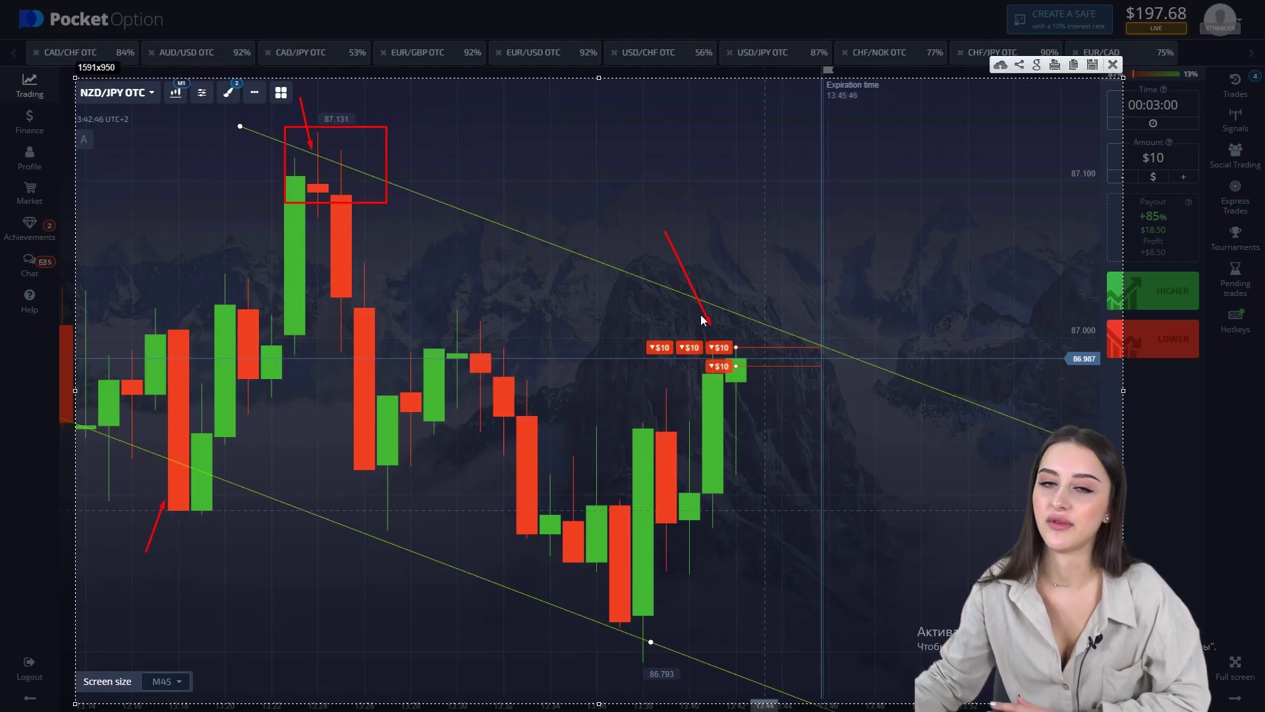
drag(685, 267, 768, 390)
drag(137, 471, 250, 539)
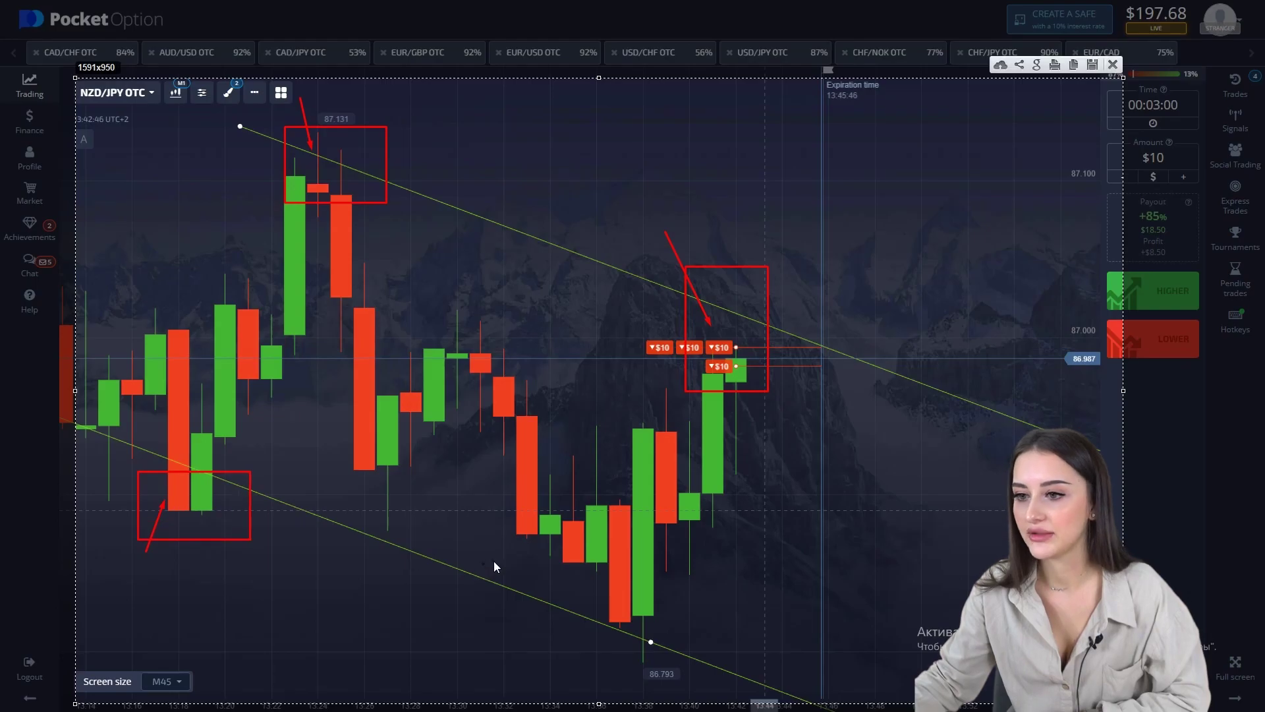
drag(503, 565, 749, 665)
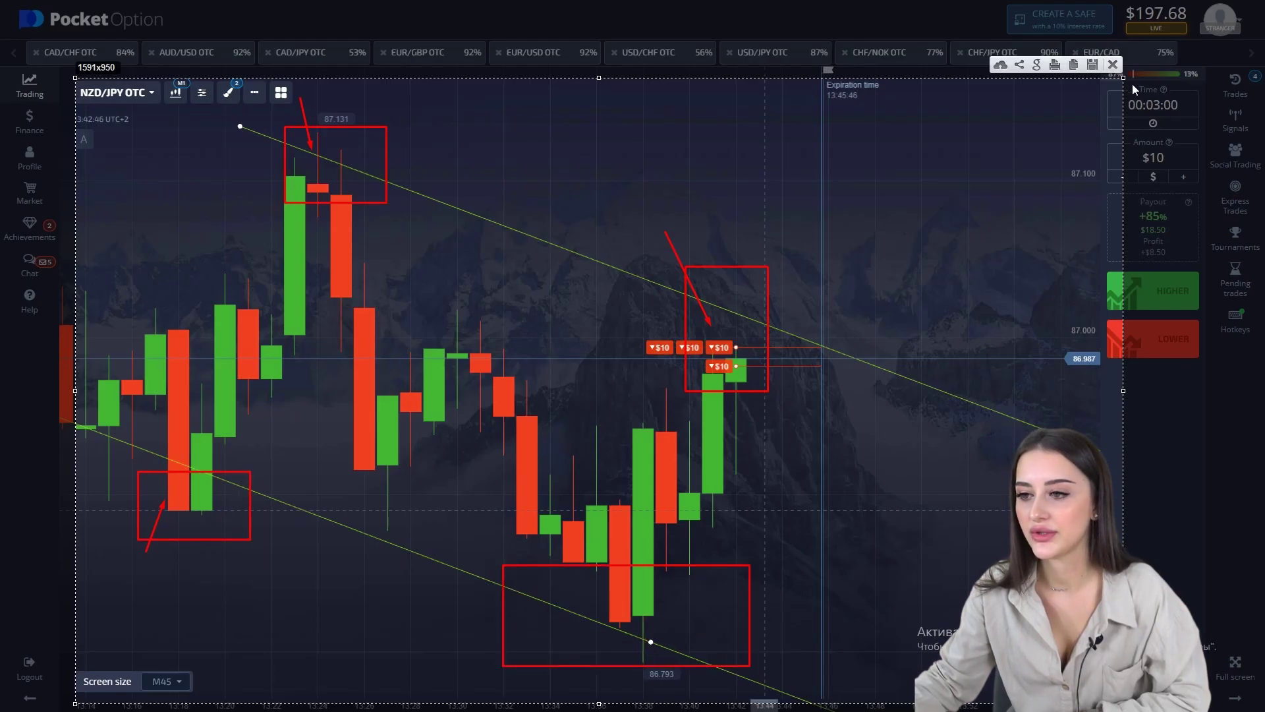
click(1113, 65)
Examine how the newest NZD/JPY candles develop at the upper ray up to the trades' expiration and within the whole channel.
scroll(787, 365, up, 3)
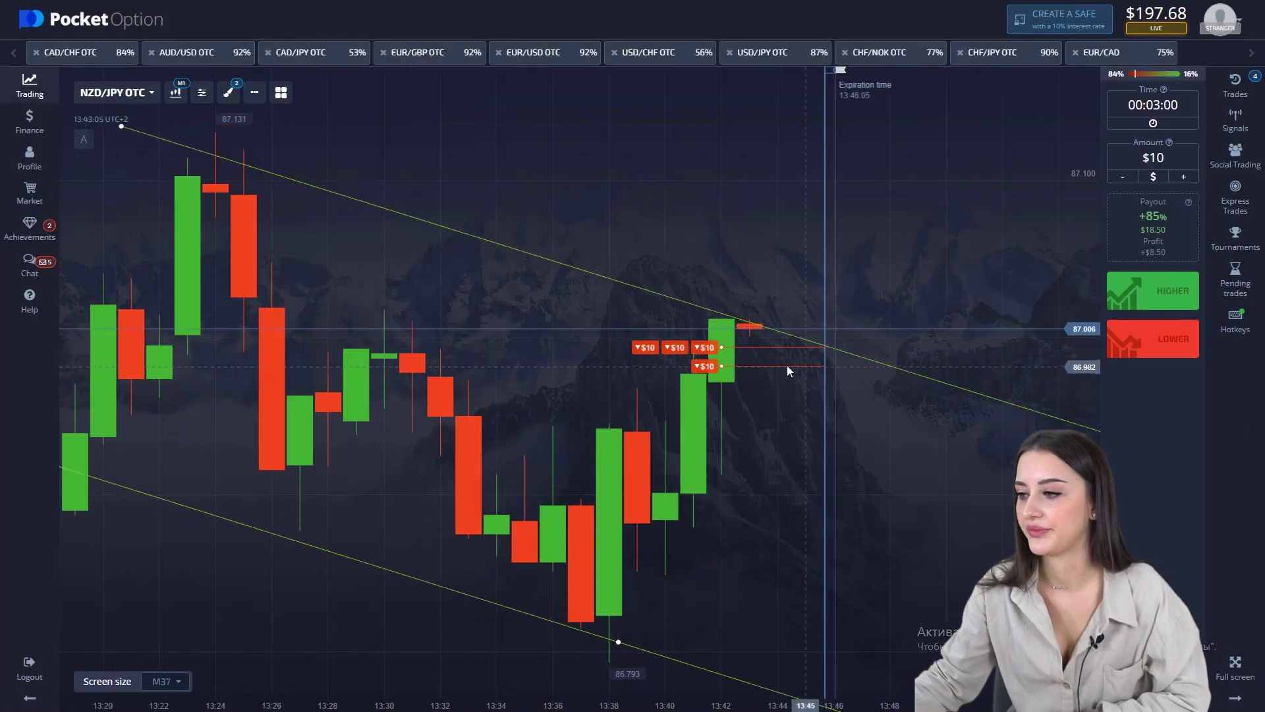
scroll(765, 364, up, 2)
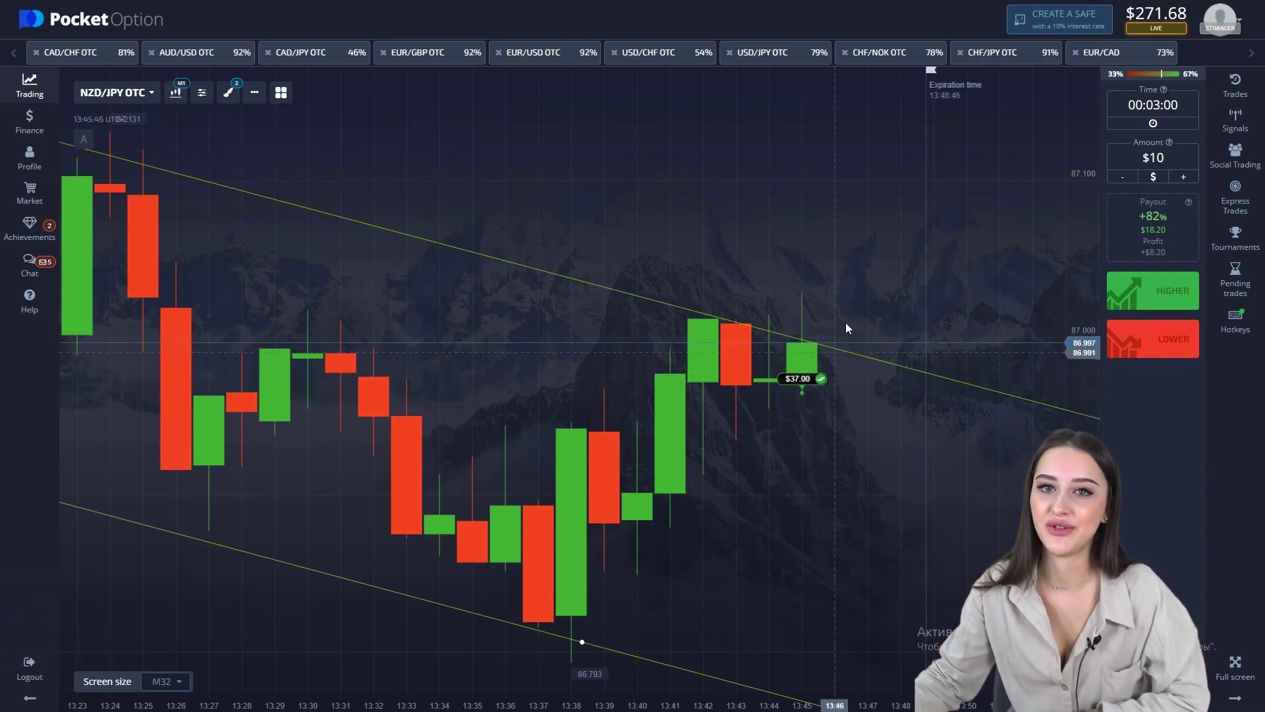
scroll(857, 343, down, 3)
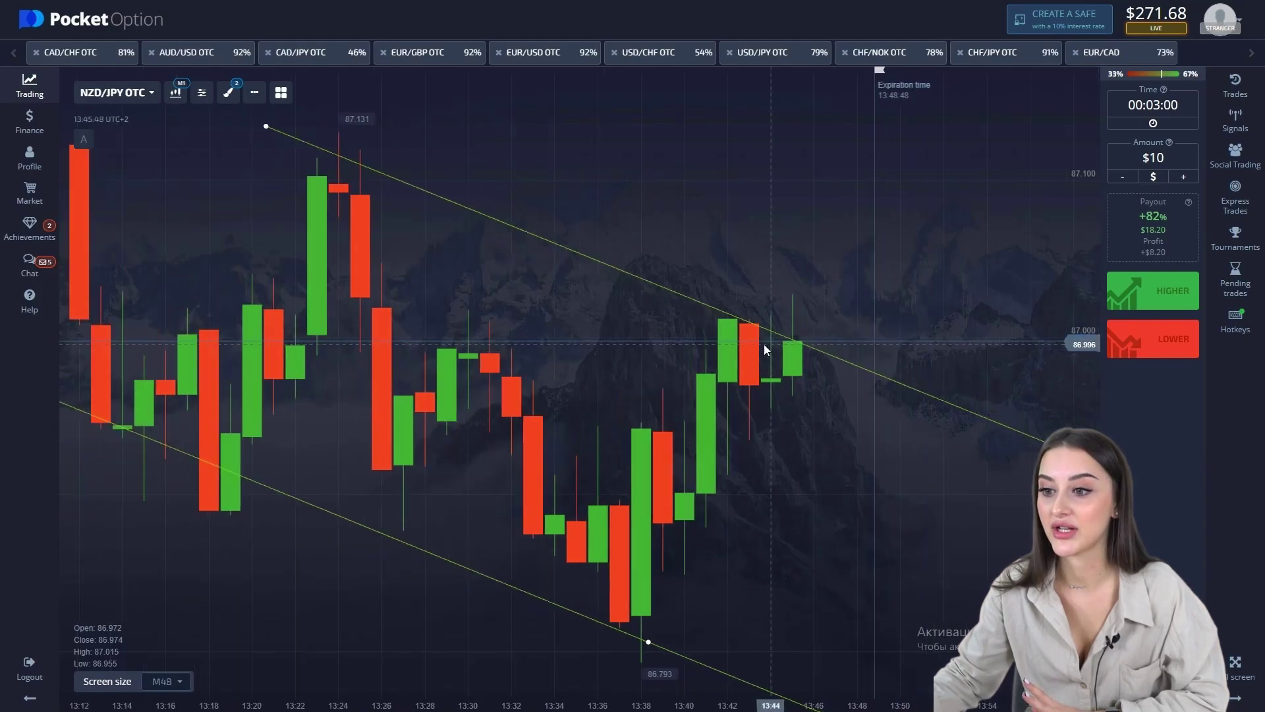
Capture the chart area around the channel, draw a long red arrow across its upper part, and discard the screenshot.
scroll(761, 346, up, 3)
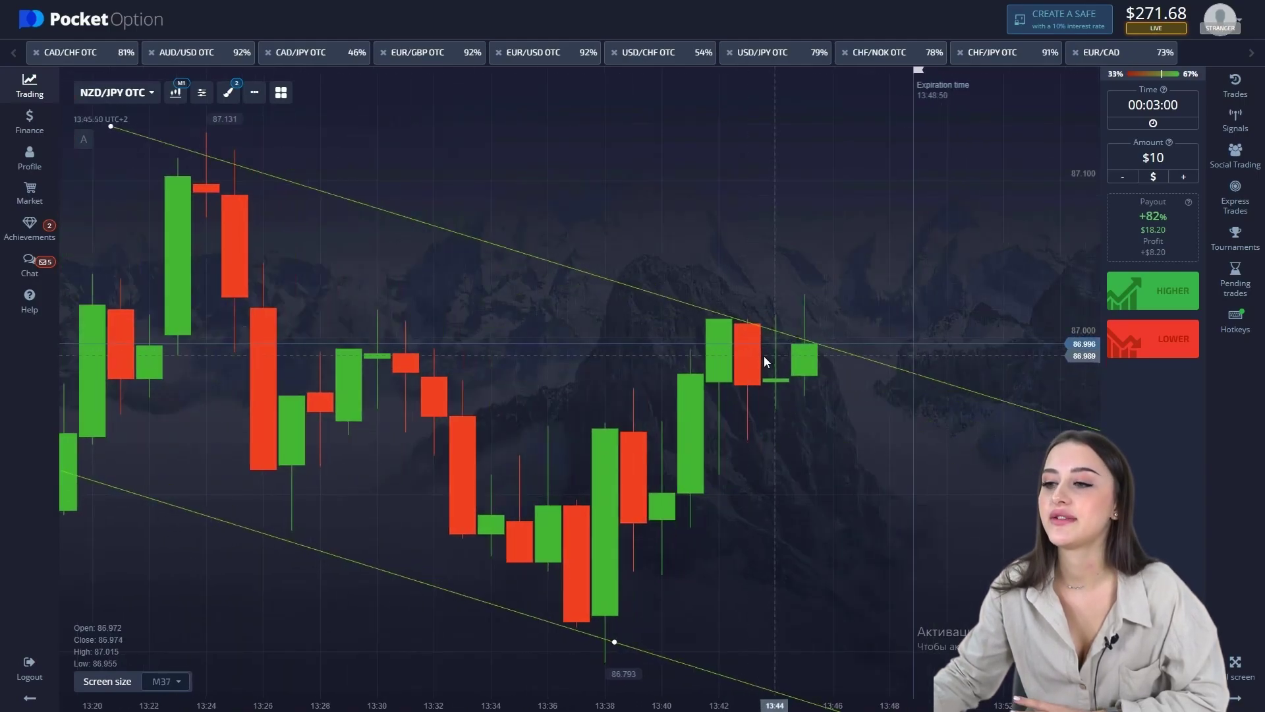
scroll(782, 352, down, 3)
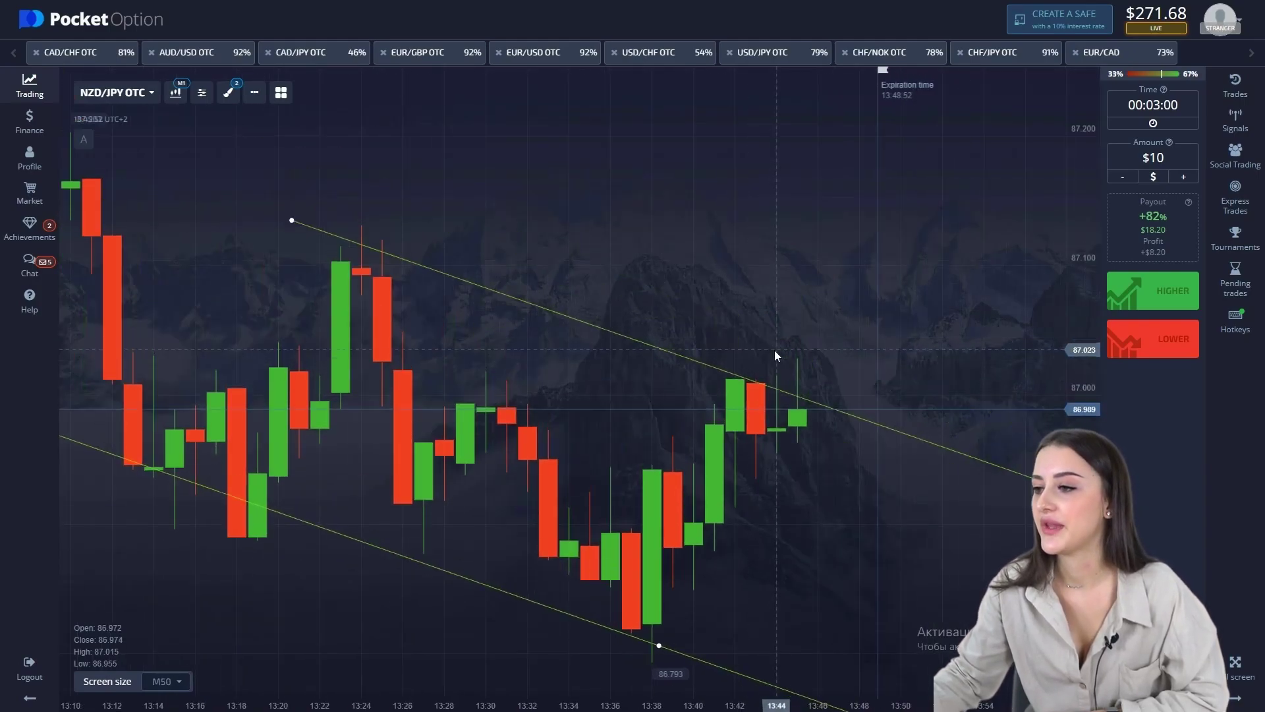
scroll(774, 350, up, 3)
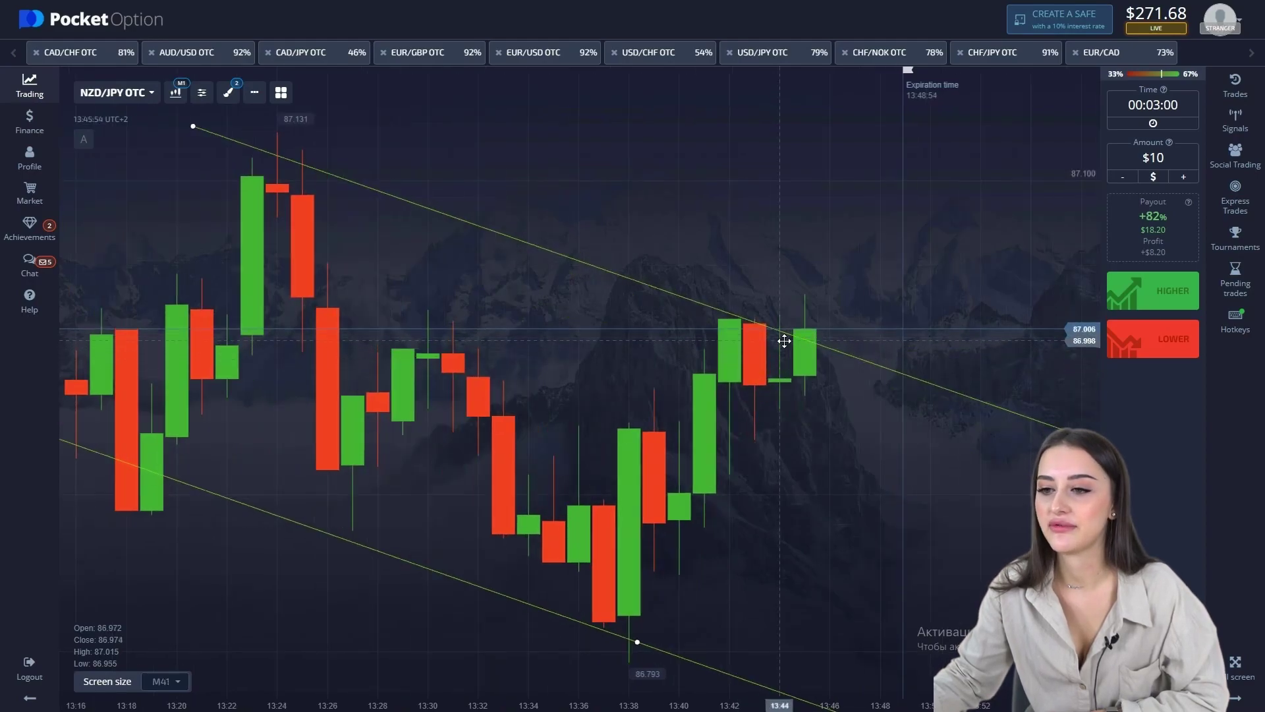
scroll(643, 325, down, 3)
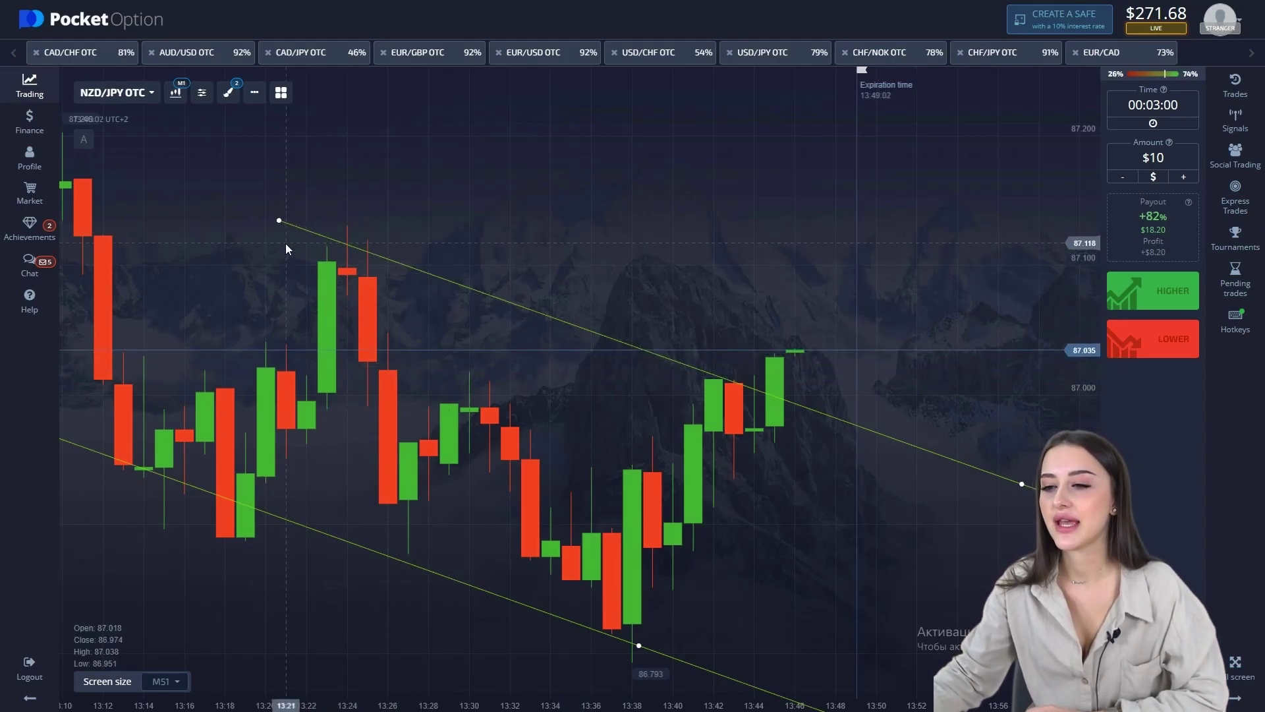
key(Print)
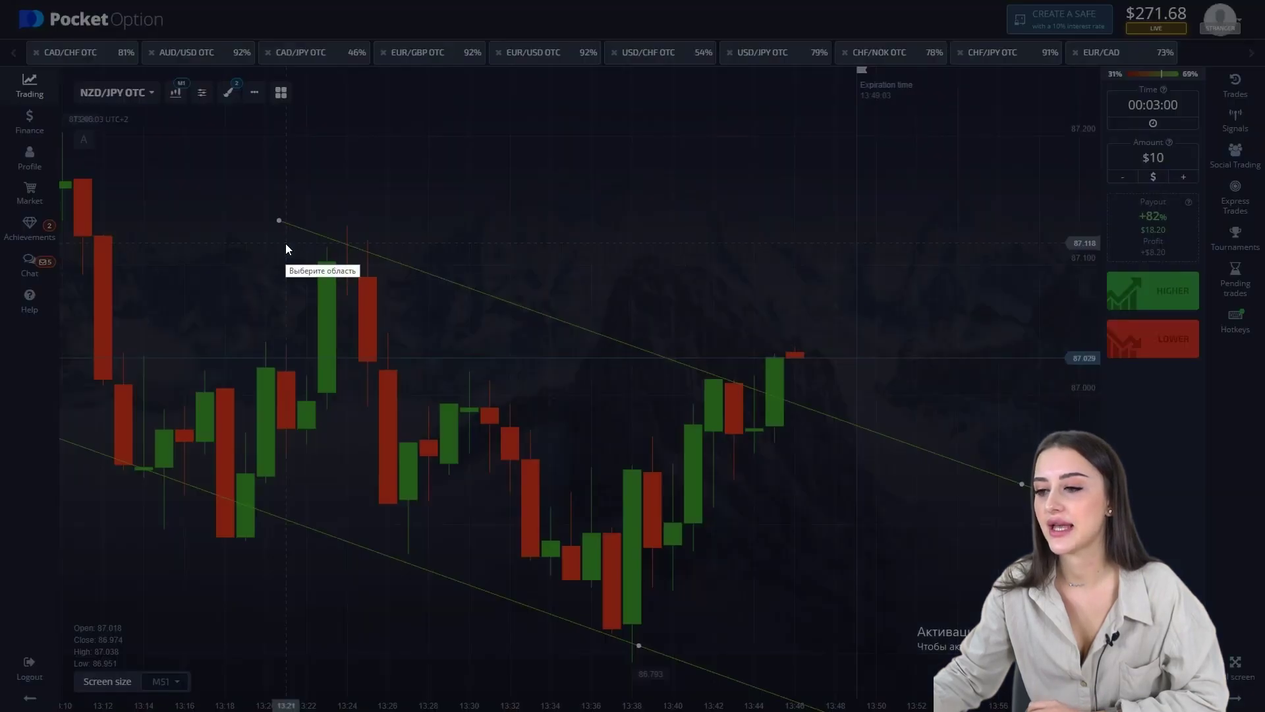
drag(246, 209, 1142, 706)
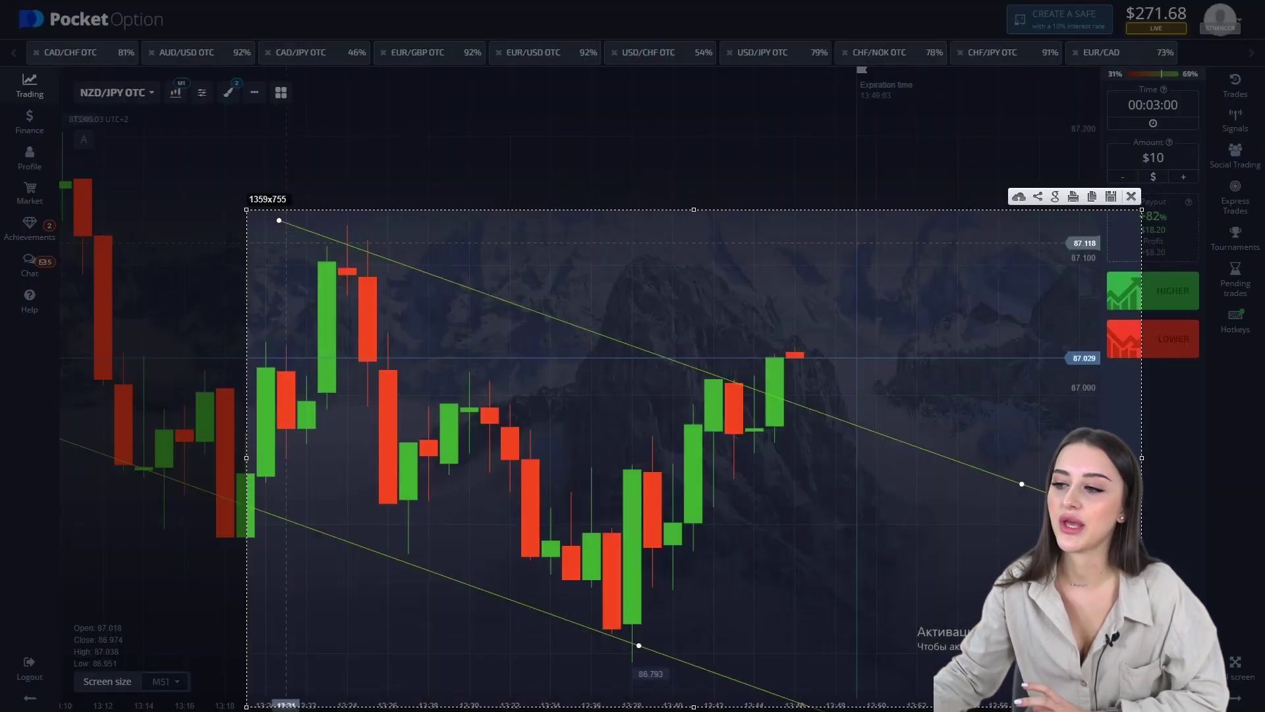
drag(254, 255, 1068, 277)
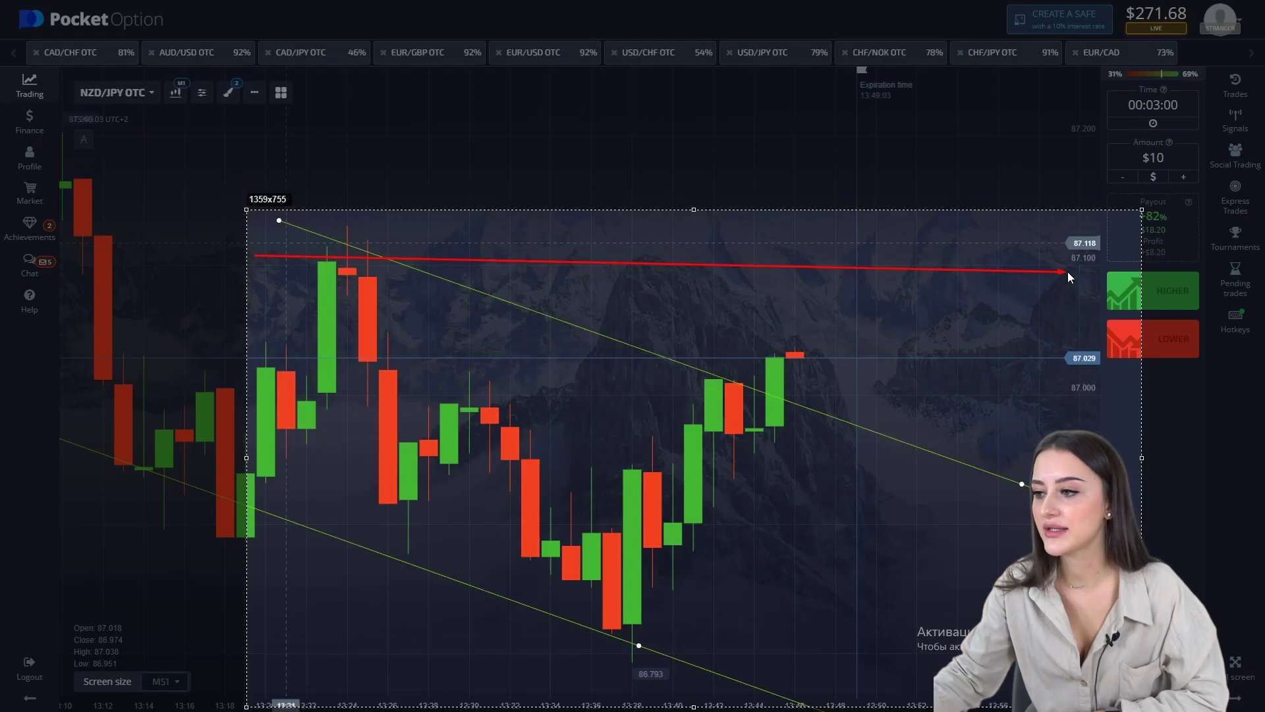
click(1132, 197)
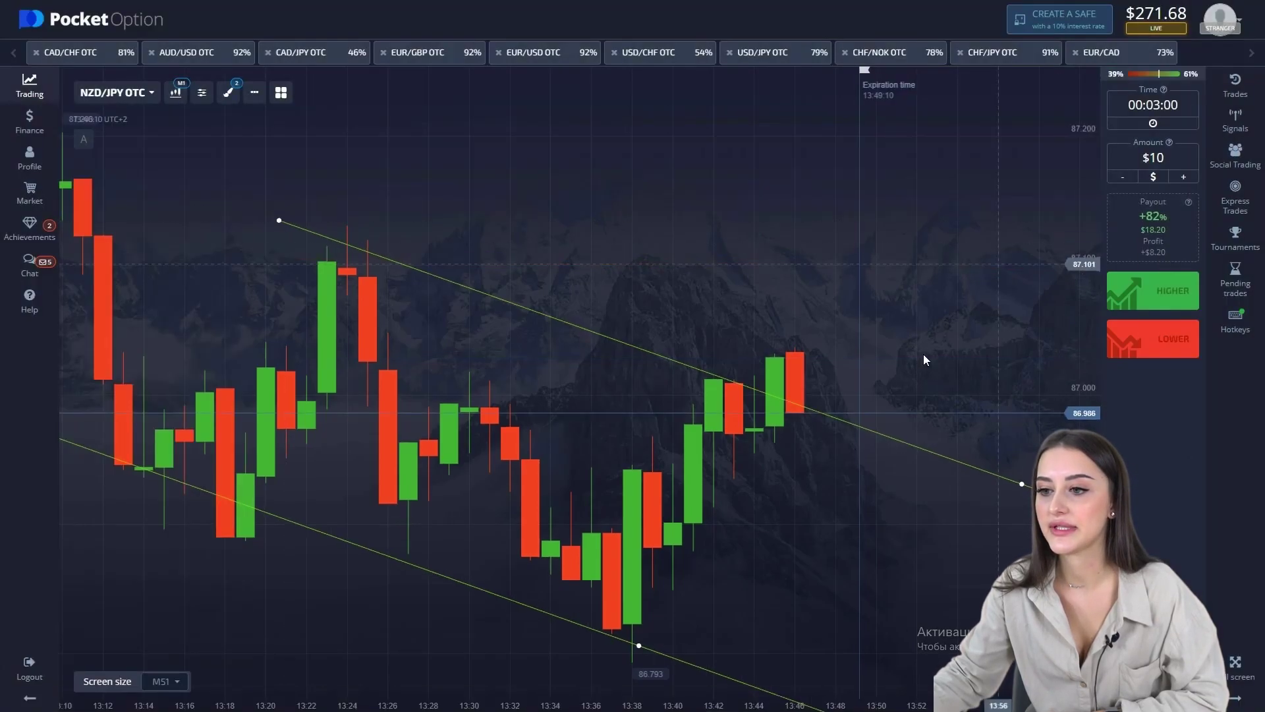
Move the upper ray's starting point back to the falling candles at about 13:07, before the 13:24 peak.
scroll(789, 437, up, 2)
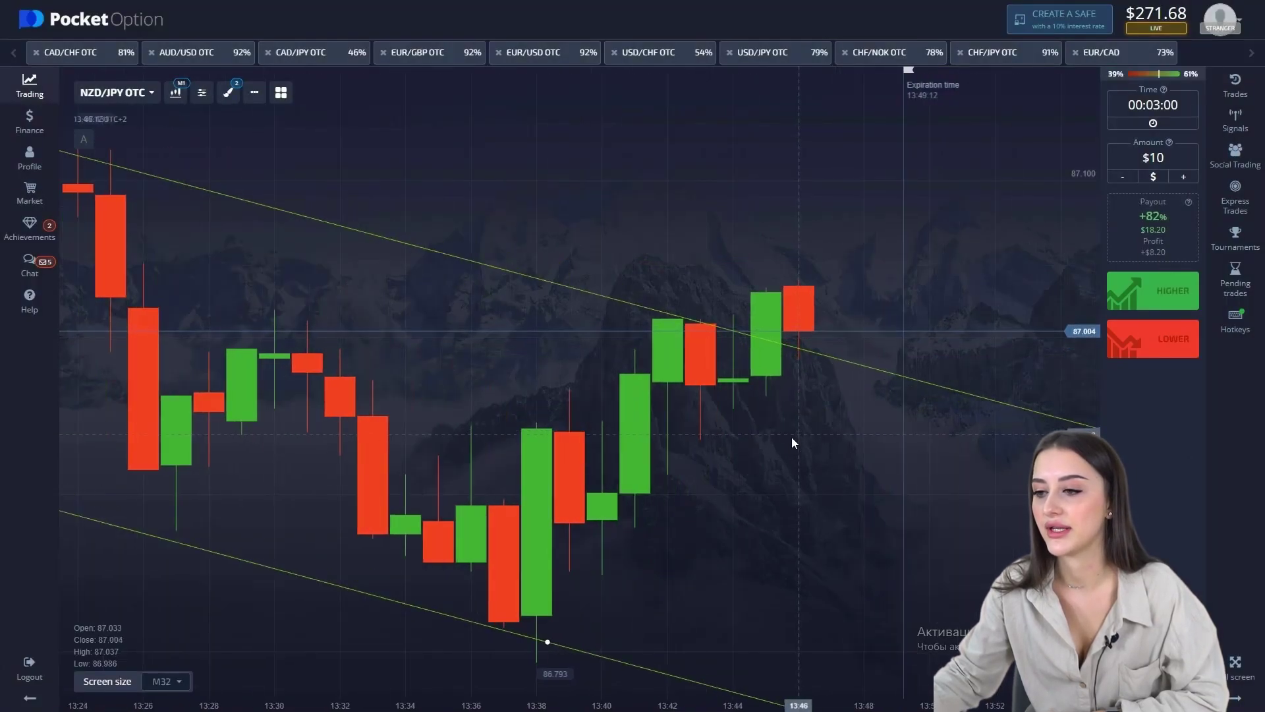
scroll(788, 440, up, 1)
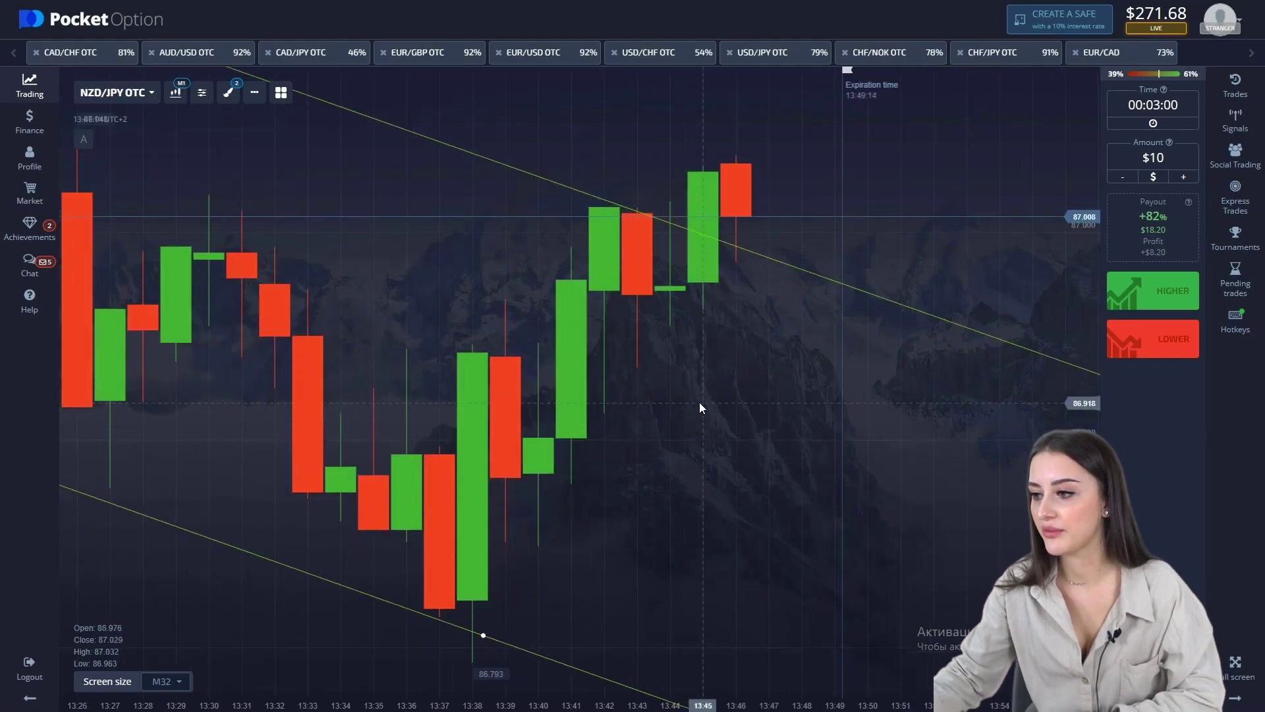
scroll(699, 402, down, 2)
scroll(850, 443, down, 2)
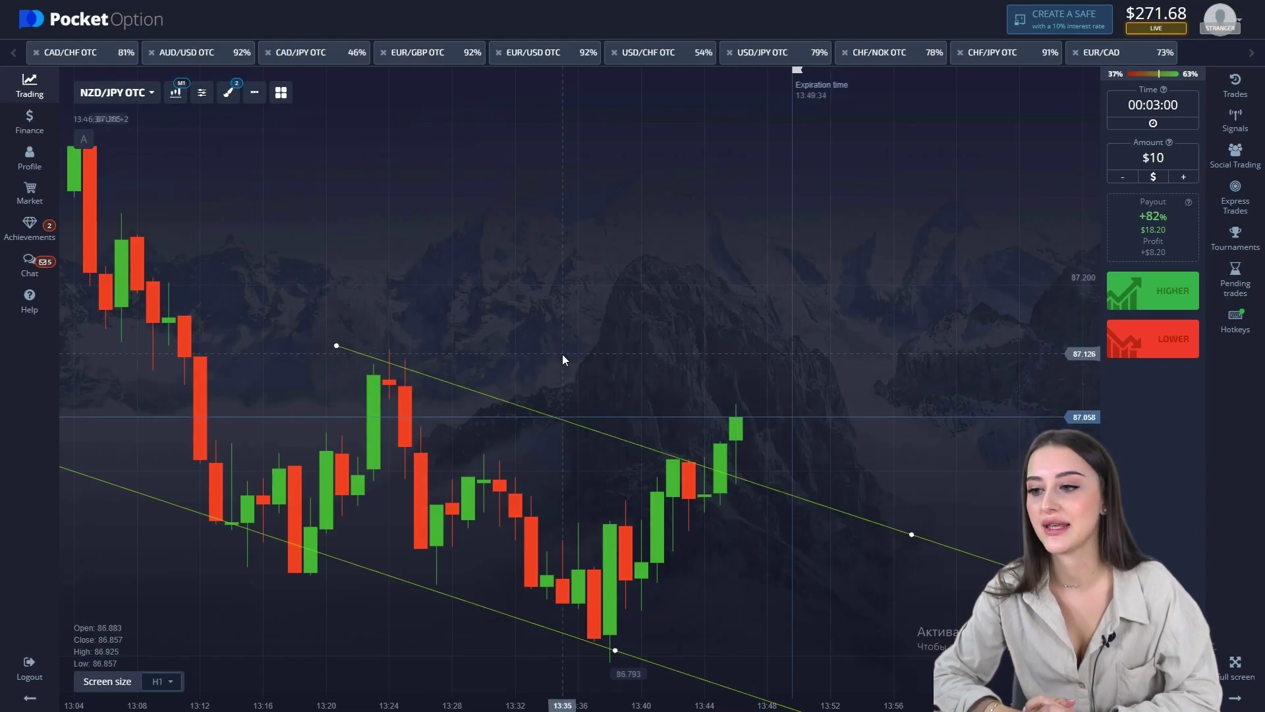
scroll(563, 353, down, 4)
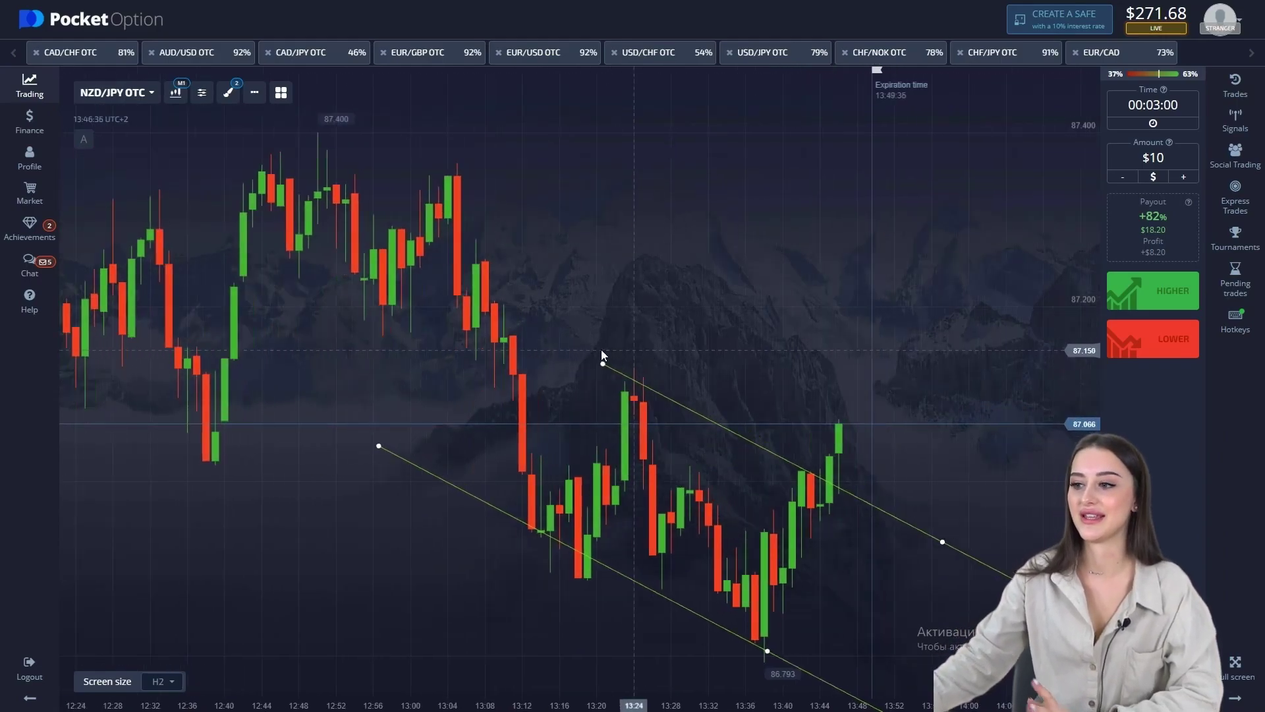
drag(552, 364, 424, 336)
click(652, 372)
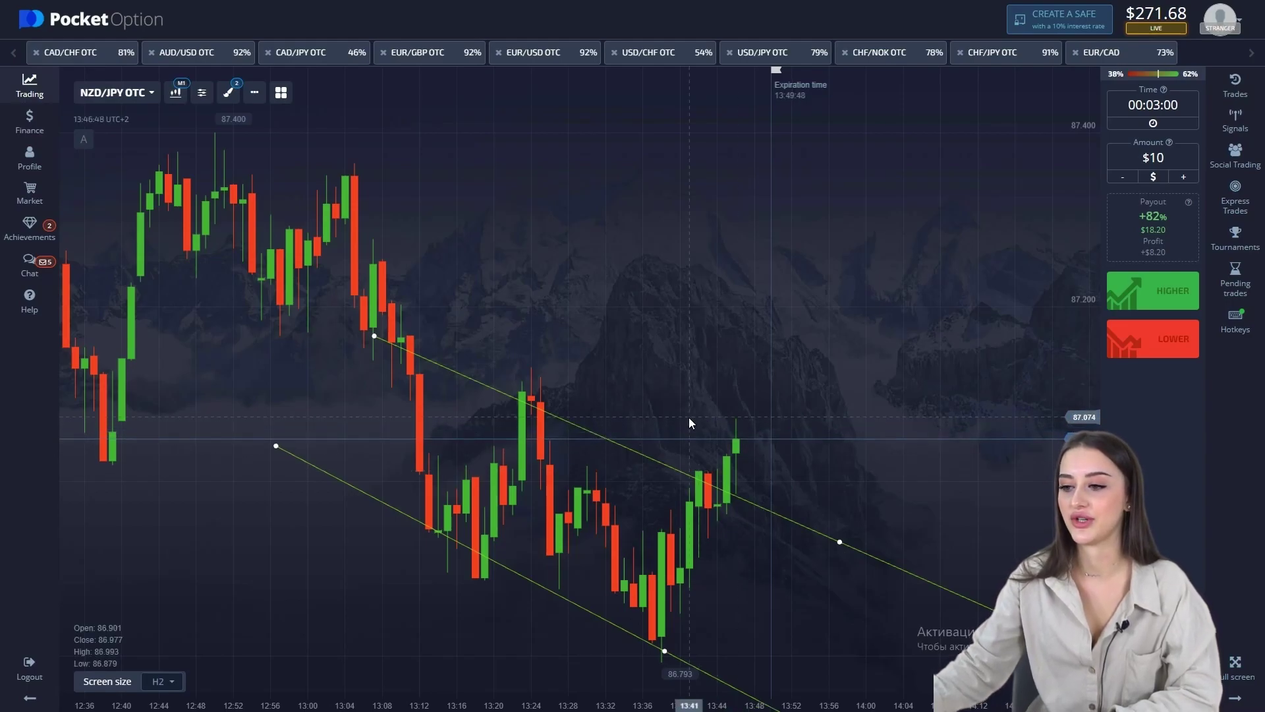
scroll(689, 417, down, 1)
scroll(689, 418, down, 1)
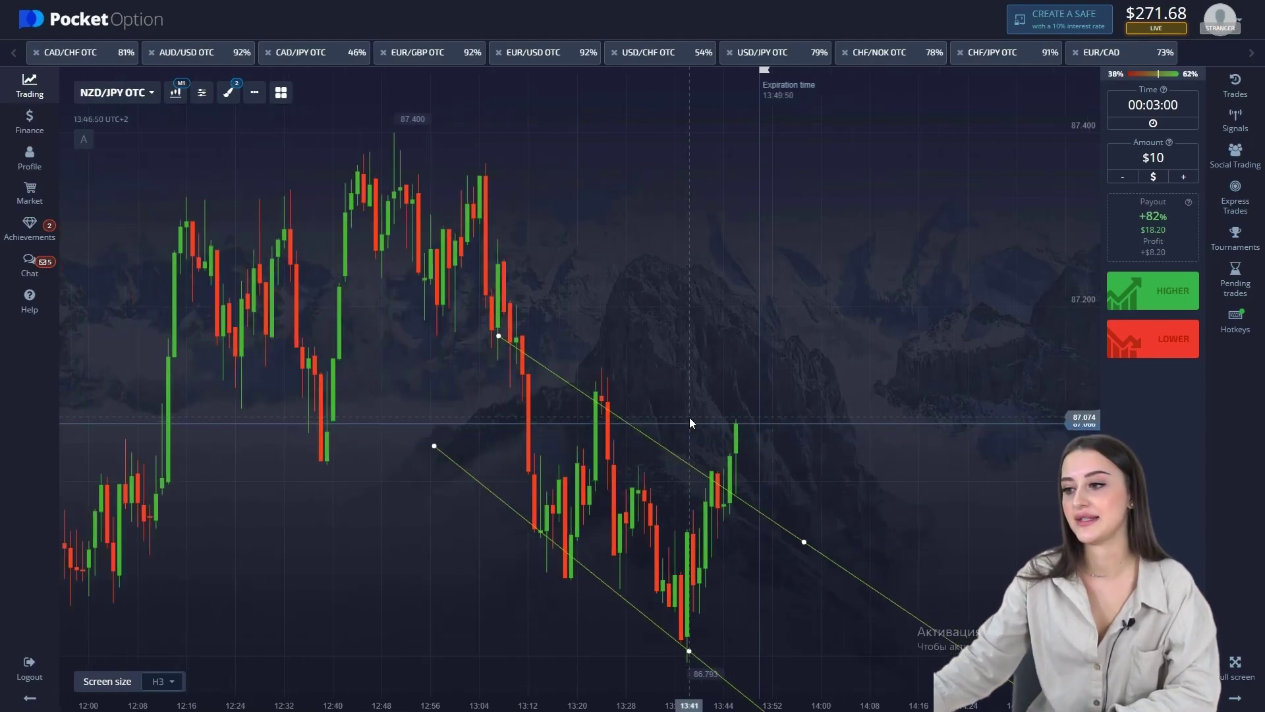